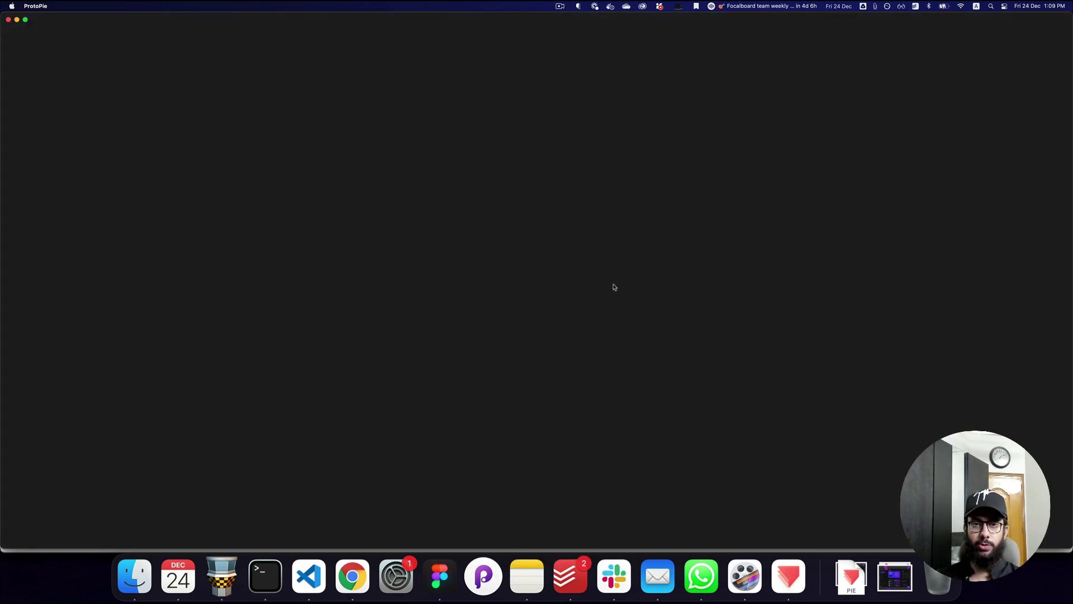
pyautogui.press('super+q')
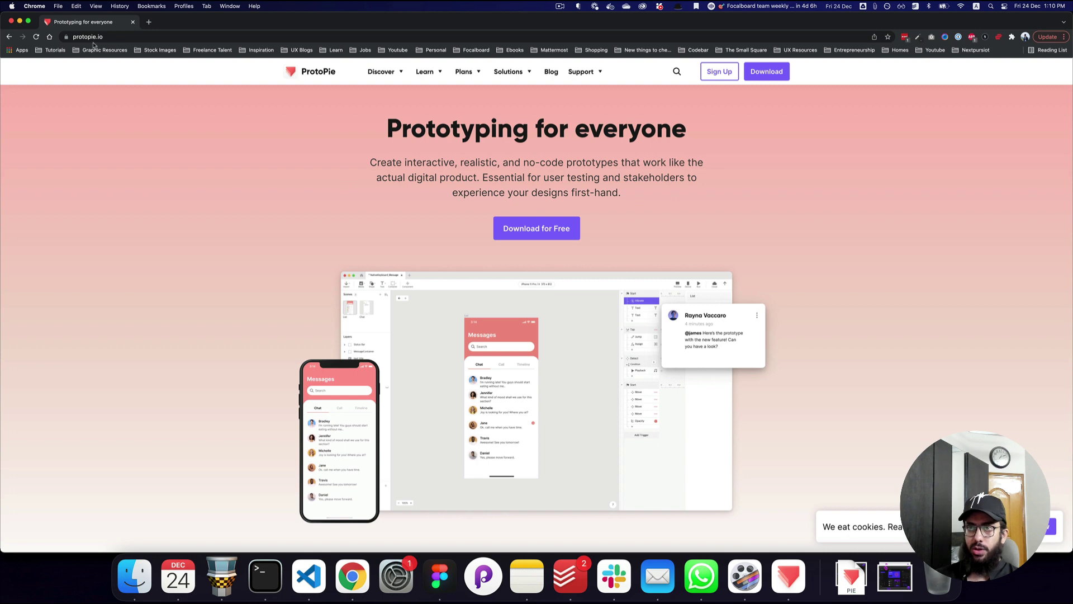
# Step: Look over the ProtoPie homepage in Chrome and open the site's Get Started learning page
pyautogui.scroll(-10, 346, 145)
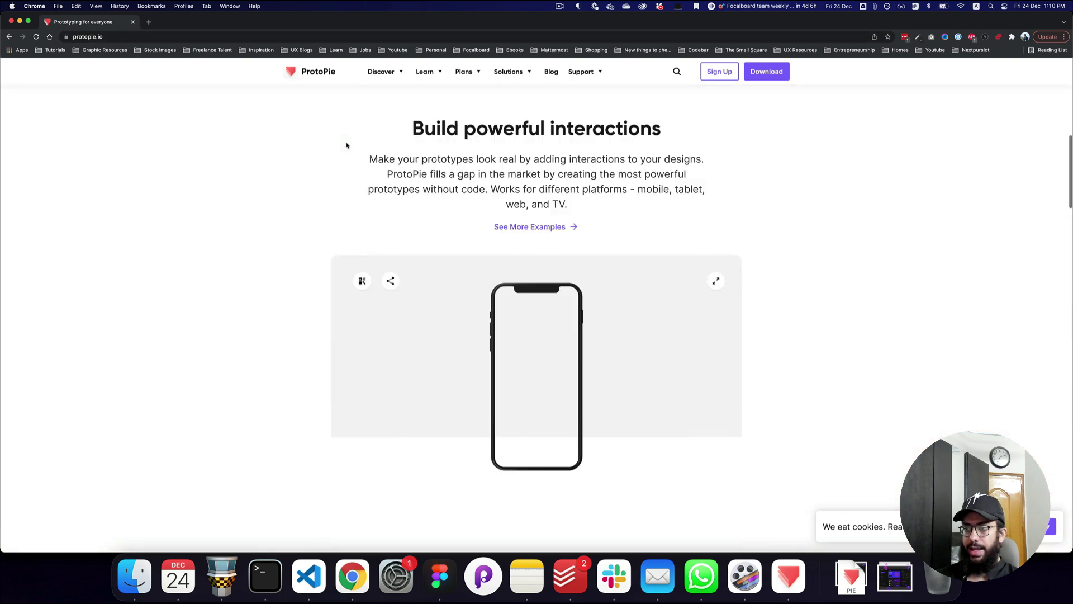
pyautogui.scroll(10, 346, 146)
pyautogui.moveTo(431, 70)
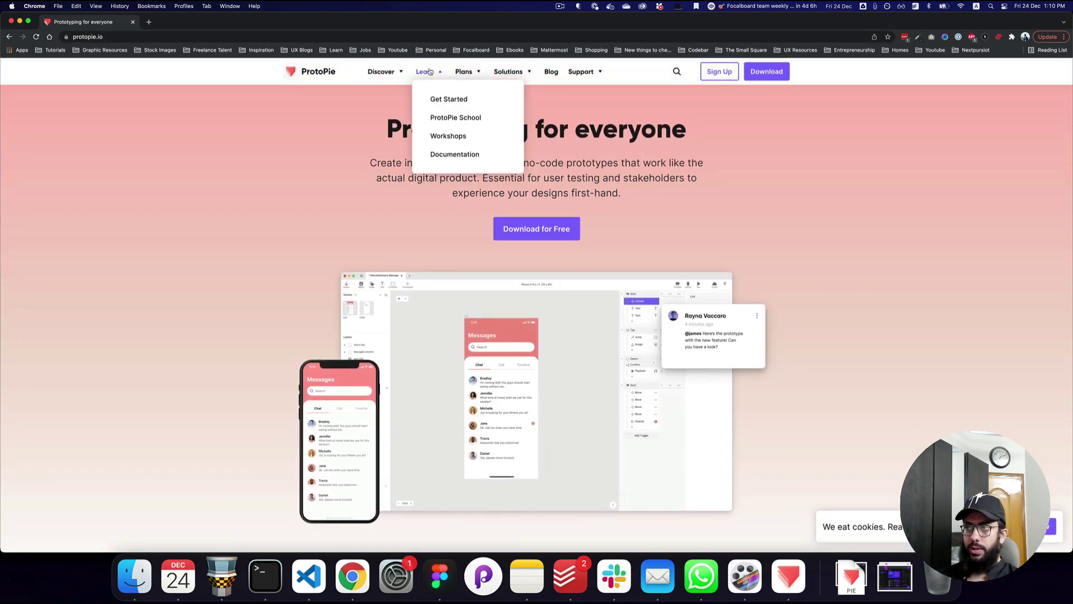
pyautogui.click(437, 97)
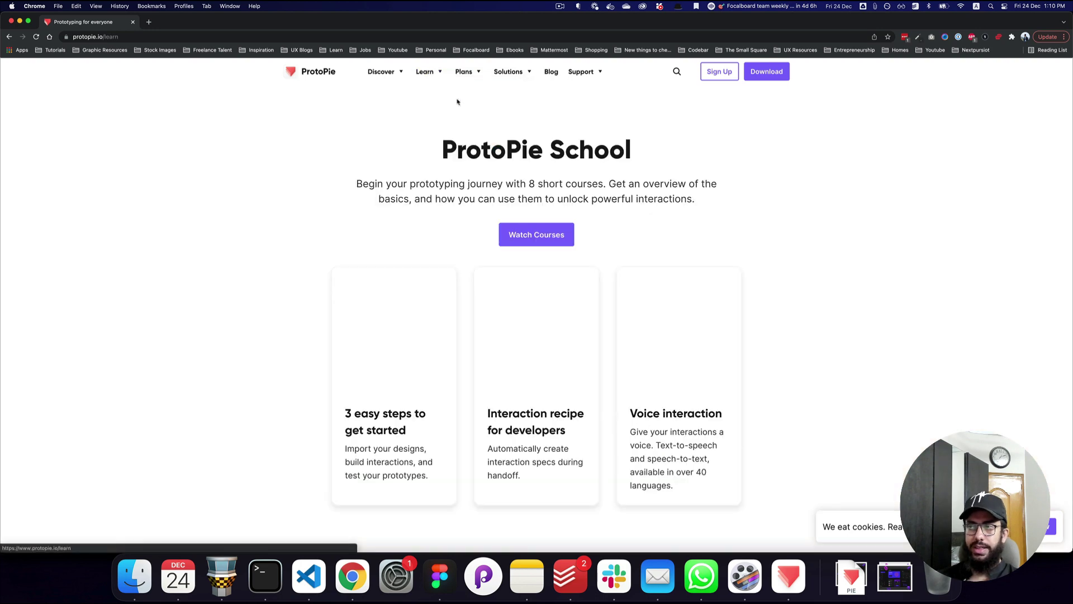
# Step: Open the ProtoPie School course page and skim through its lessons and content
pyautogui.moveTo(428, 78)
pyautogui.click(446, 114)
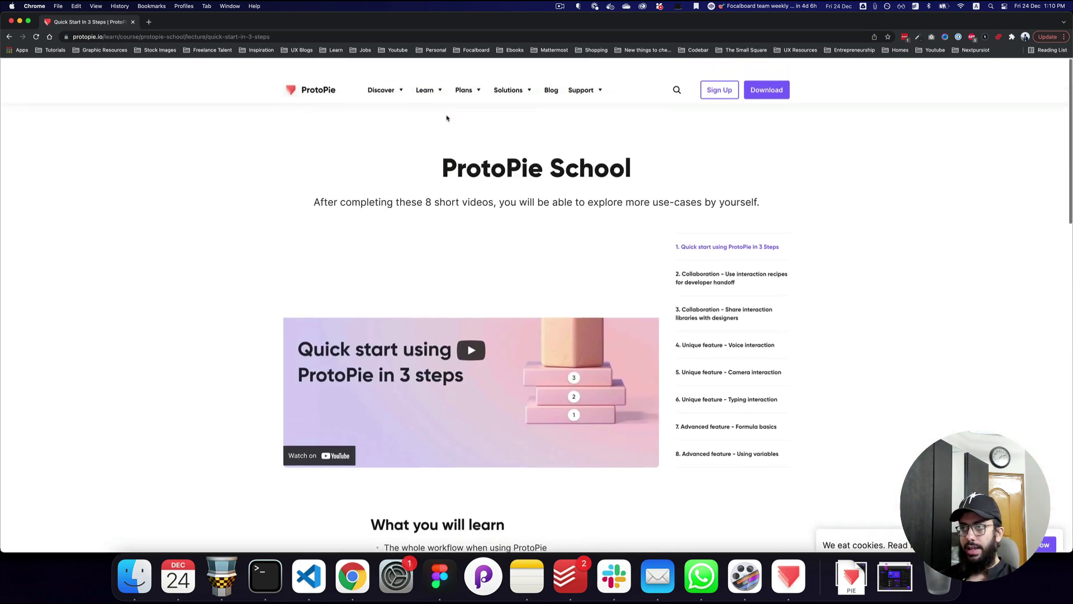
pyautogui.scroll(-15, 446, 118)
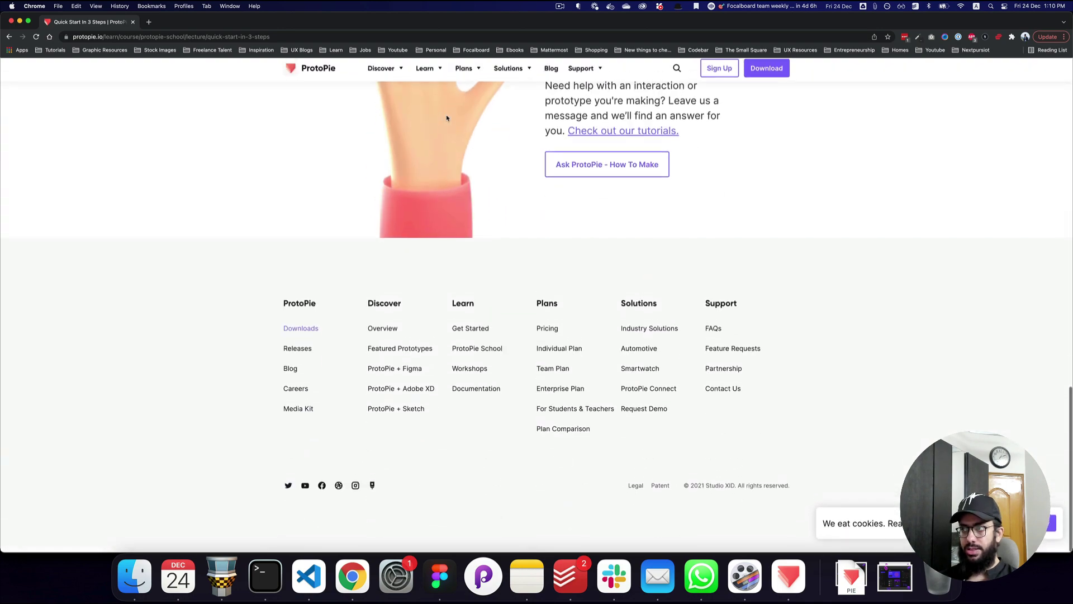
pyautogui.scroll(15, 447, 118)
# Step: Open the ProtoPie pricing page and review the plans and the features included in all of them
pyautogui.moveTo(474, 77)
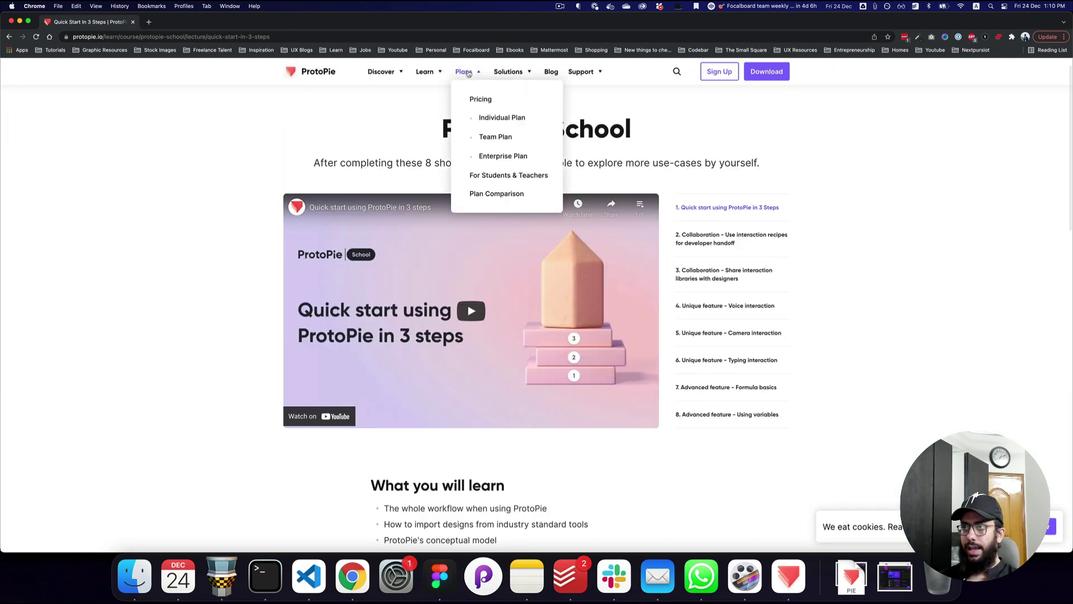
pyautogui.click(480, 99)
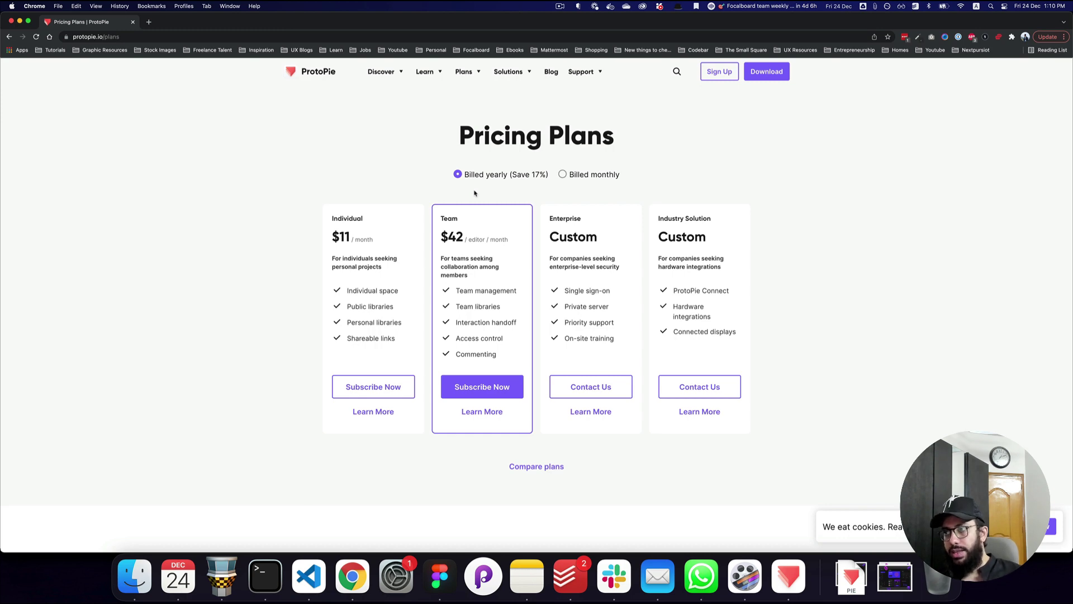
pyautogui.scroll(-10, 474, 193)
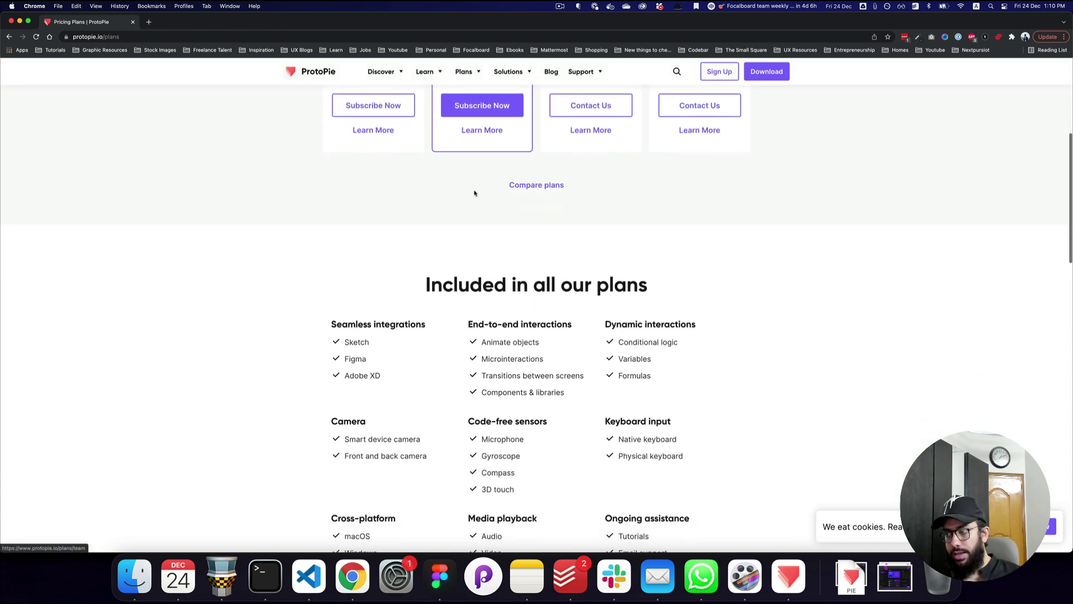
pyautogui.scroll(10, 474, 193)
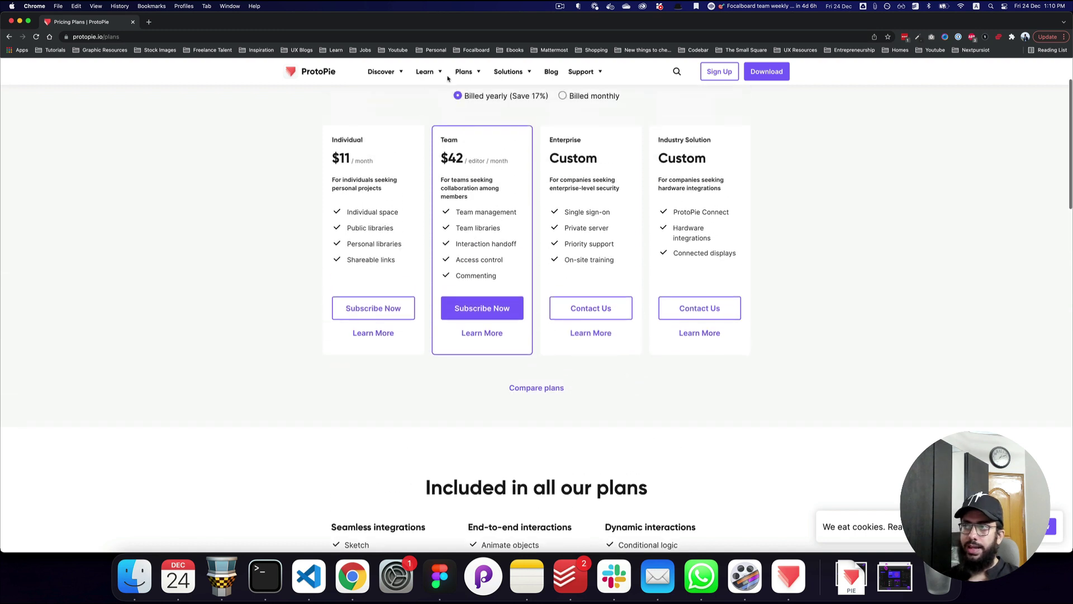
pyautogui.moveTo(458, 73)
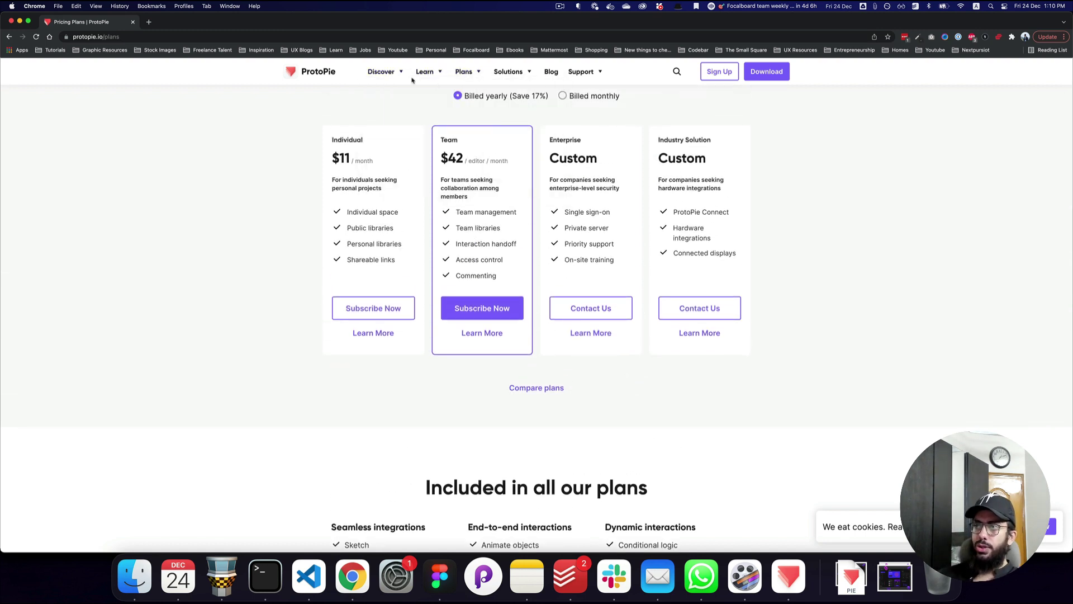
# Step: Switch to the ProtoPie desktop app, create a new pie and start the introductory tutorial
pyautogui.click(788, 576)
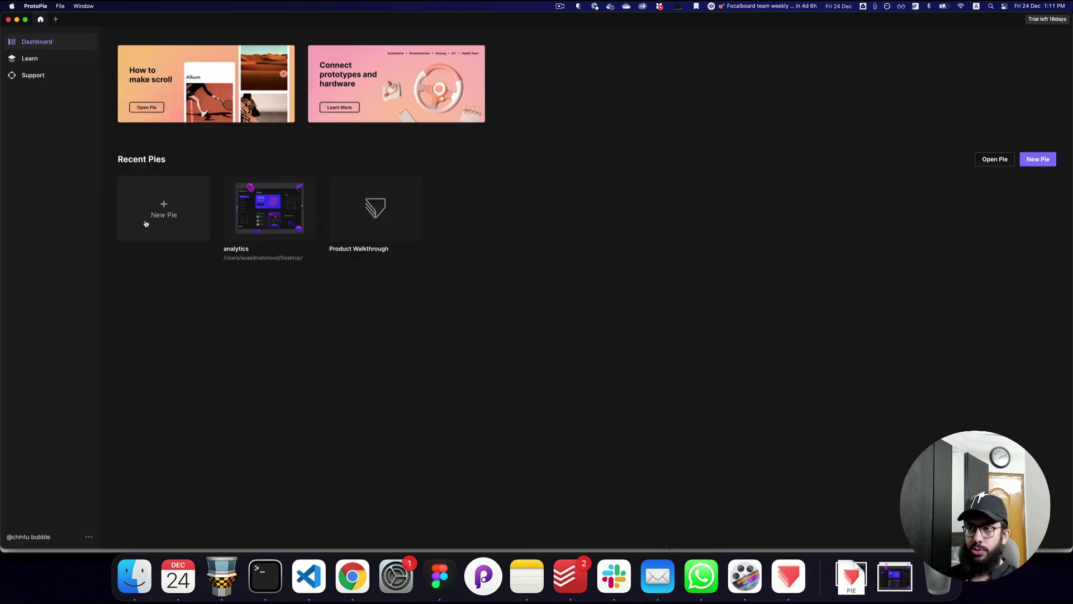
pyautogui.click(379, 244)
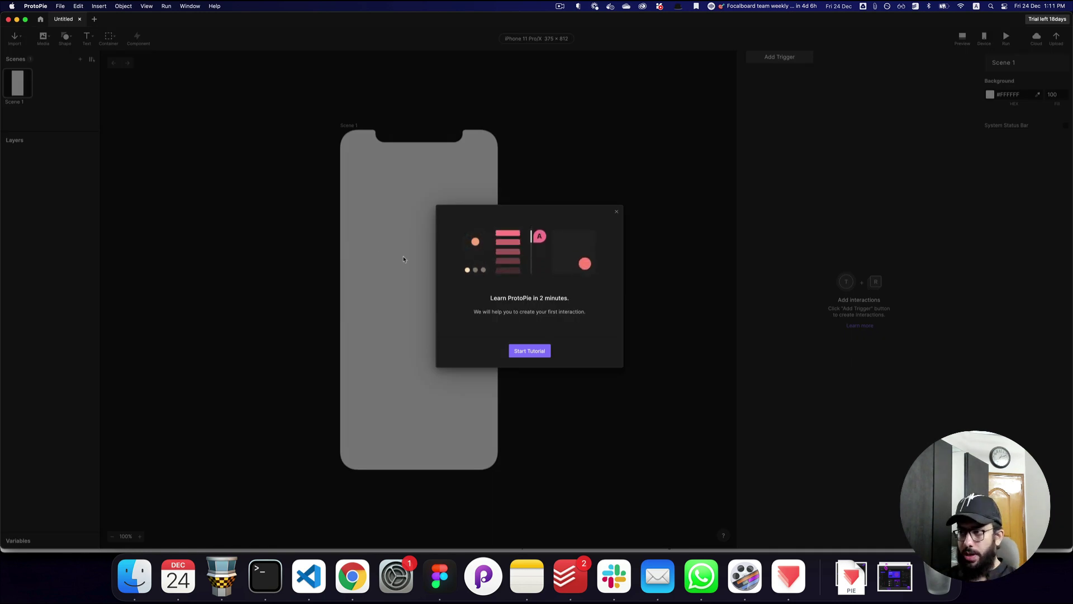
pyautogui.click(527, 351)
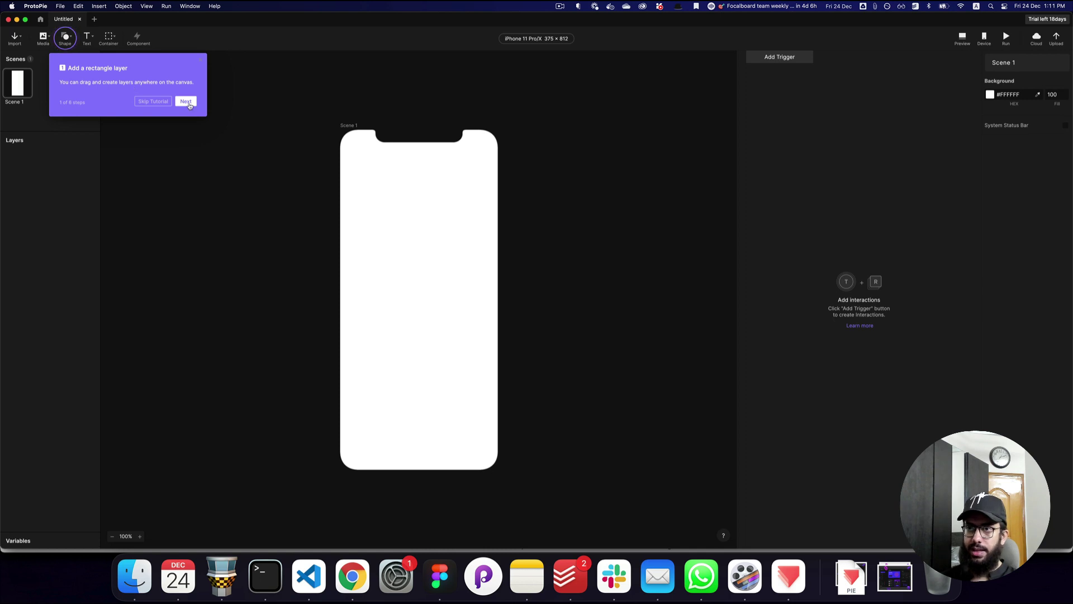
# Step: Advance the tutorial to the rectangle tool and draw a rectangle about 197 × 123 in the upper part of Scene 1
pyautogui.click(186, 101)
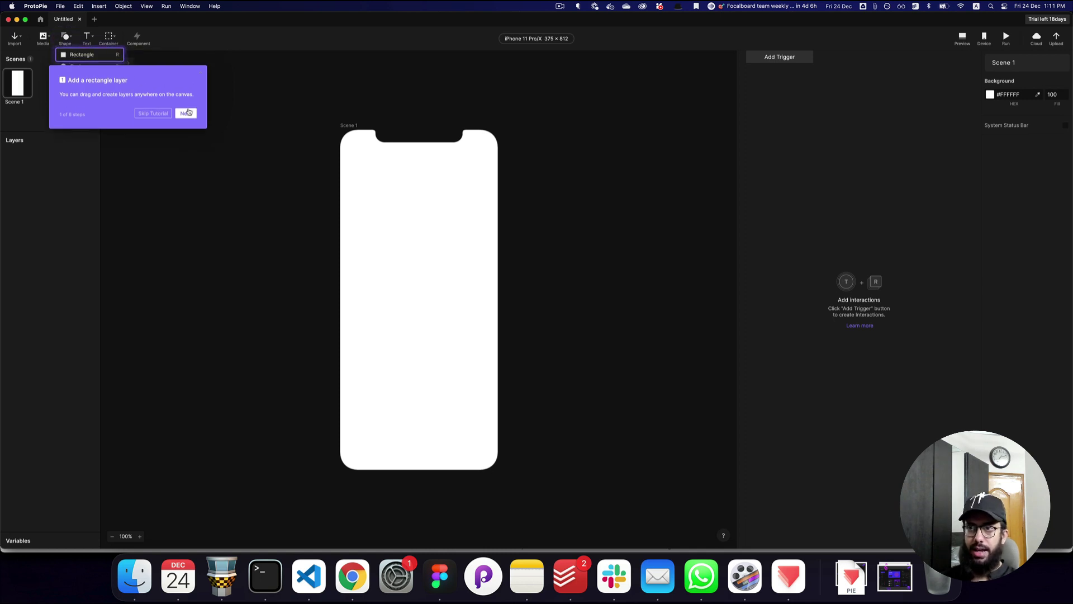
pyautogui.click(188, 111)
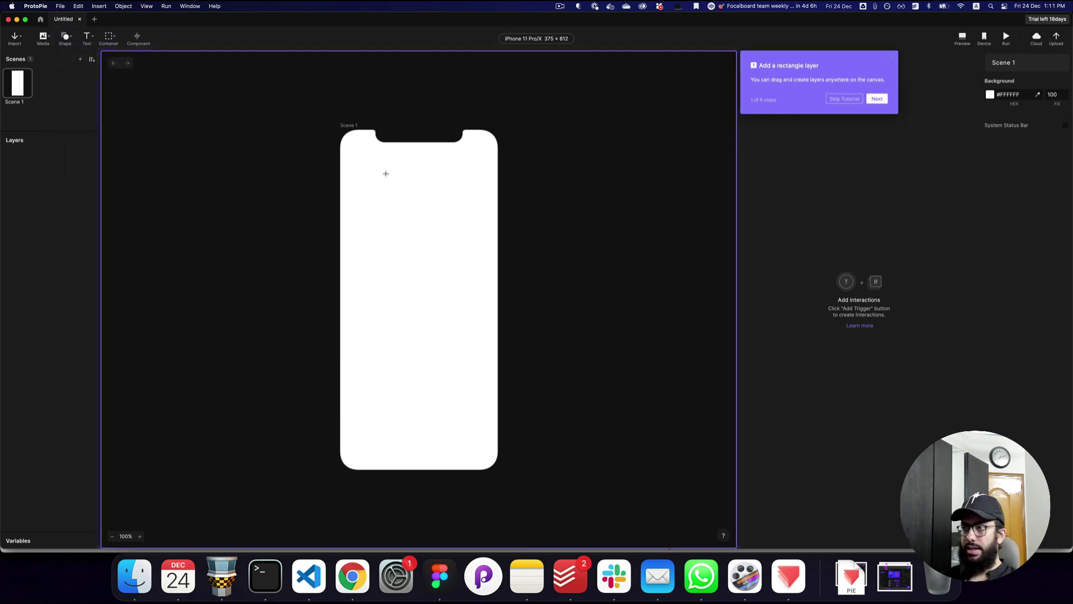
pyautogui.moveTo(367, 192); pyautogui.dragTo(449, 243)
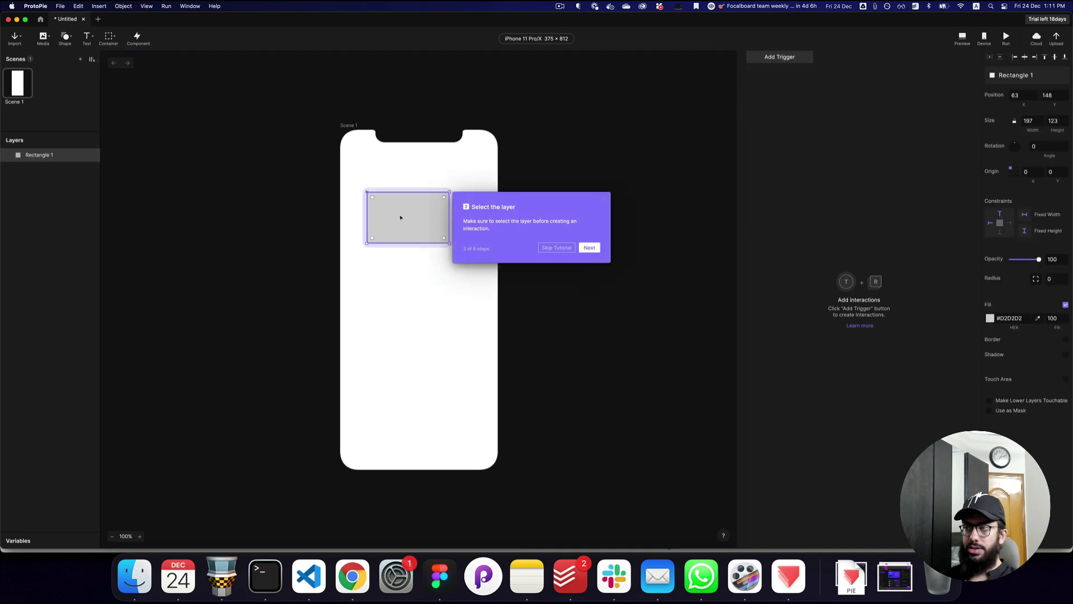
# Step: Continue the tutorial and add a Tap trigger to the rectangle layer
pyautogui.click(590, 247)
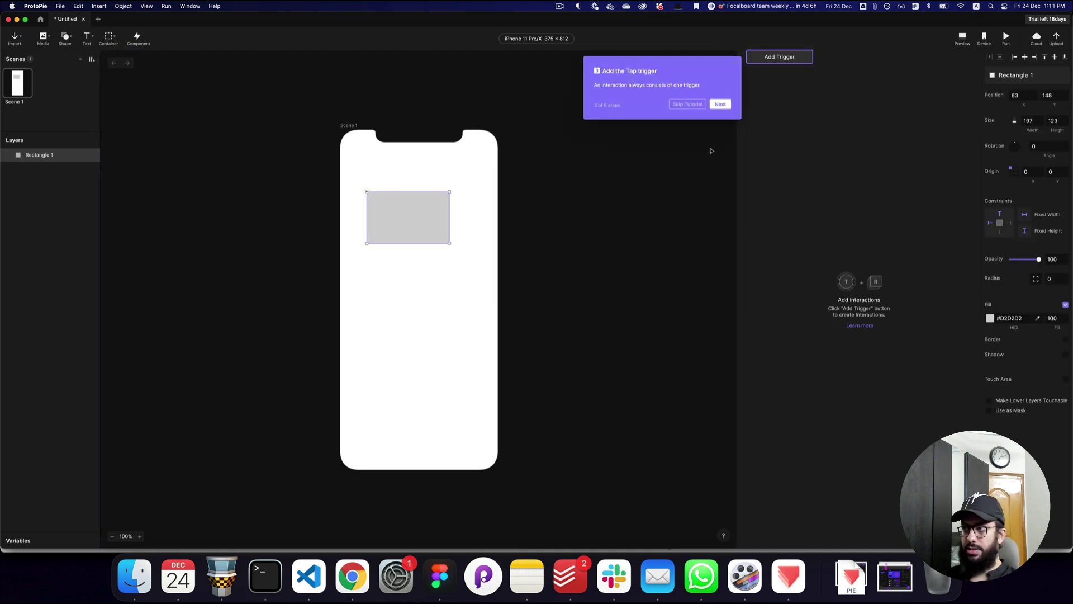
pyautogui.click(779, 57)
pyautogui.click(771, 81)
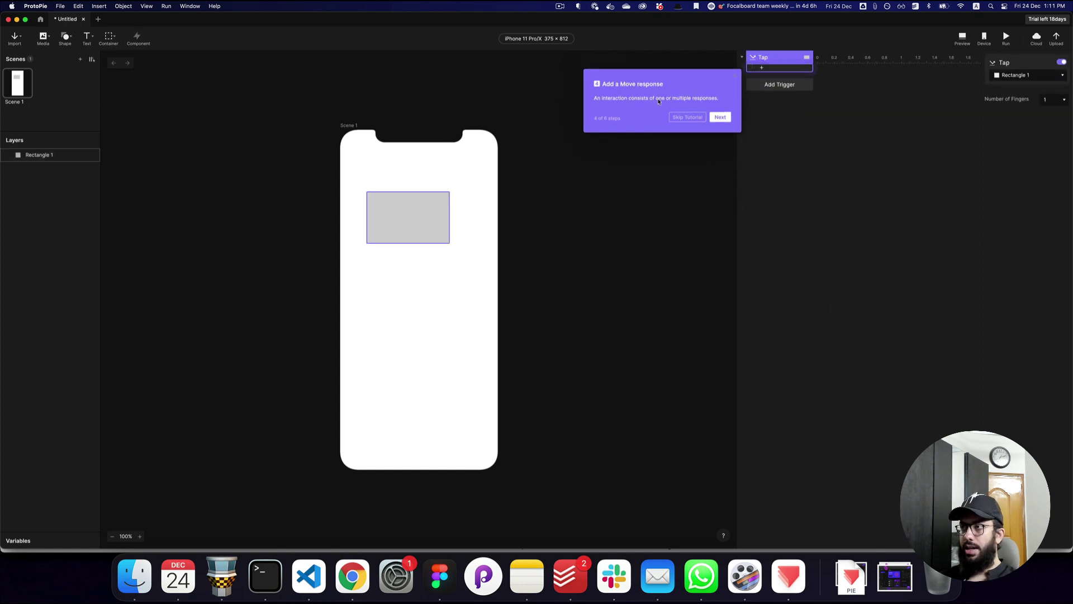
# Step: Add a Move response to the Tap trigger and set its Move To position to X 200, Y 200
pyautogui.click(761, 67)
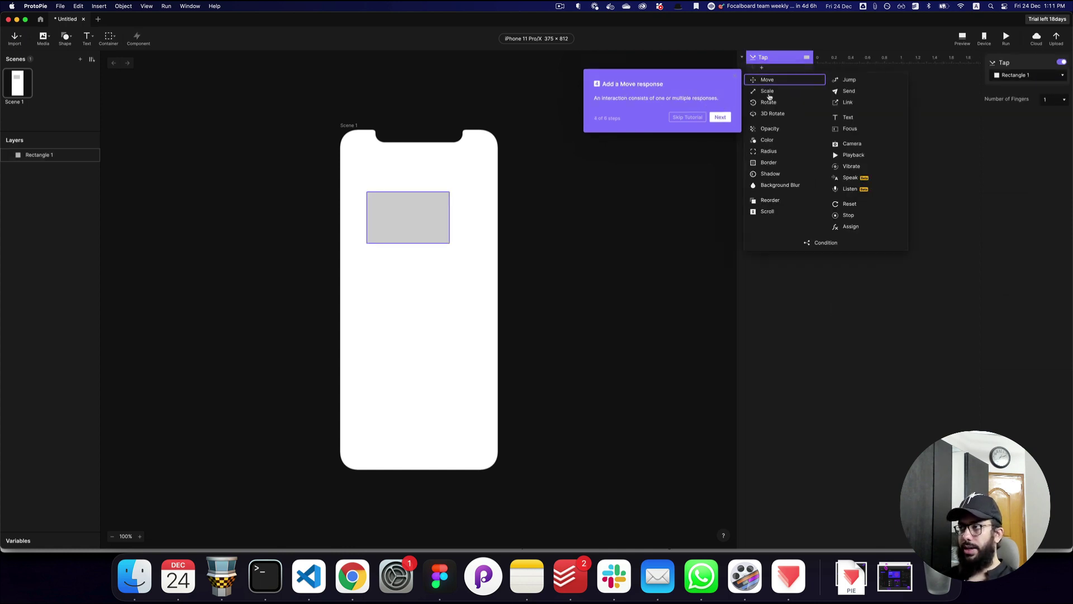
pyautogui.click(781, 80)
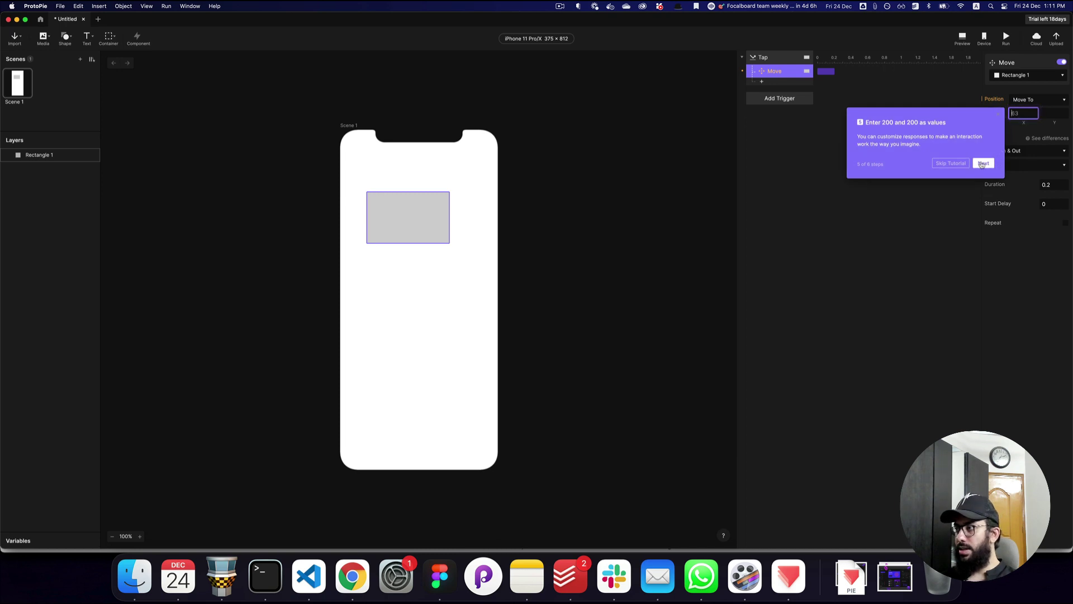
pyautogui.write('200')
pyautogui.press('Tab')
pyautogui.write('20')
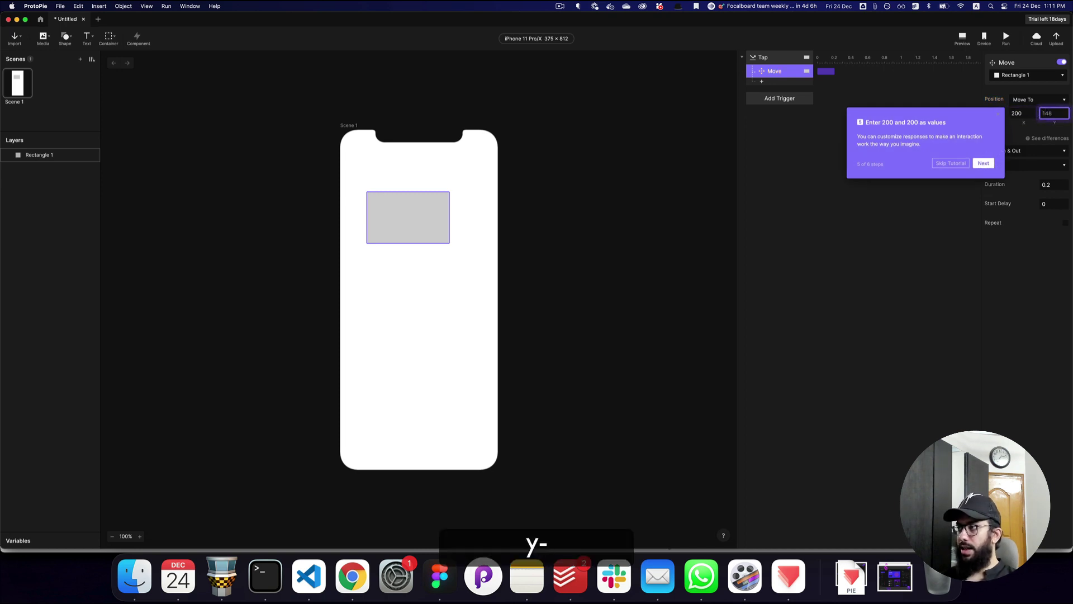
pyautogui.write('0')
pyautogui.press('Tab')
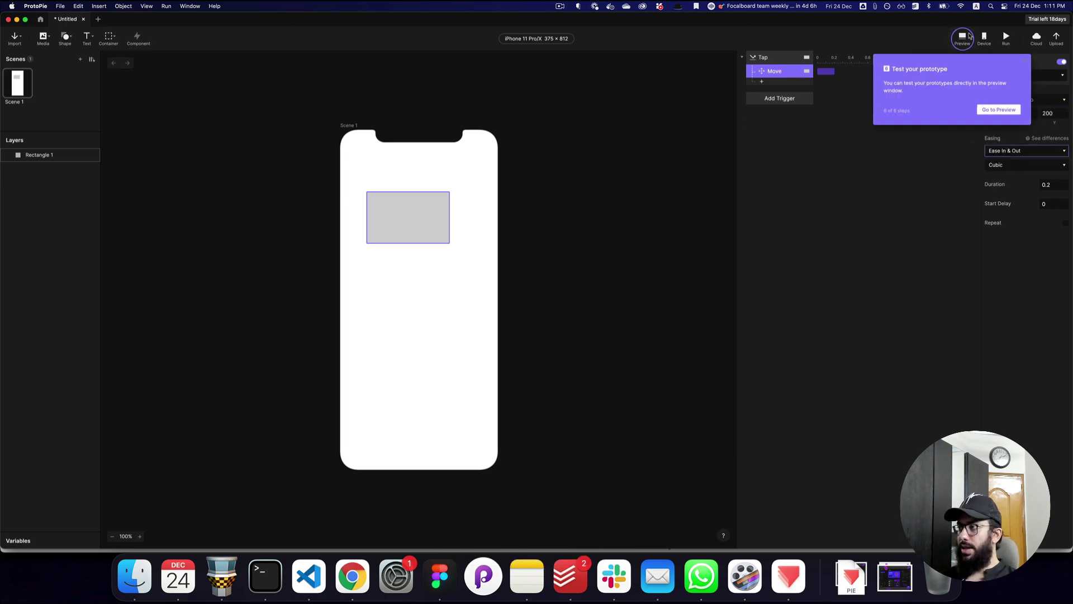
# Step: Preview the prototype, tap the rectangle to test its movement, and finish the tutorial
pyautogui.click(998, 109)
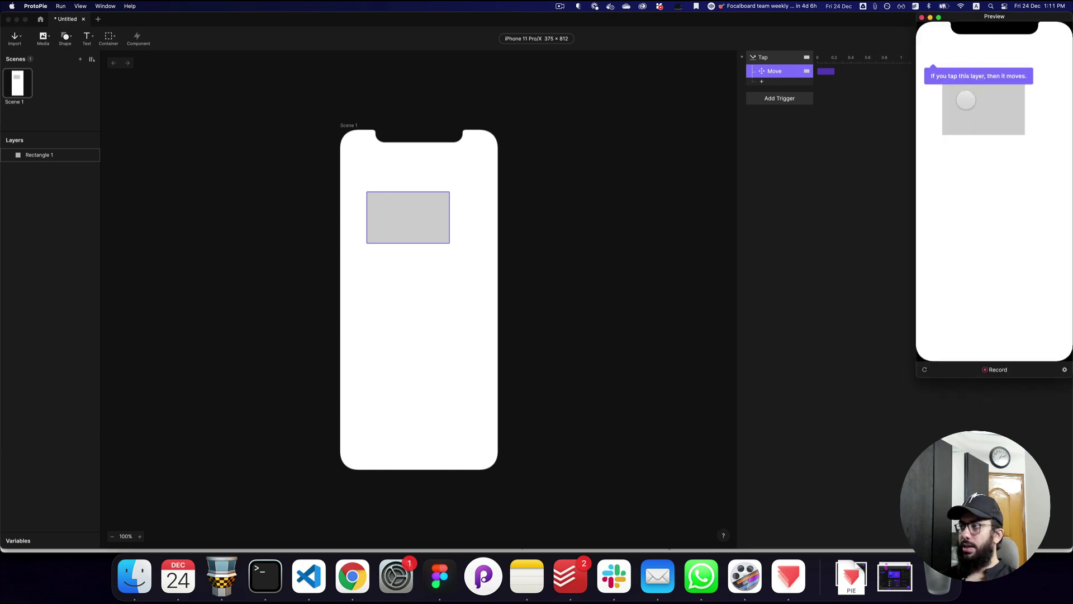
pyautogui.click(966, 98)
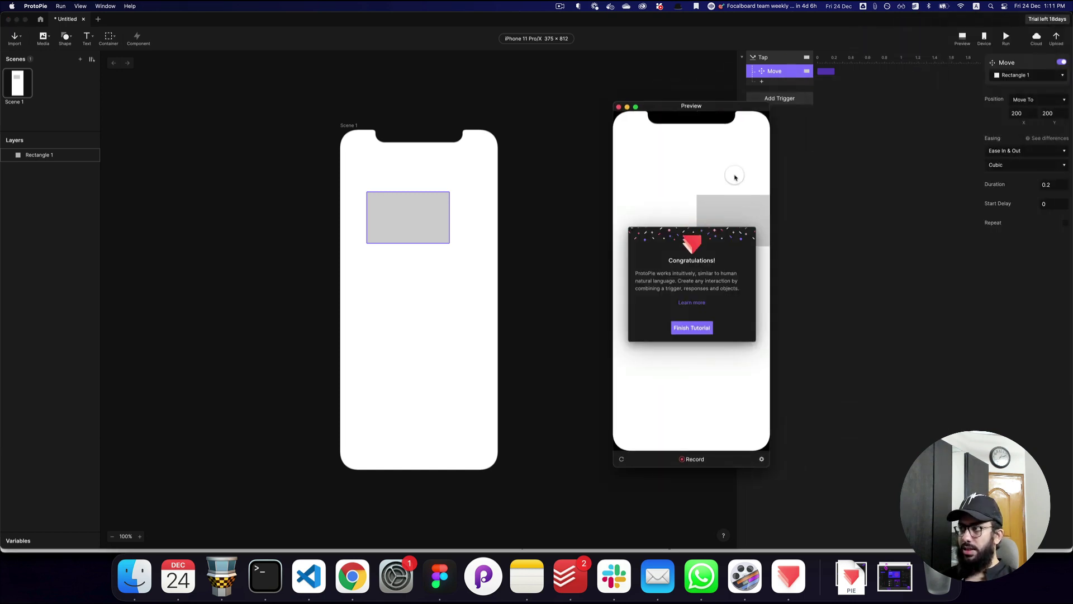
pyautogui.click(692, 327)
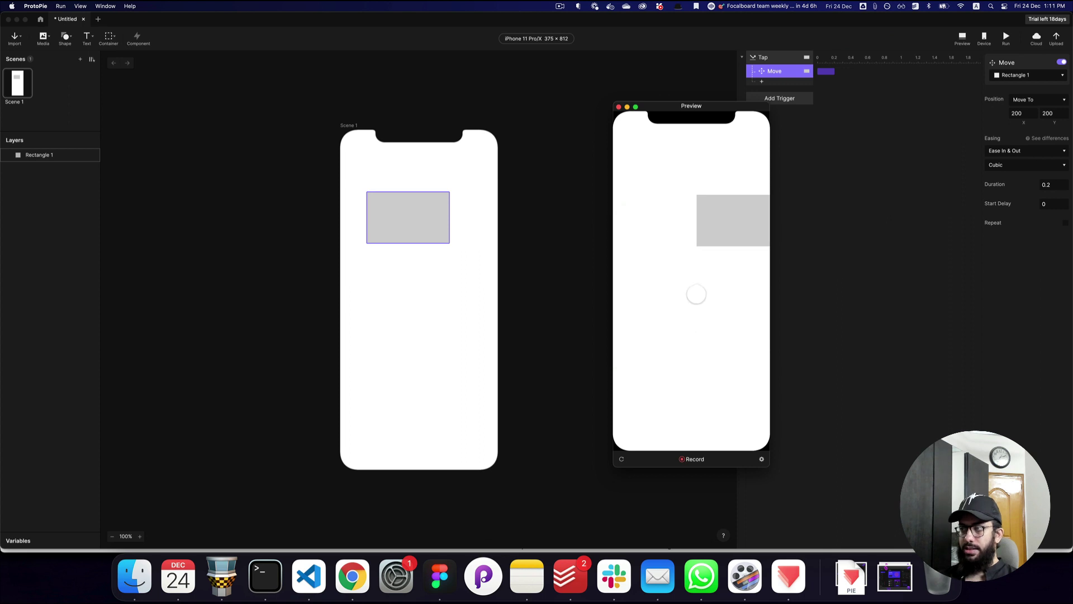
# Step: Restart the preview to test the rectangle's tap interaction again twice, and close the preview window
pyautogui.press('super+shift+r')
pyautogui.click(685, 208)
pyautogui.press('super+shift+r')
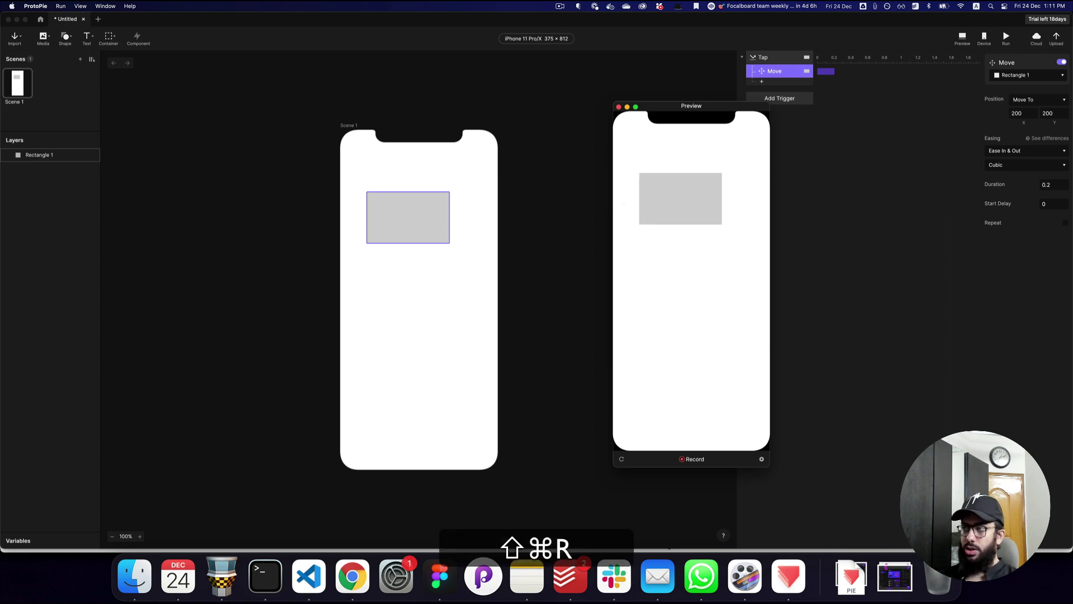
pyautogui.click(683, 206)
pyautogui.click(619, 107)
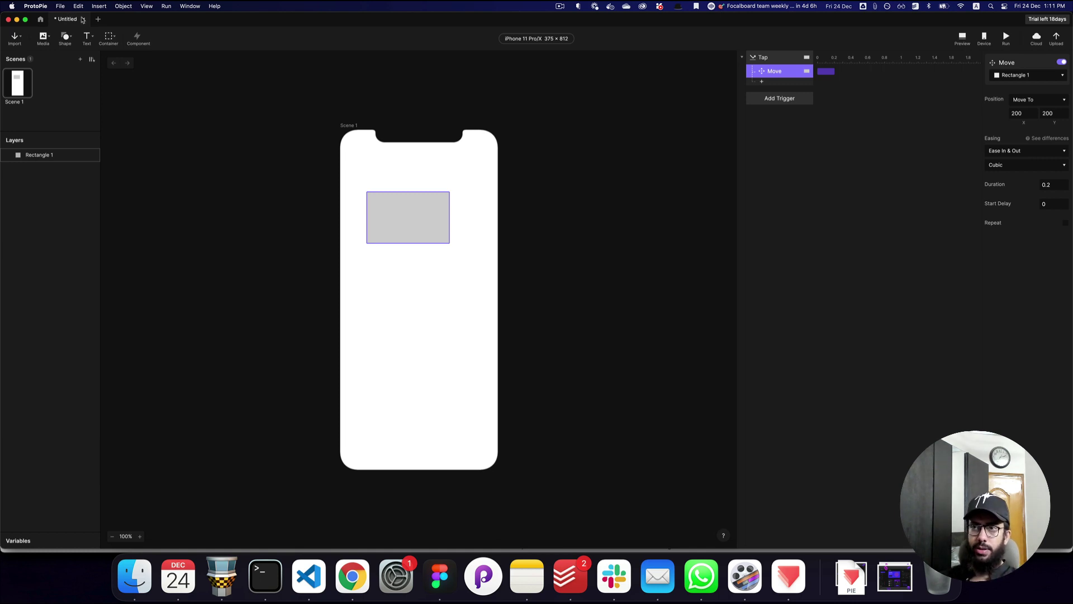
# Step: Close the untitled tutorial pie without saving it
pyautogui.click(83, 19)
pyautogui.click(540, 315)
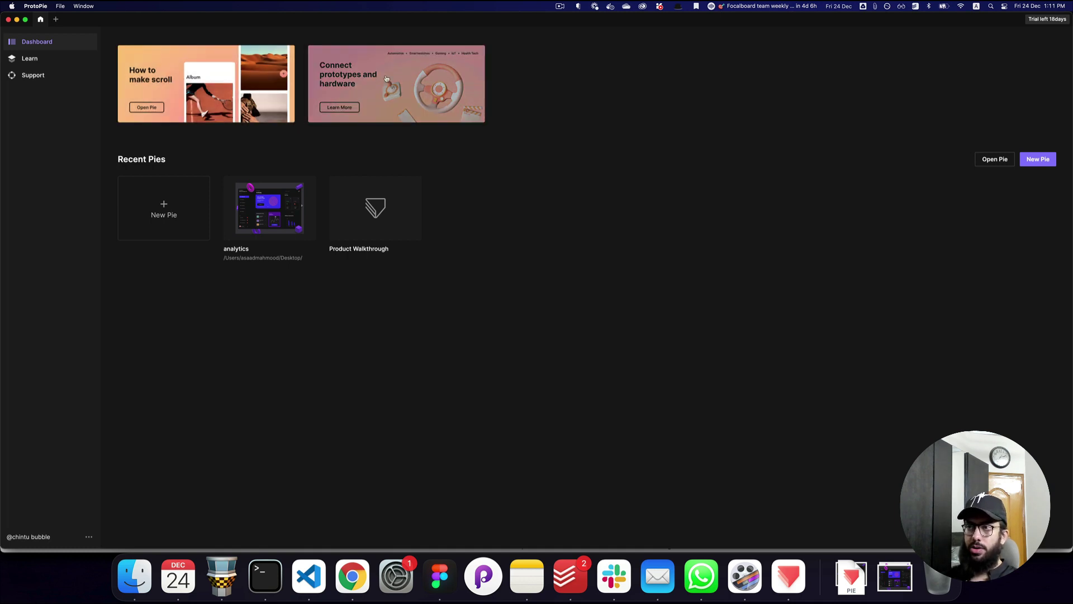
# Step: Open the Parallax Scrolling Effect example from the learning examples and move its preview fully into view over the canvas
pyautogui.click(33, 61)
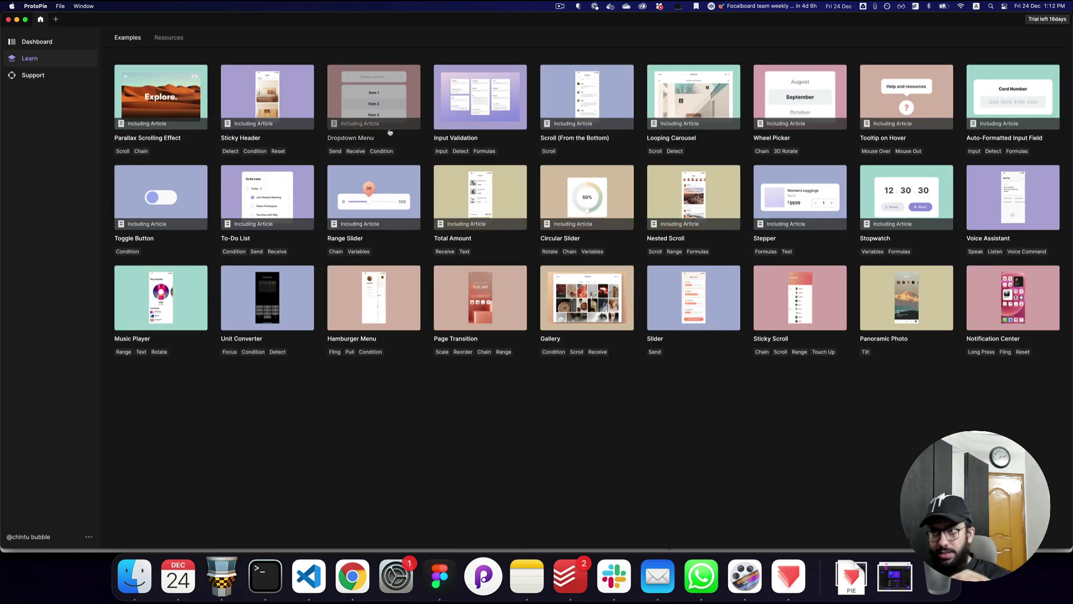
pyautogui.click(179, 113)
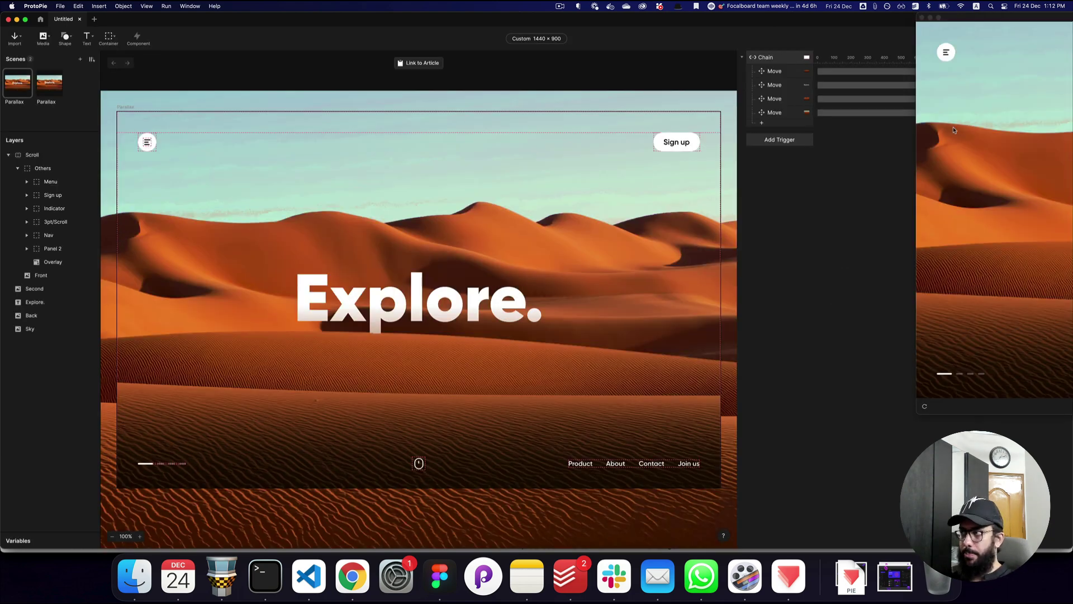
pyautogui.doubleClick(957, 11)
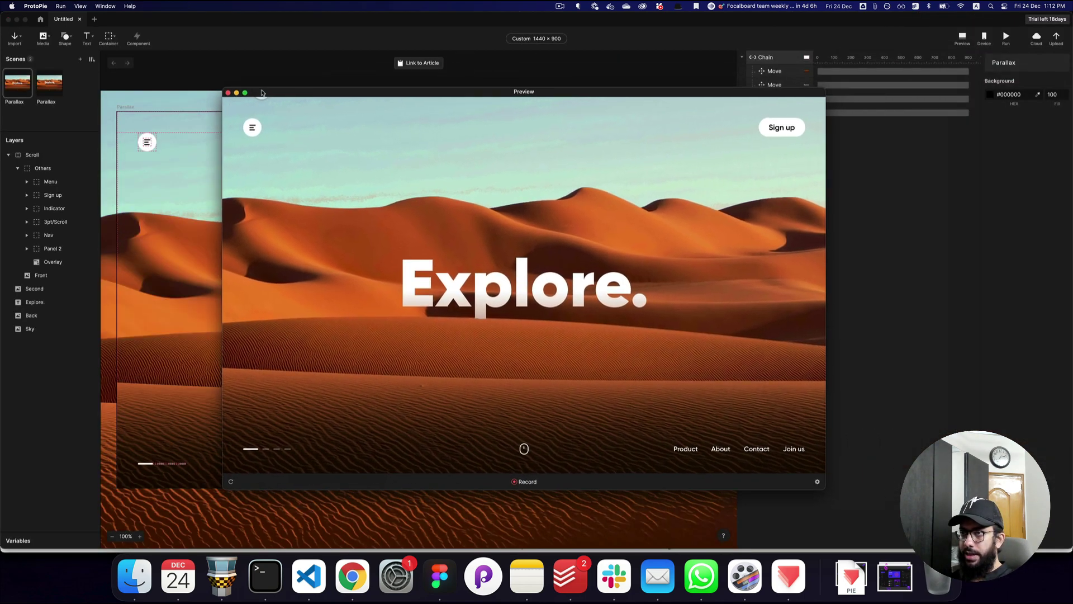
# Step: Test the parallax effect in the preview by scrolling the desert page down and back up repeatedly
pyautogui.scroll(-10, 570, 280)
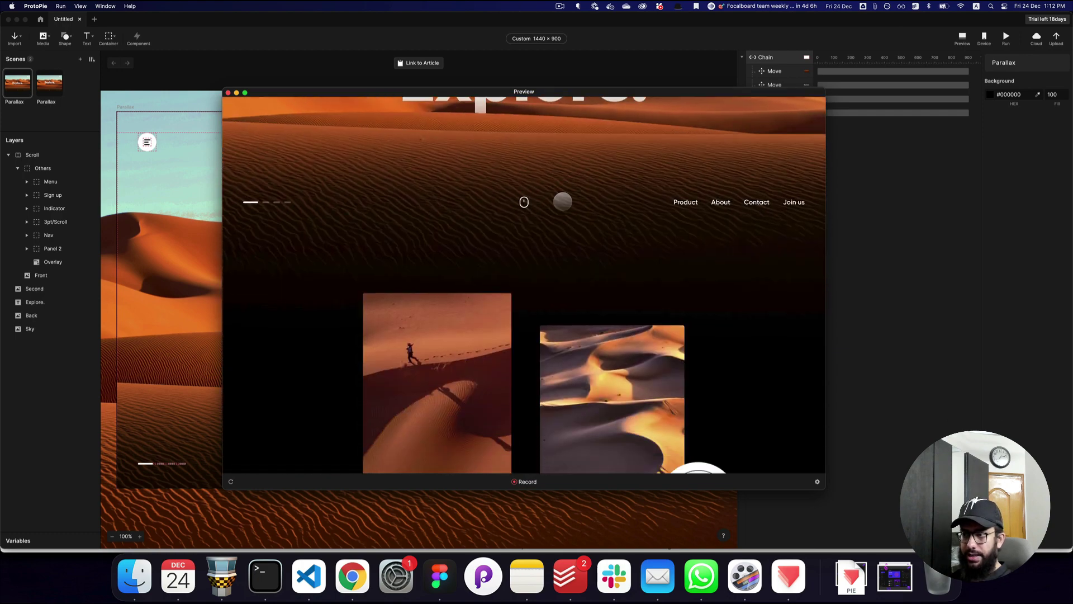
pyautogui.scroll(5, 560, 322)
pyautogui.scroll(2, 572, 295)
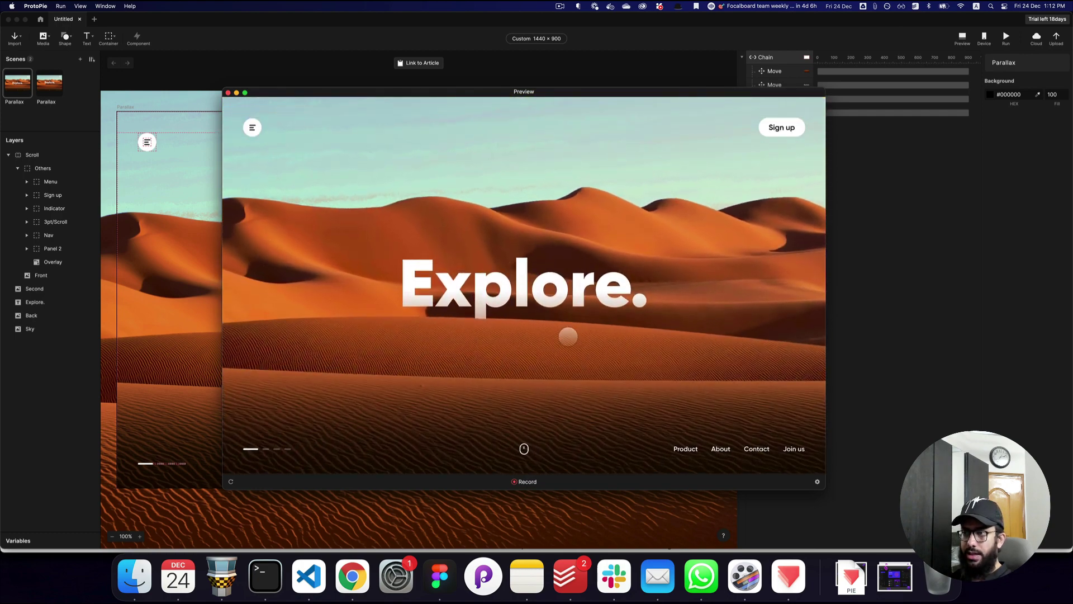
pyautogui.scroll(-5, 568, 336)
pyautogui.scroll(2, 572, 258)
pyautogui.scroll(1, 571, 312)
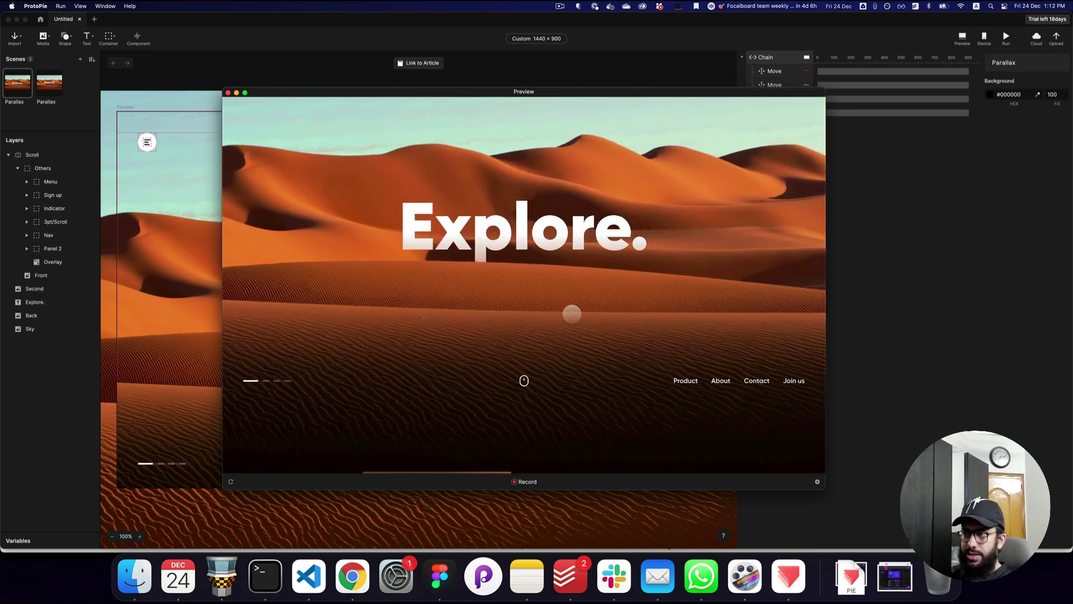
# Step: Scroll the parallax page back and forth in the preview, ending at its photo section
pyautogui.scroll(-5, 578, 224)
pyautogui.scroll(5, 592, 184)
pyautogui.scroll(2, 579, 325)
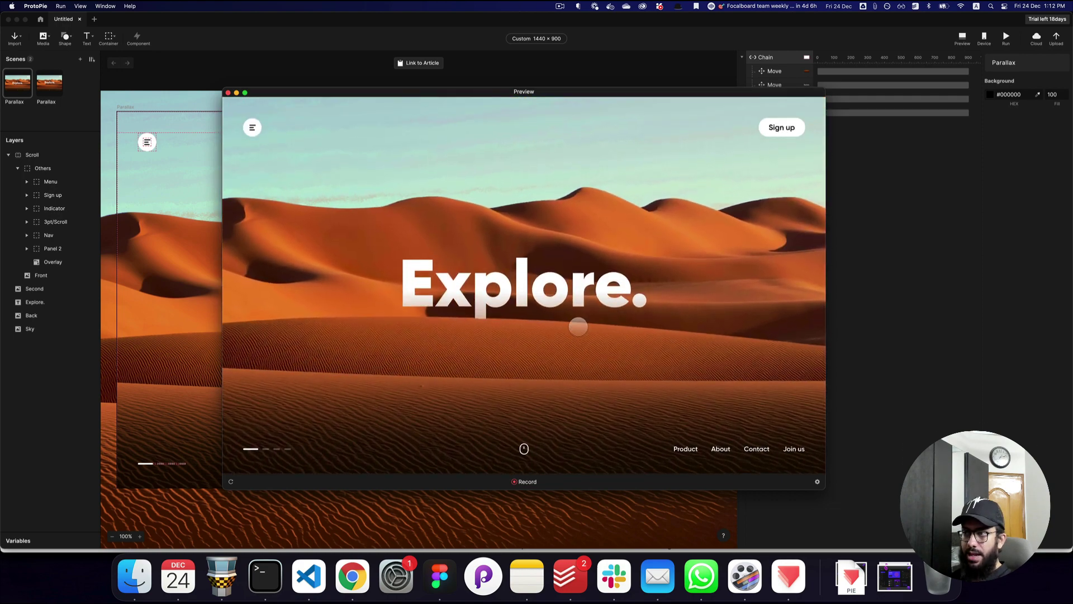
pyautogui.scroll(-6, 576, 324)
pyautogui.scroll(4, 584, 175)
pyautogui.scroll(2, 581, 309)
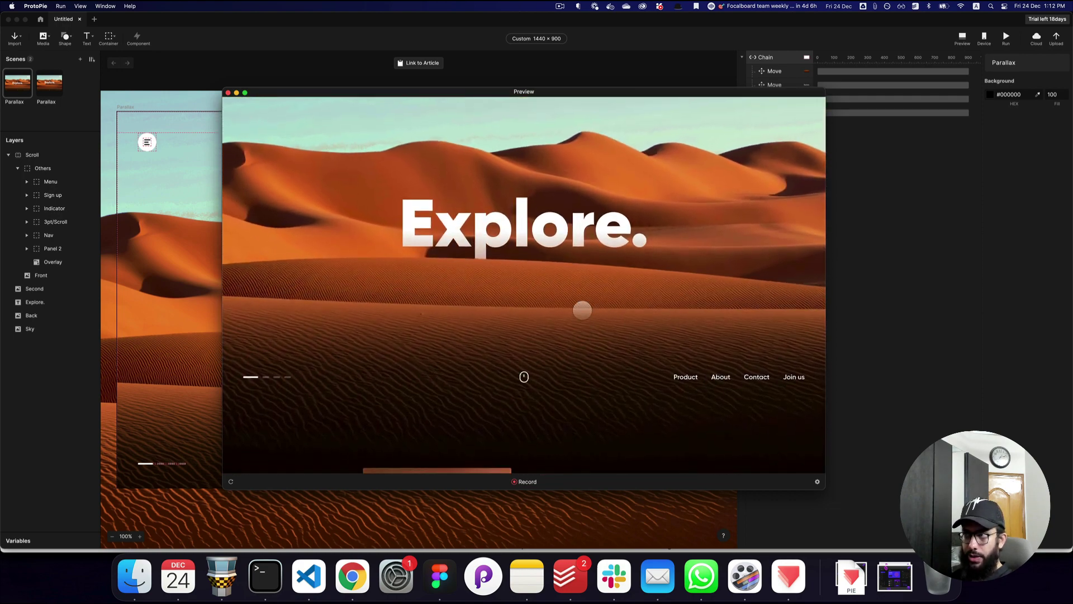
pyautogui.scroll(-5, 606, 180)
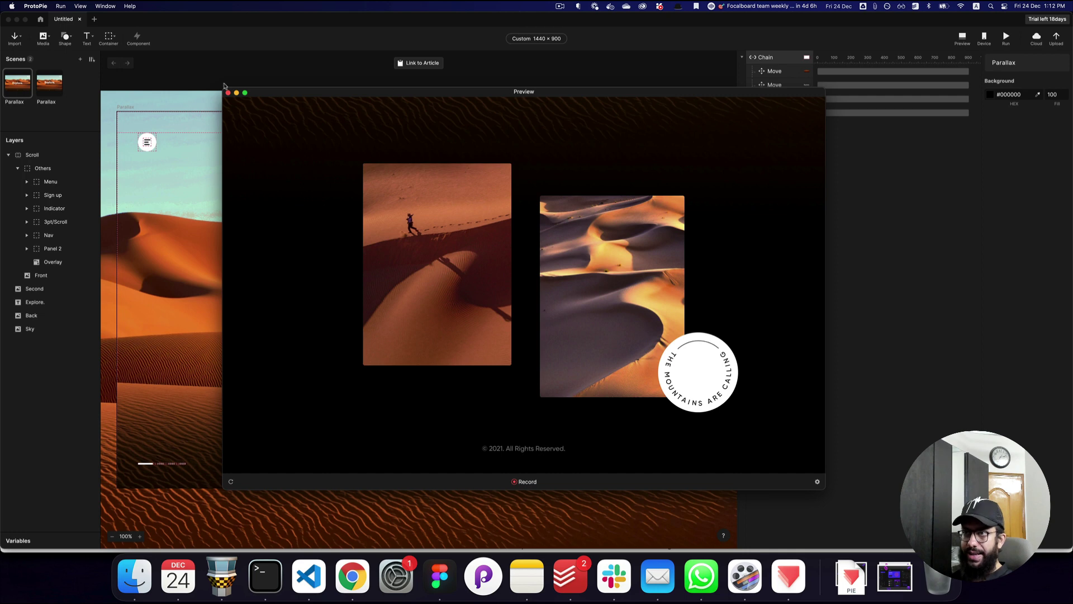
# Step: Close the parallax preview and select the Chain trigger to inspect its properties
pyautogui.click(229, 93)
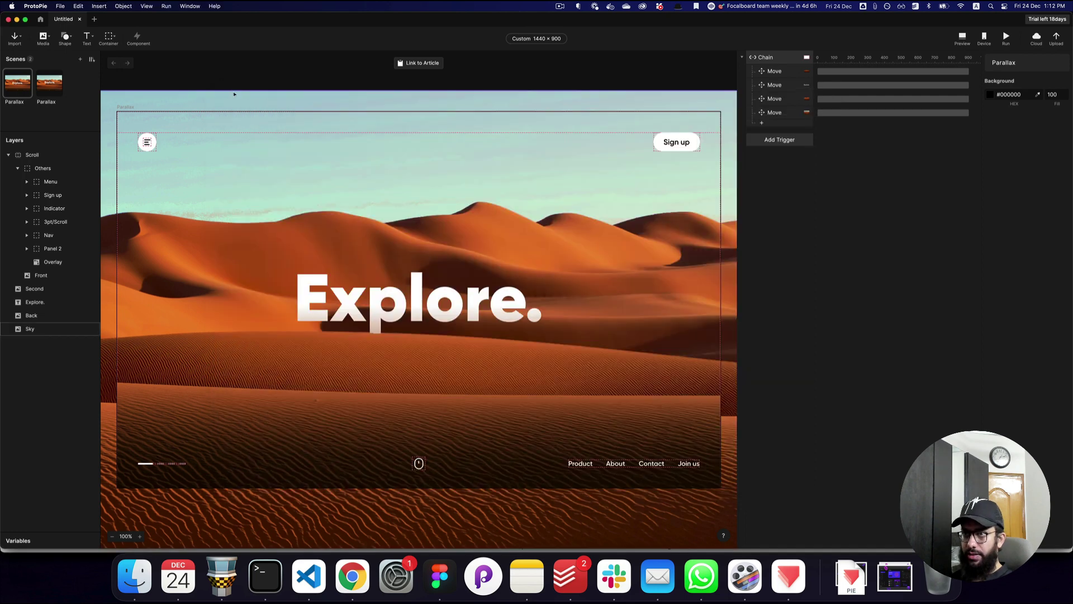
pyautogui.click(628, 112)
pyautogui.click(766, 58)
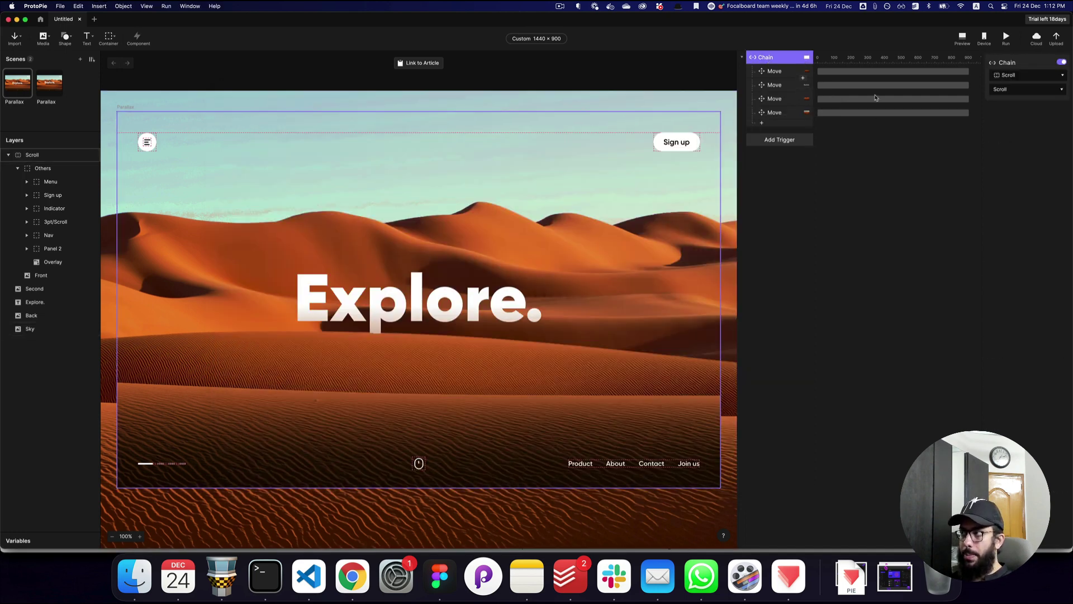
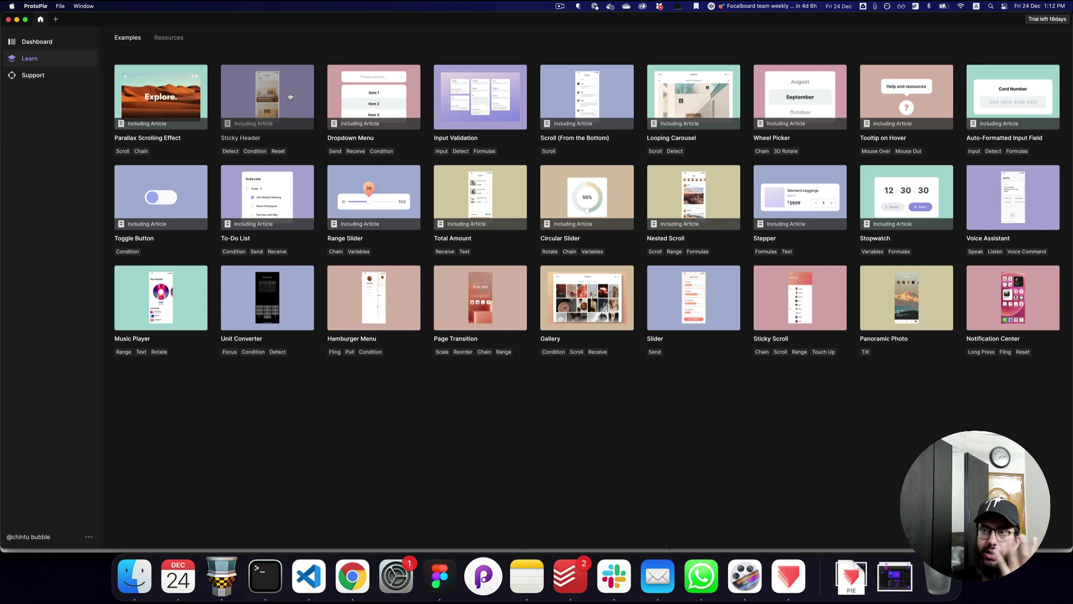
# Step: Visit the Support page and the Dashboard, and create a new blank pie
pyautogui.click(58, 81)
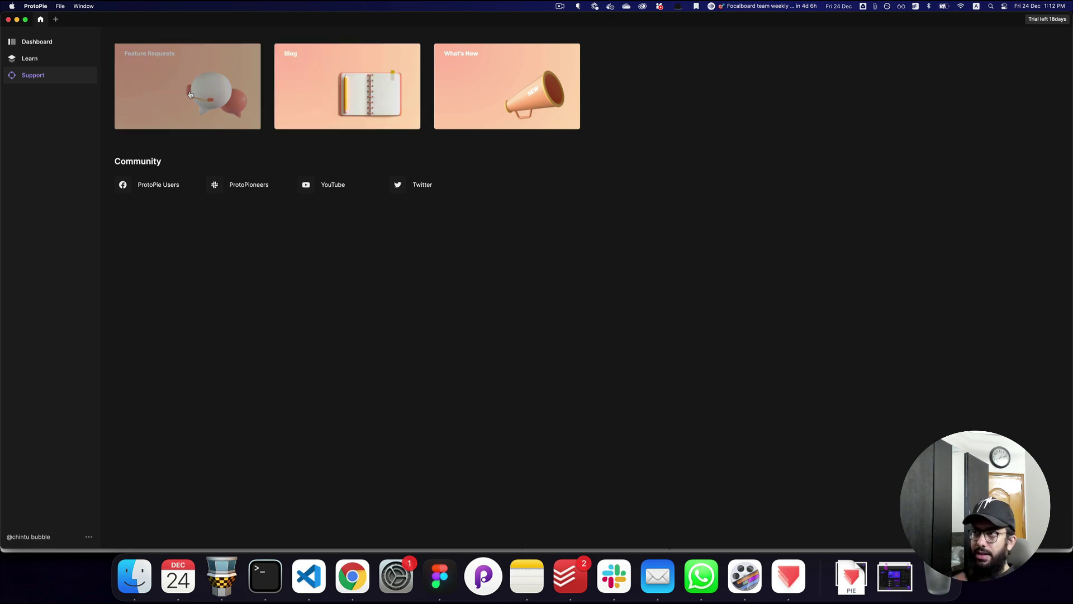
pyautogui.click(56, 44)
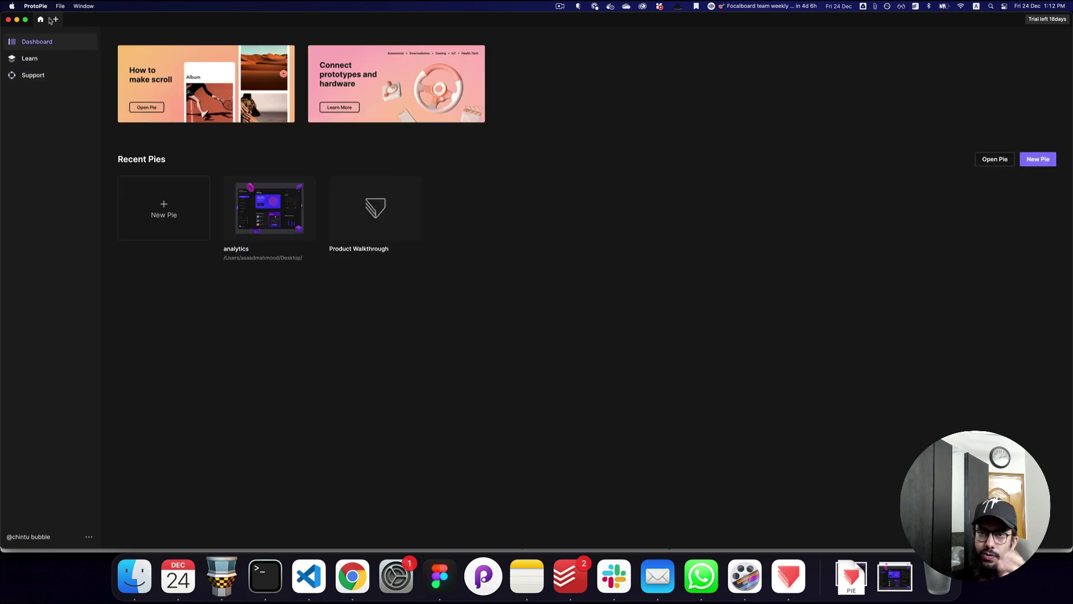
pyautogui.click(54, 20)
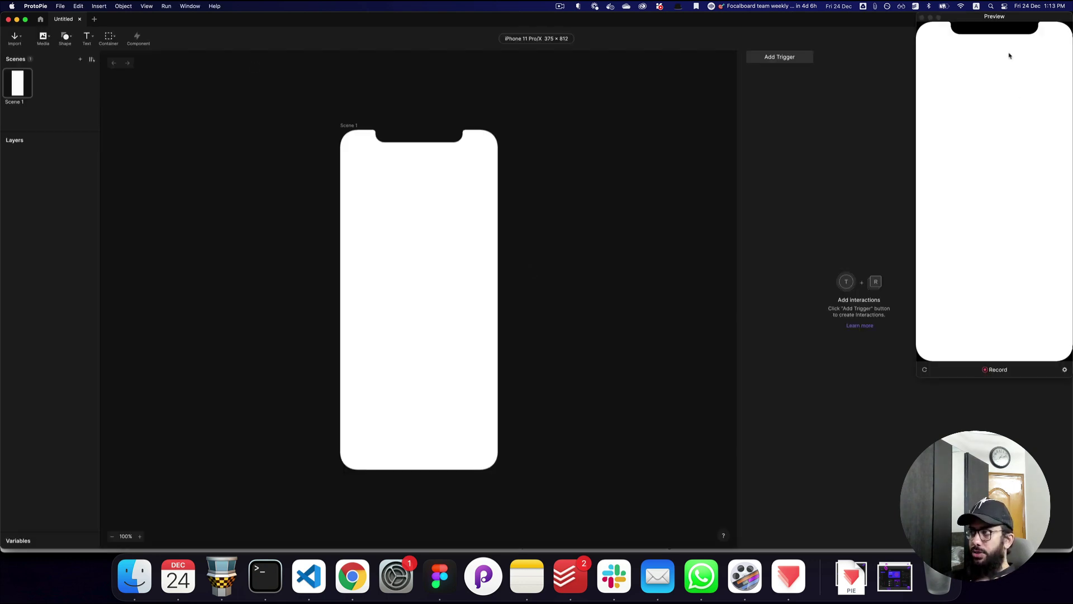
# Step: Place the preview window beside the phone scene, and repeatedly close and reopen it, leaving it closed
pyautogui.moveTo(1008, 17); pyautogui.dragTo(628, 123)
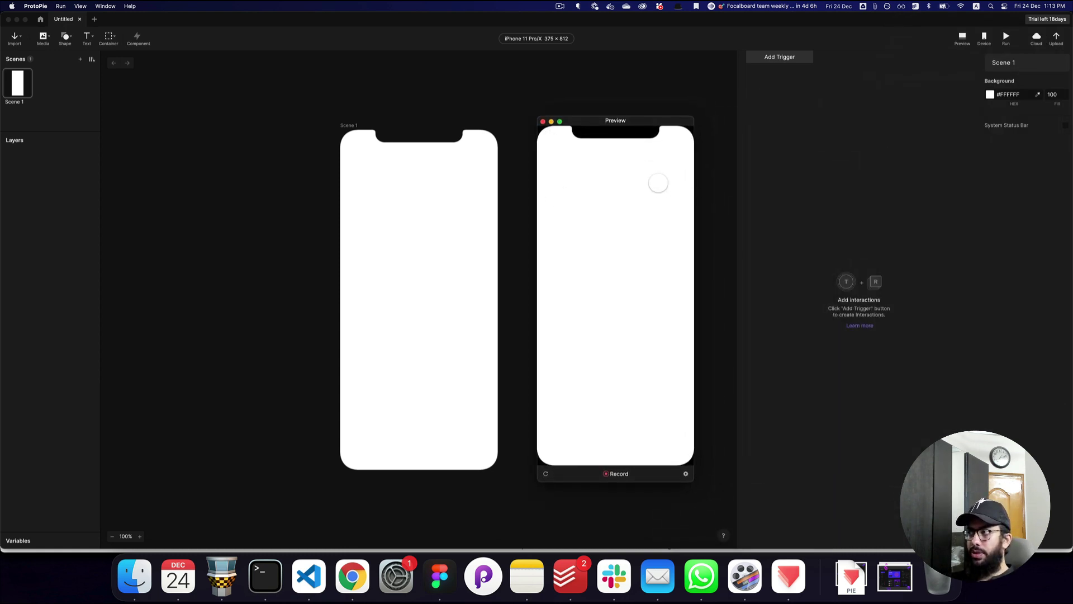
pyautogui.click(542, 121)
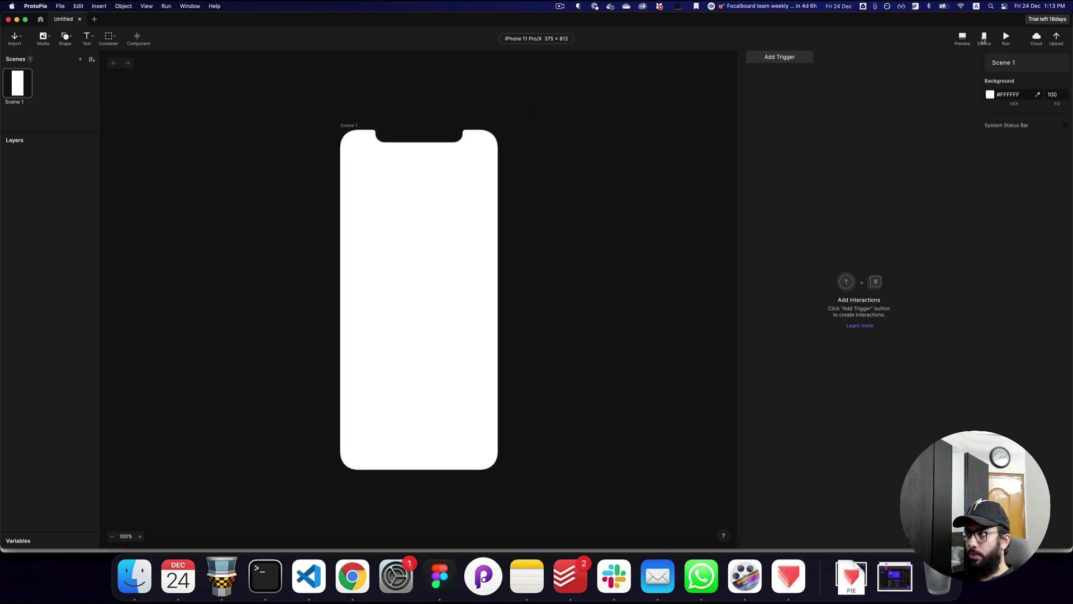
pyautogui.click(962, 38)
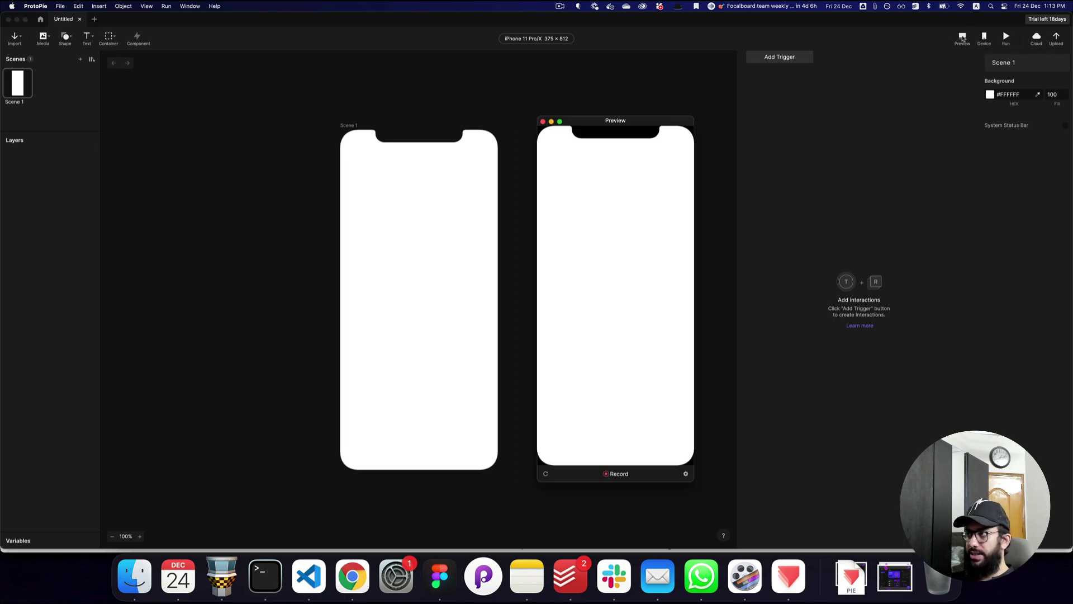
pyautogui.click(542, 121)
pyautogui.press('shift+super+r')
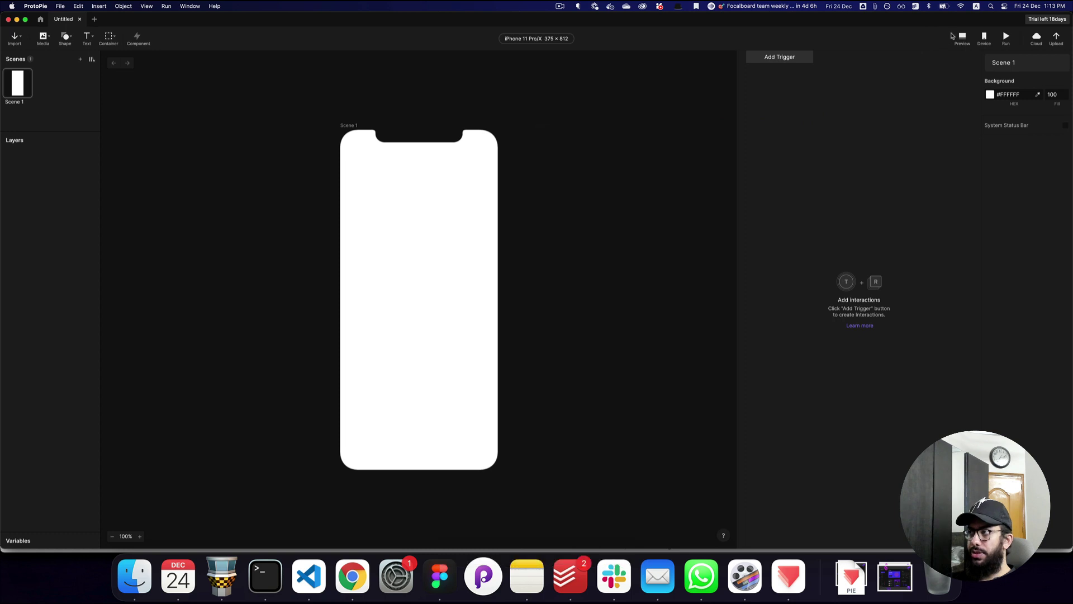
pyautogui.press('super+p')
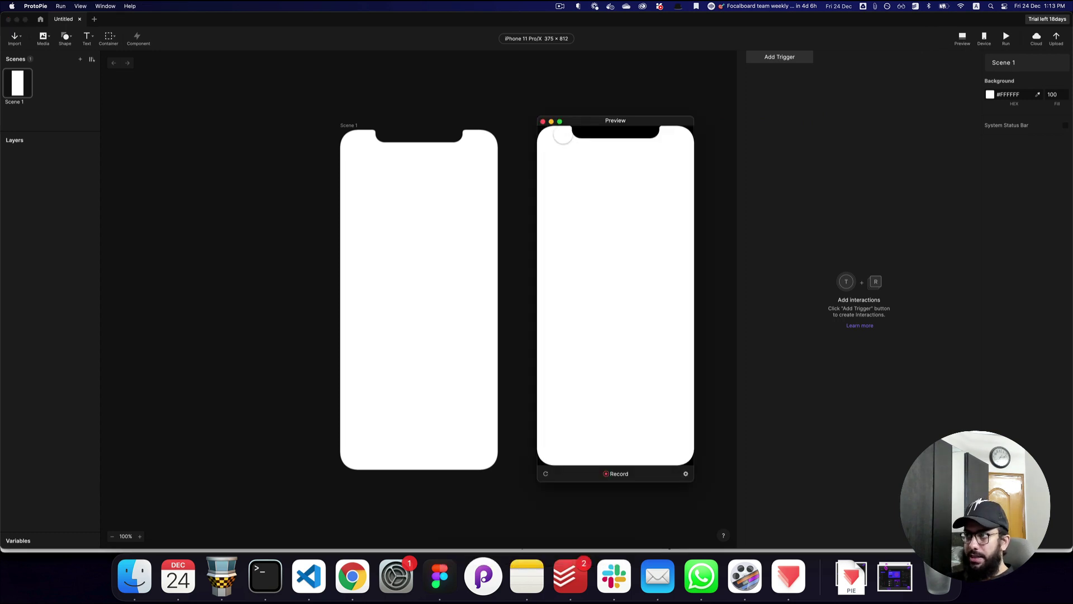
pyautogui.click(542, 123)
pyautogui.press('super+p')
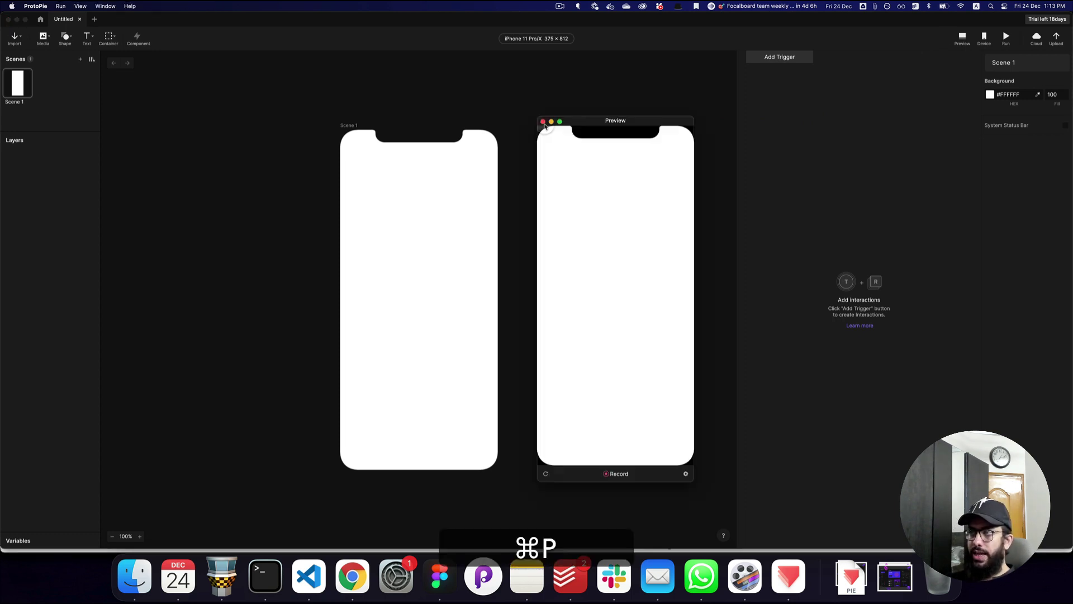
pyautogui.click(543, 122)
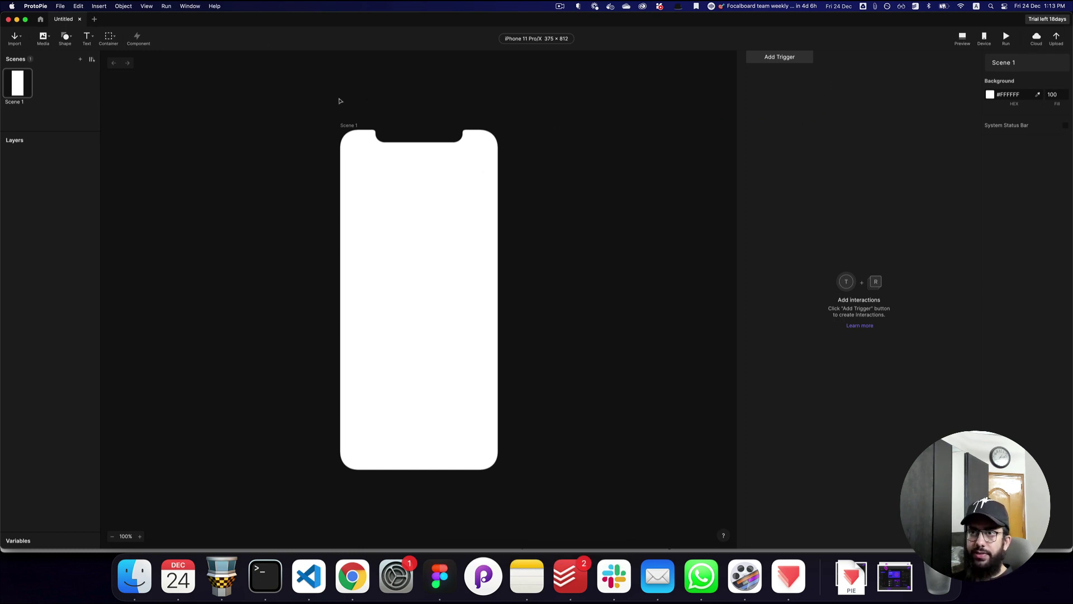
# Step: Review the available import sources, media types and shape types, dismissing the Lottie file selection without choosing a file
pyautogui.click(17, 38)
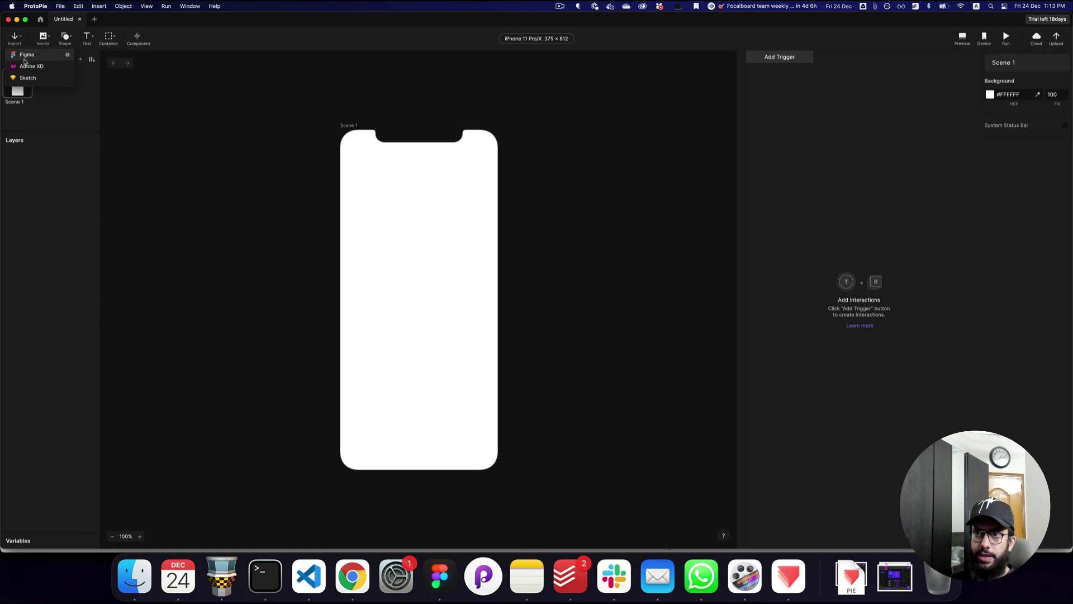
pyautogui.click(135, 83)
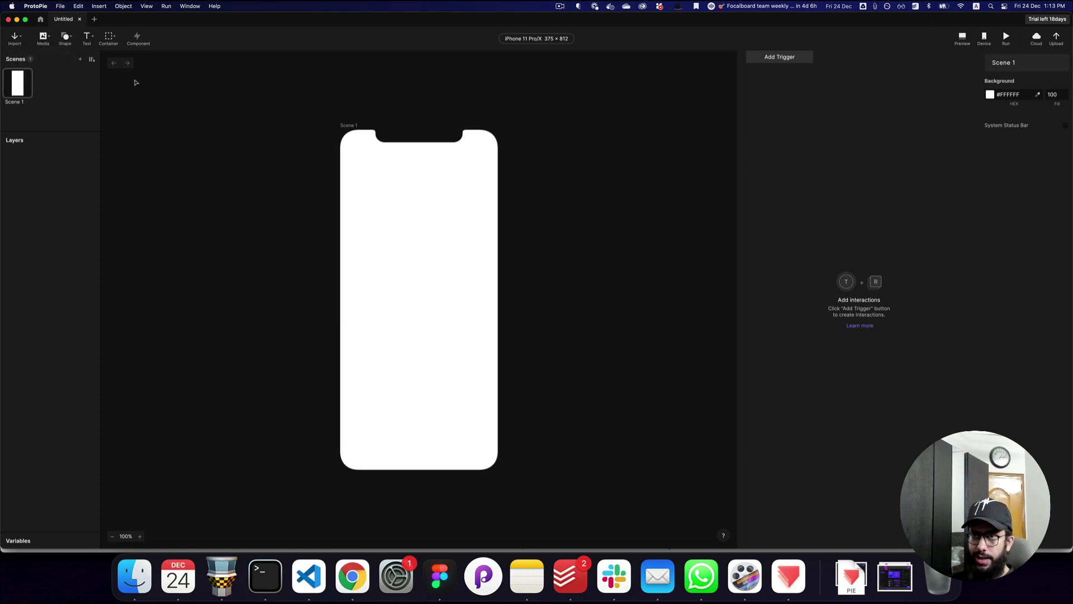
pyautogui.click(48, 37)
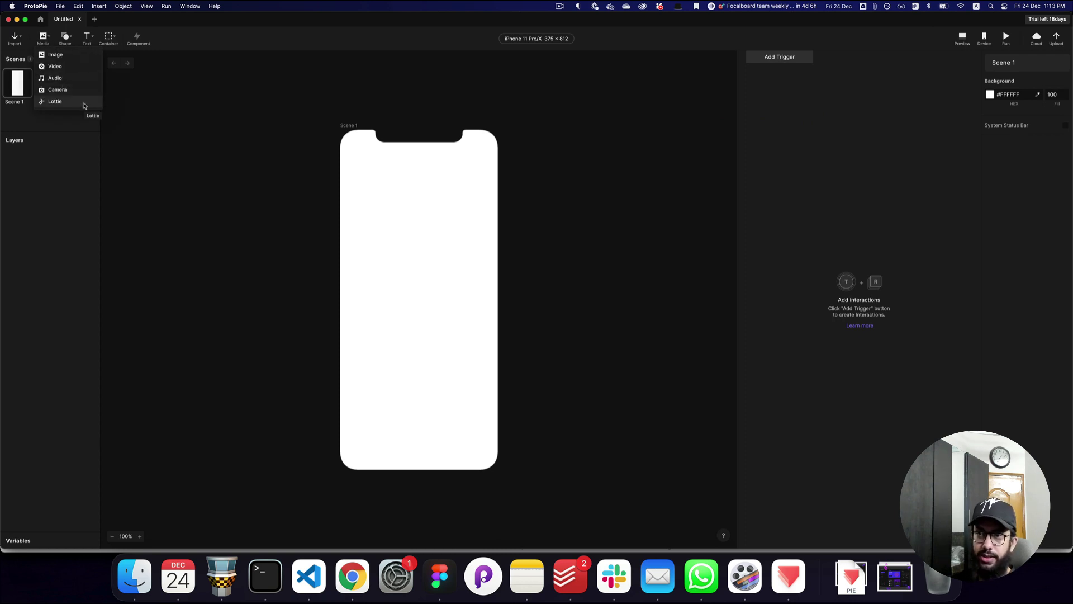
pyautogui.click(55, 101)
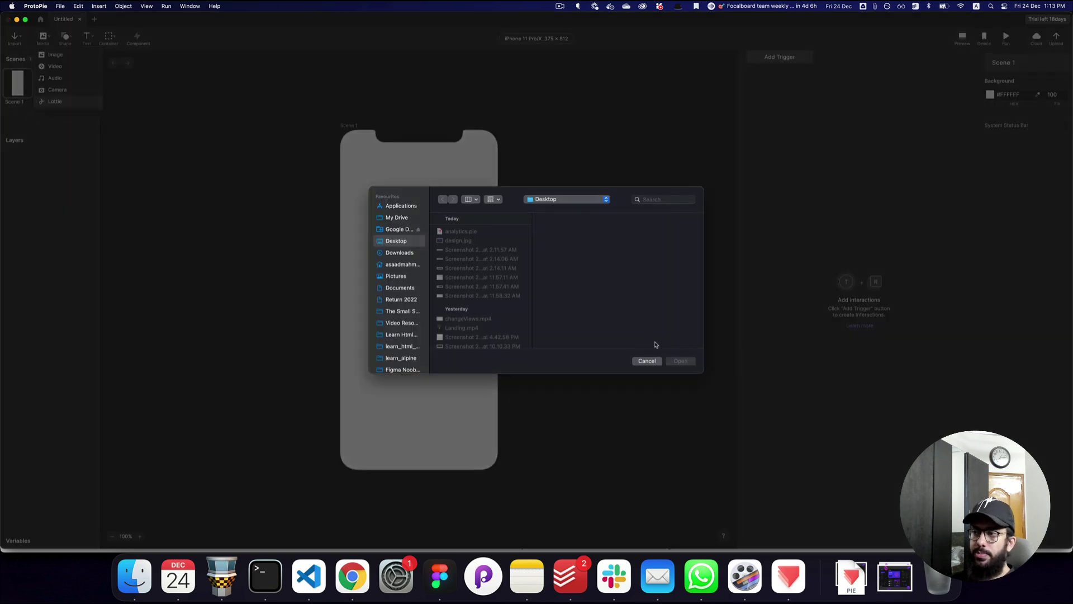
pyautogui.click(643, 360)
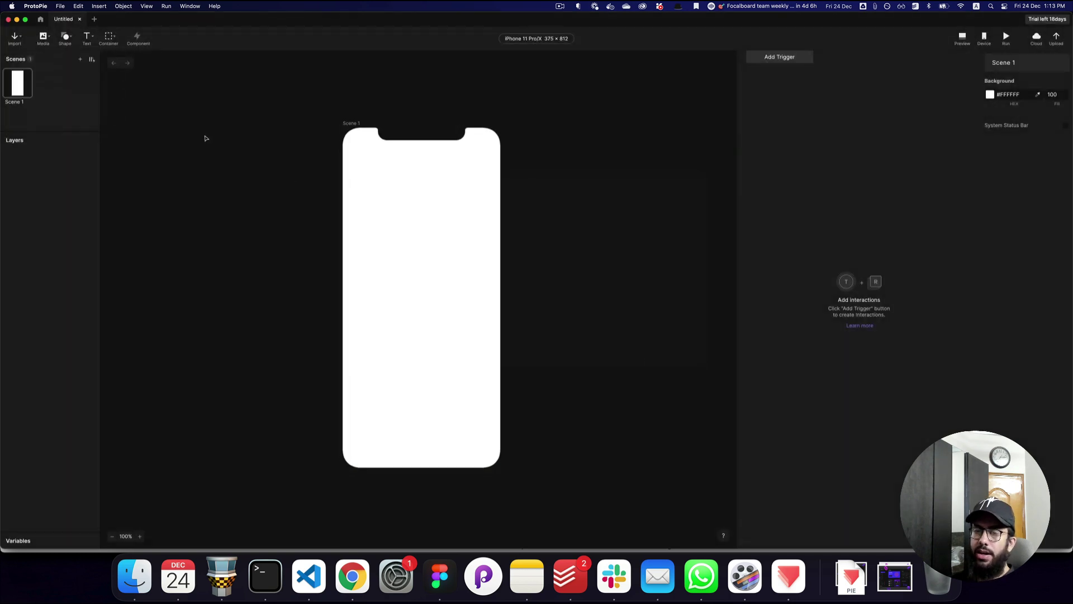
pyautogui.click(69, 43)
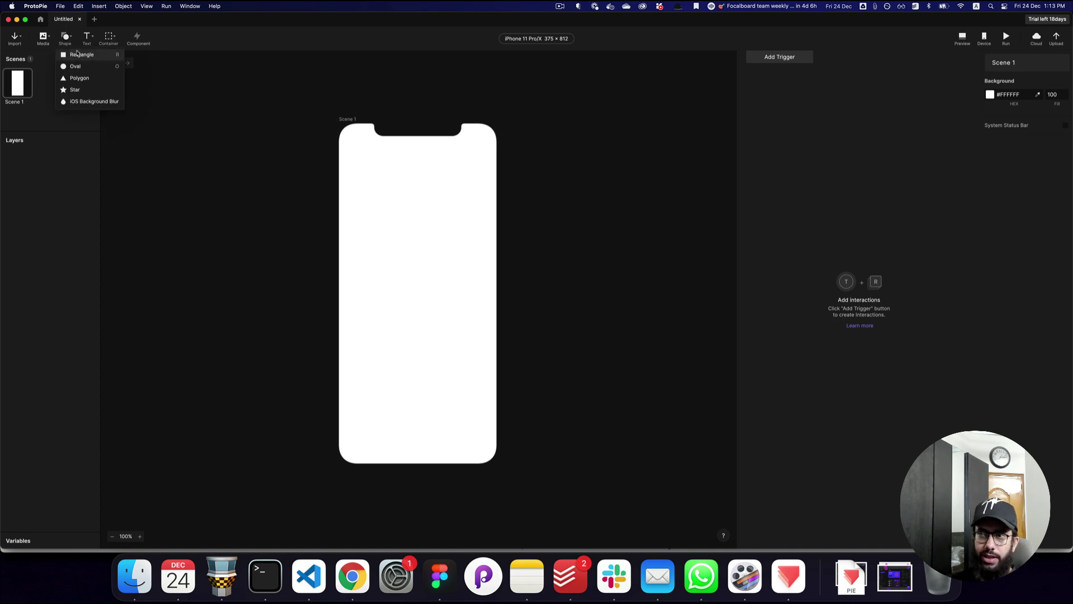
pyautogui.click(67, 39)
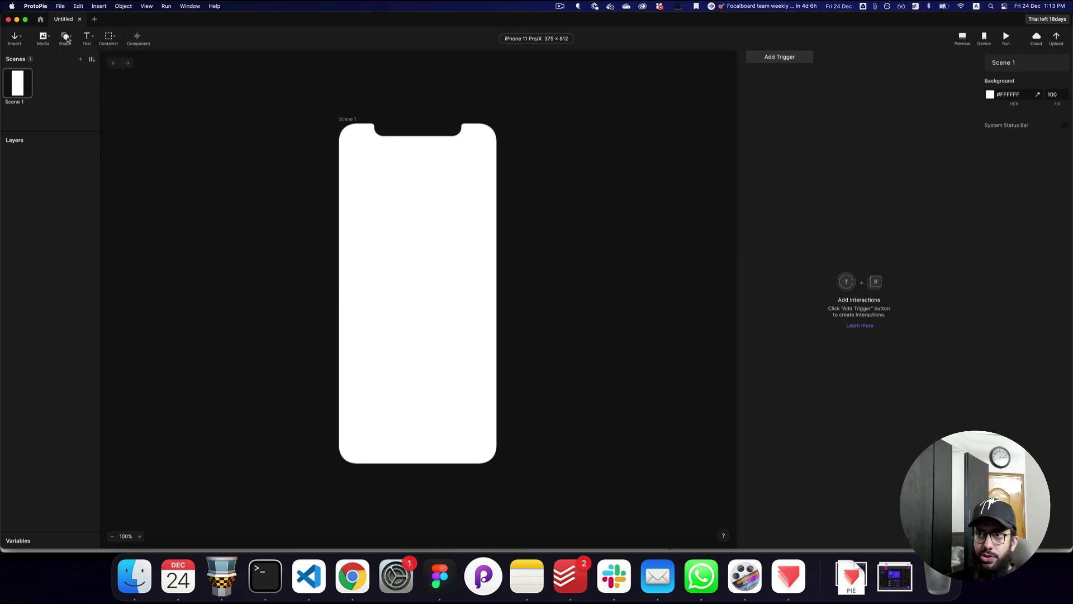
pyautogui.click(94, 38)
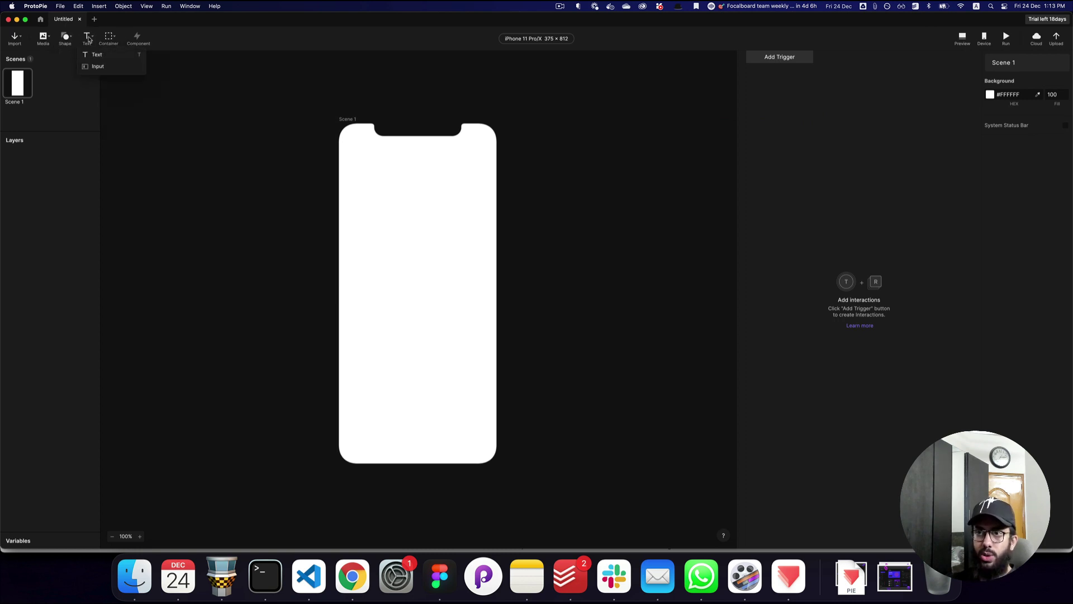
pyautogui.click(98, 67)
pyautogui.click(380, 235)
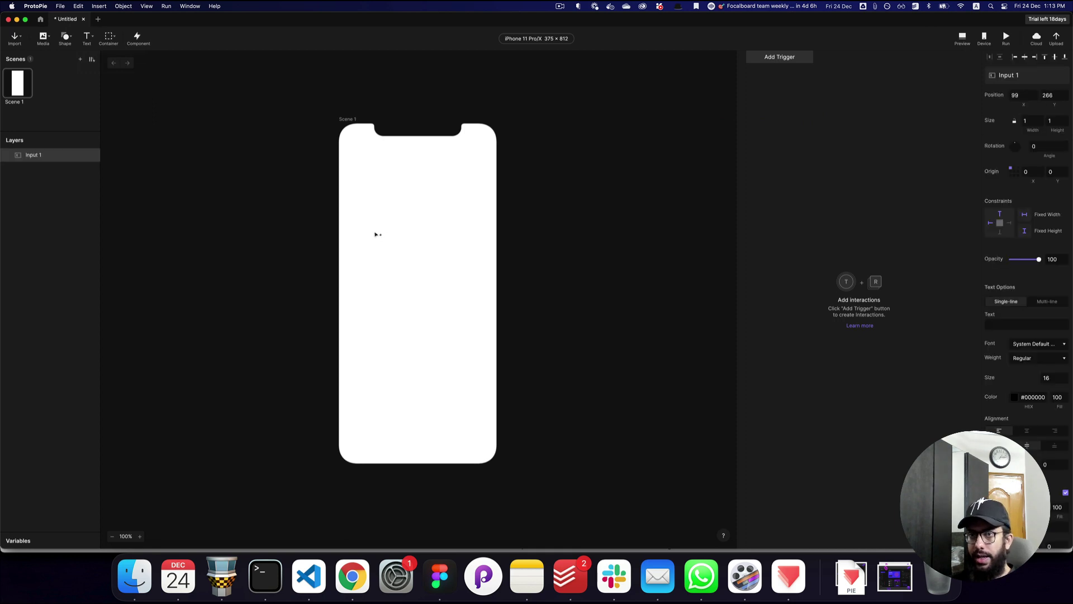
pyautogui.press('super+z')
pyautogui.moveTo(364, 221); pyautogui.dragTo(450, 257)
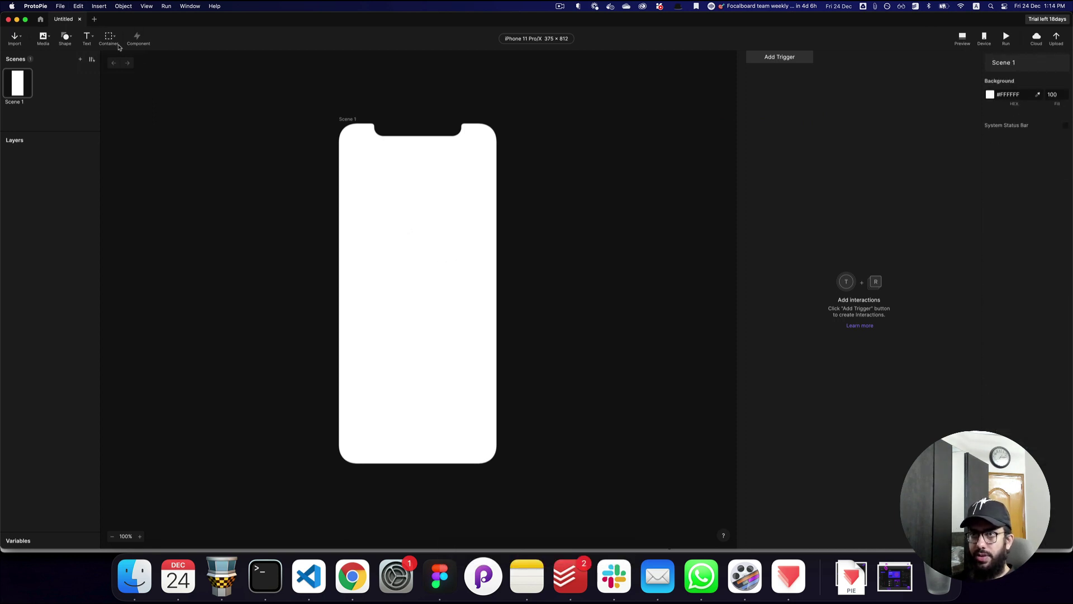
# Step: Draw a text input field about 260 × 53 in the upper part of the phone scene
pyautogui.click(97, 37)
pyautogui.click(98, 67)
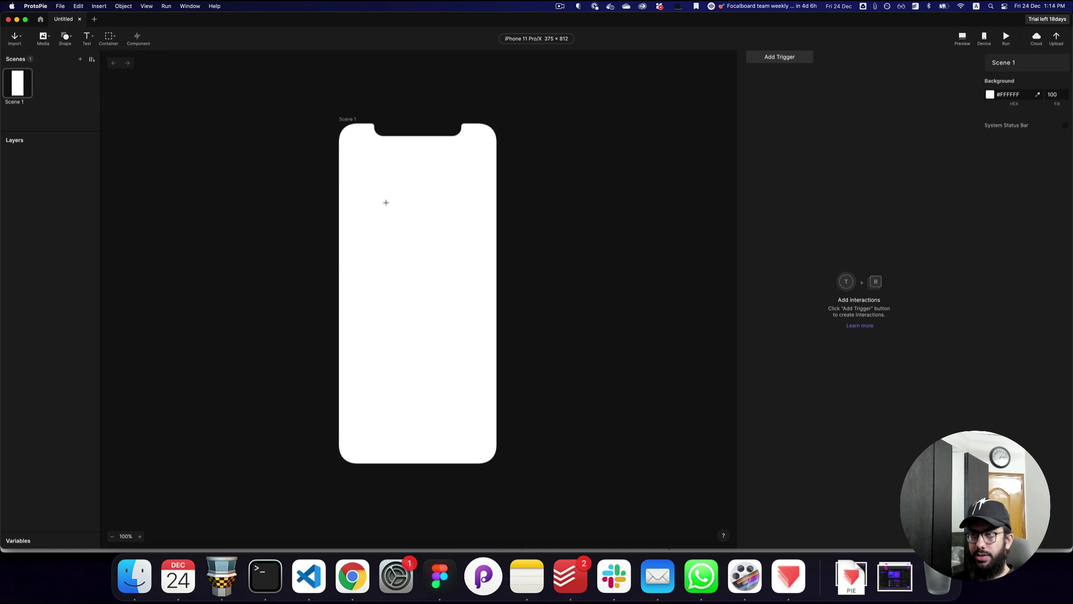
pyautogui.moveTo(362, 200); pyautogui.dragTo(467, 222)
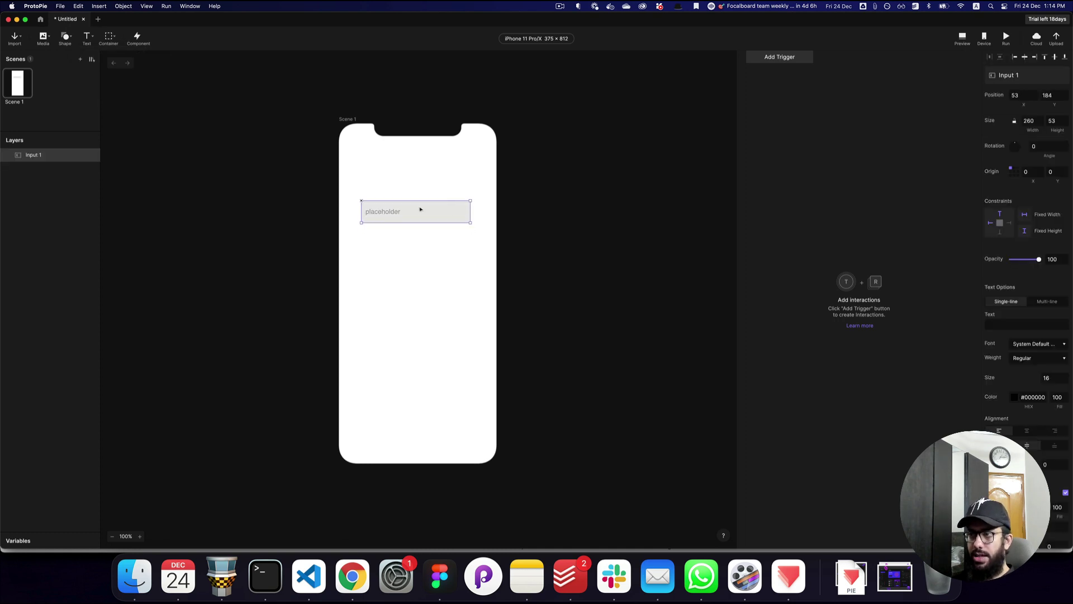
# Step: Preview the scene and test the input field by entering "asdasdsada" and clearing the text again
pyautogui.click(962, 37)
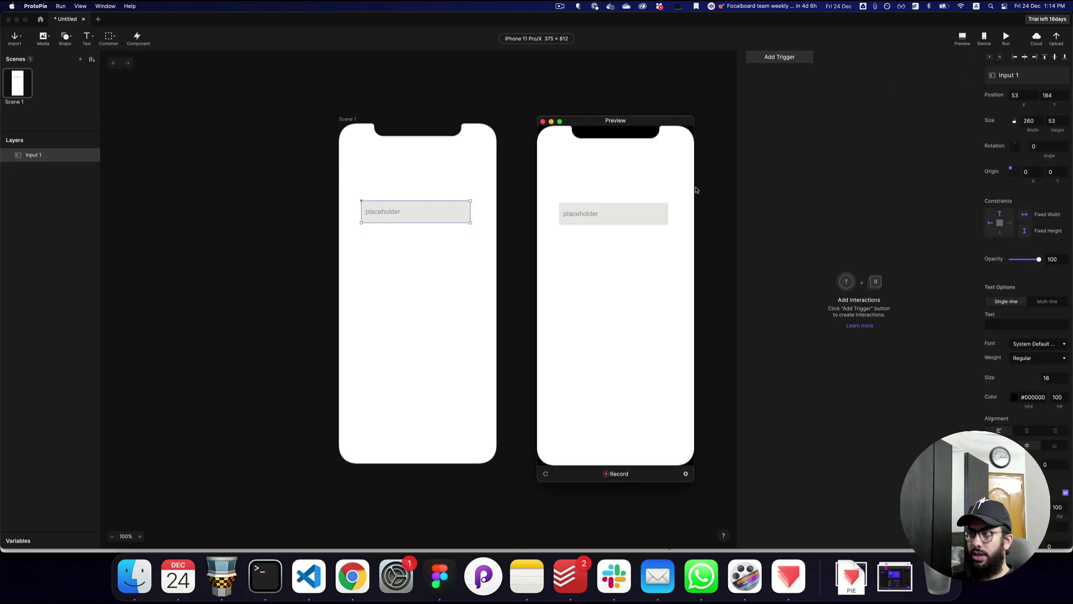
pyautogui.click(605, 213)
pyautogui.write('asdasdsada')
pyautogui.press('super+x')
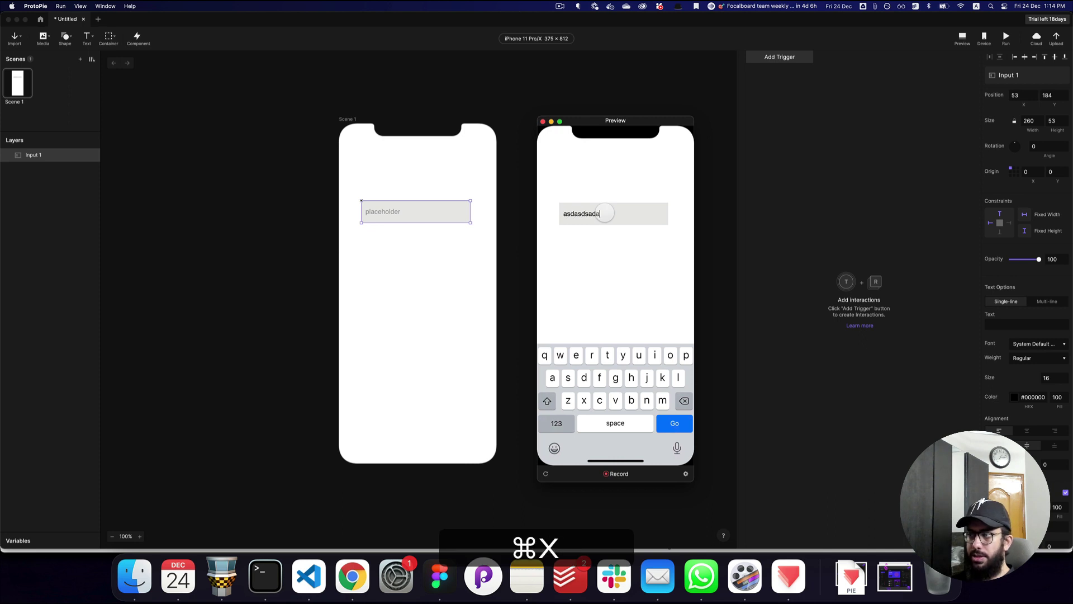
pyautogui.press('BackSpace')
pyautogui.press('BackSpace')
pyautogui.press('BackSpace')
pyautogui.press('BackSpace')
pyautogui.press('BackSpace')
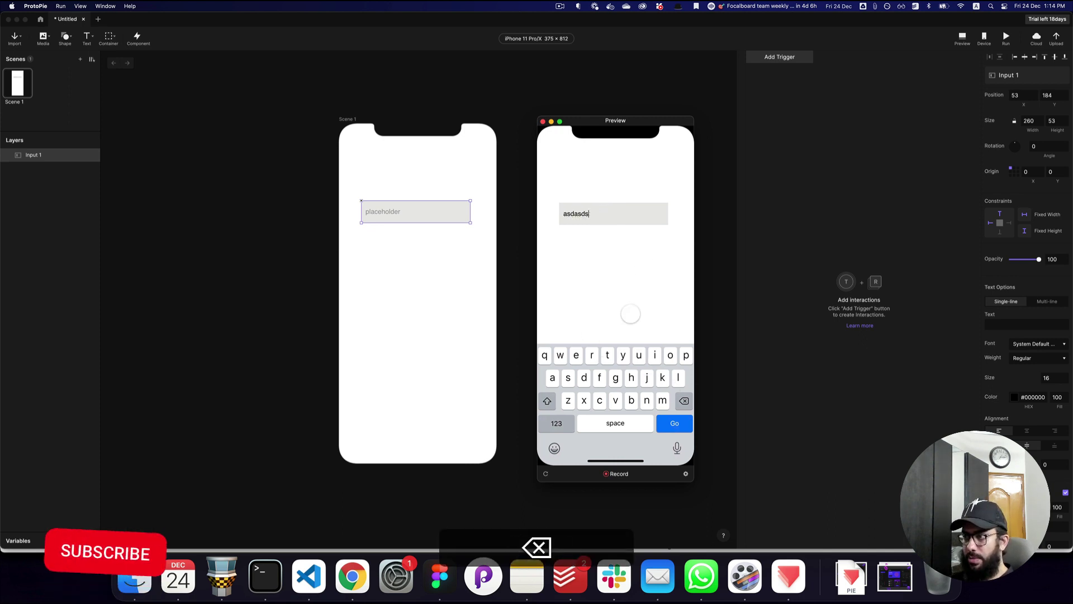
pyautogui.press('BackSpace')
pyautogui.press('BackSpace')
pyautogui.press('BackSpace')
pyautogui.press('BackSpace')
pyautogui.press('BackSpace')
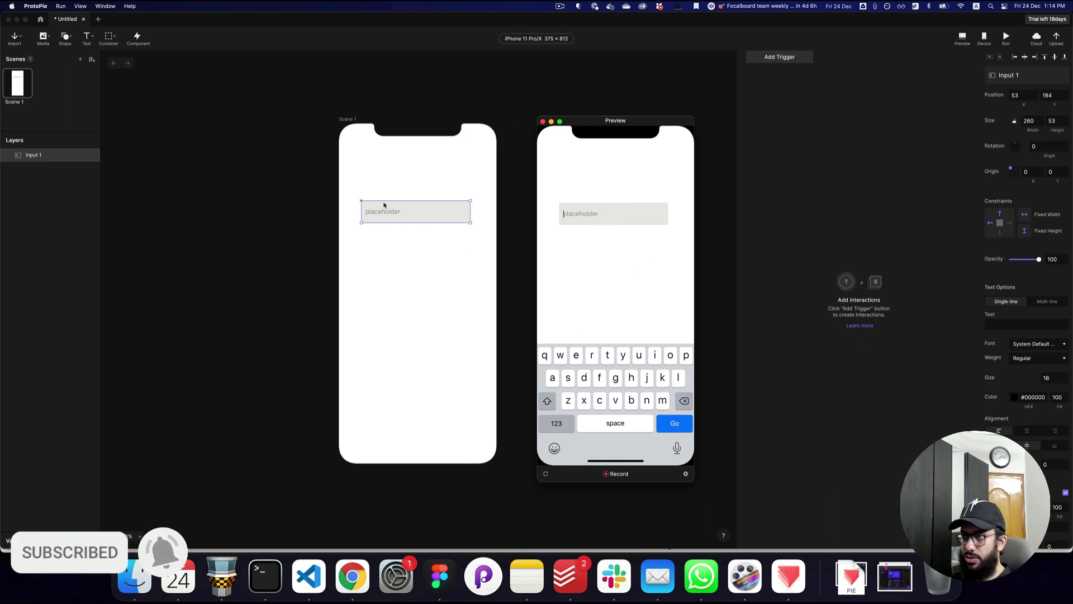
# Step: Return to the input field in the scene and examine its text options, font and alignment properties
pyautogui.click(419, 221)
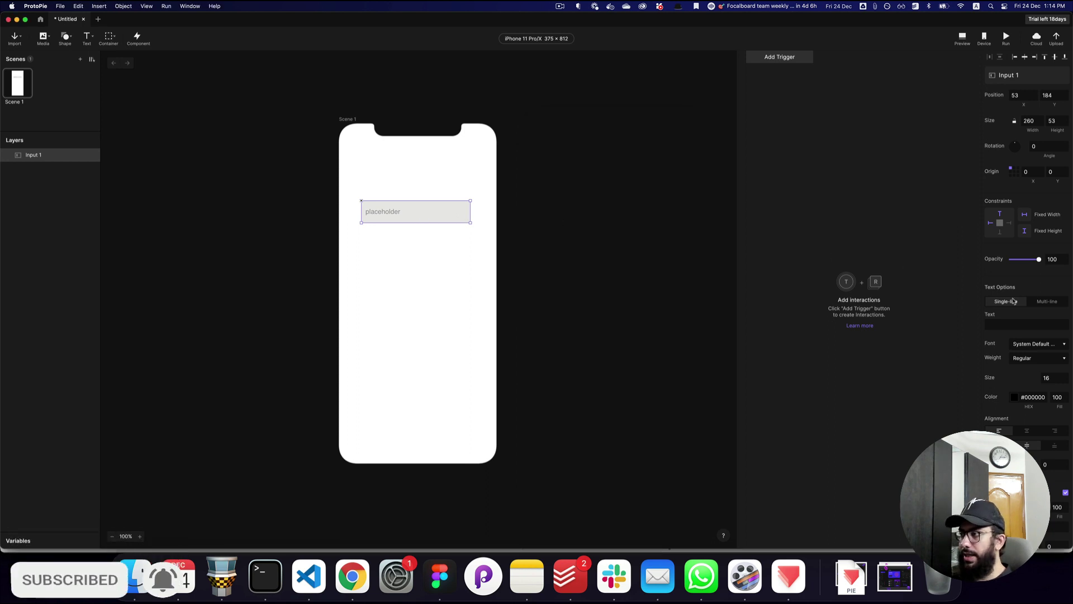
pyautogui.scroll(-1, 1031, 330)
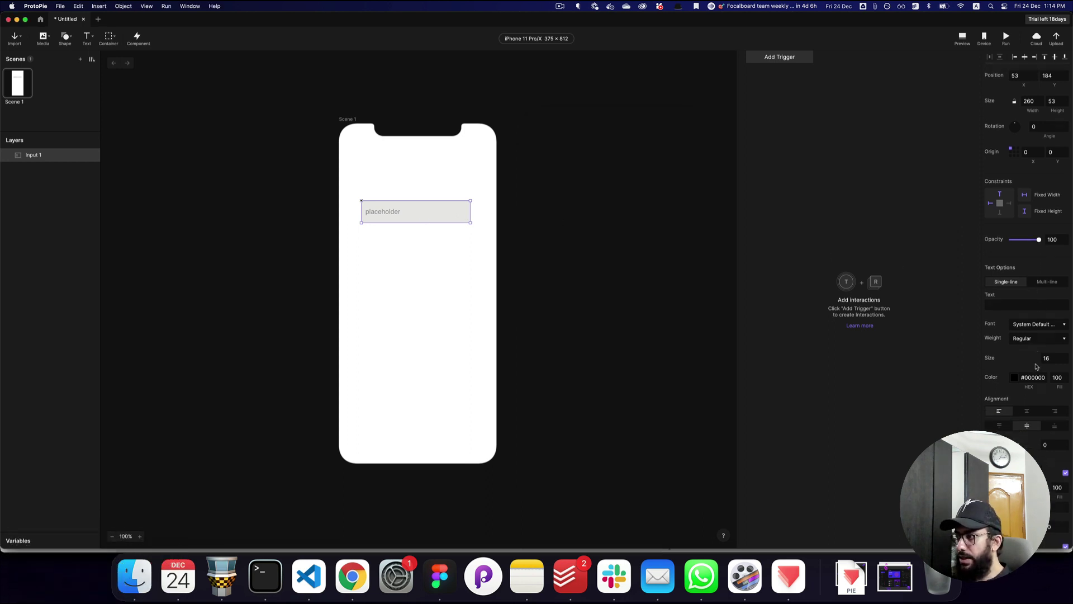
pyautogui.click(1031, 323)
pyautogui.scroll(-4, 1017, 329)
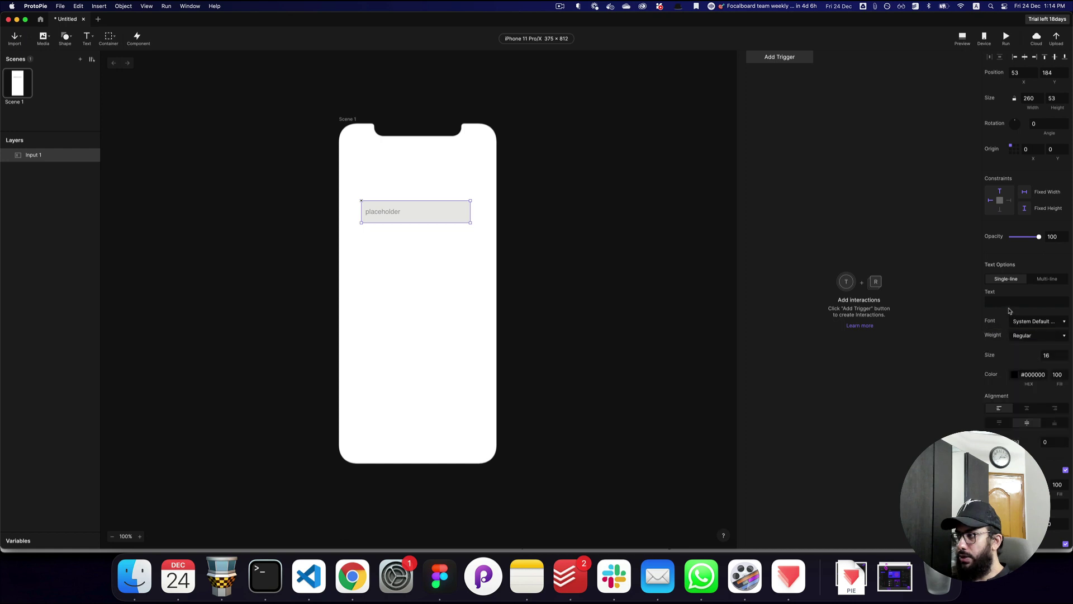
# Step: Set the input field's keyboard type to Number
pyautogui.scroll(-9, 1045, 394)
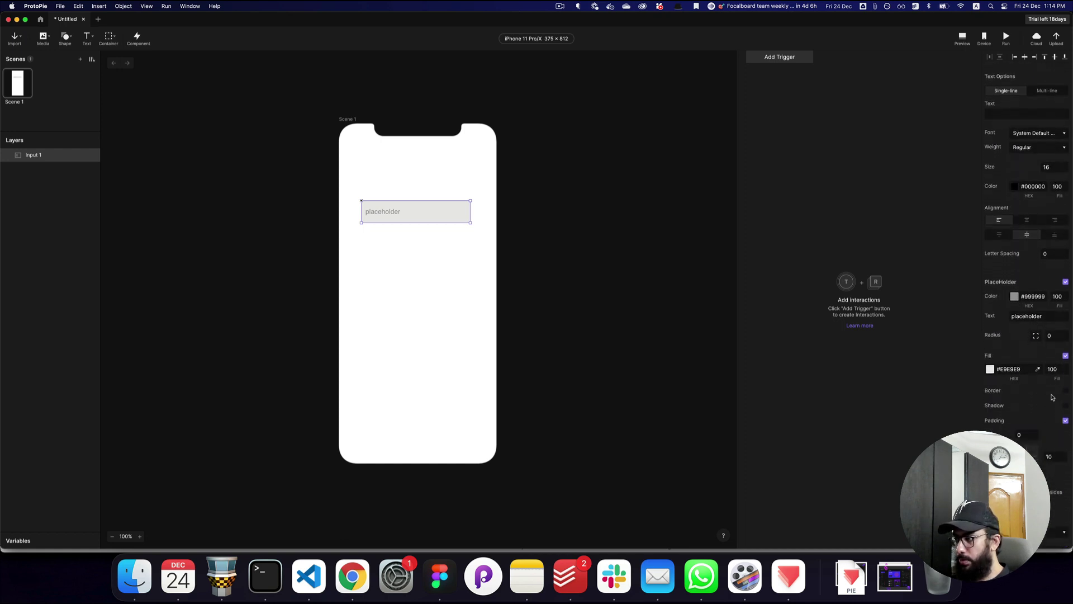
pyautogui.click(1031, 394)
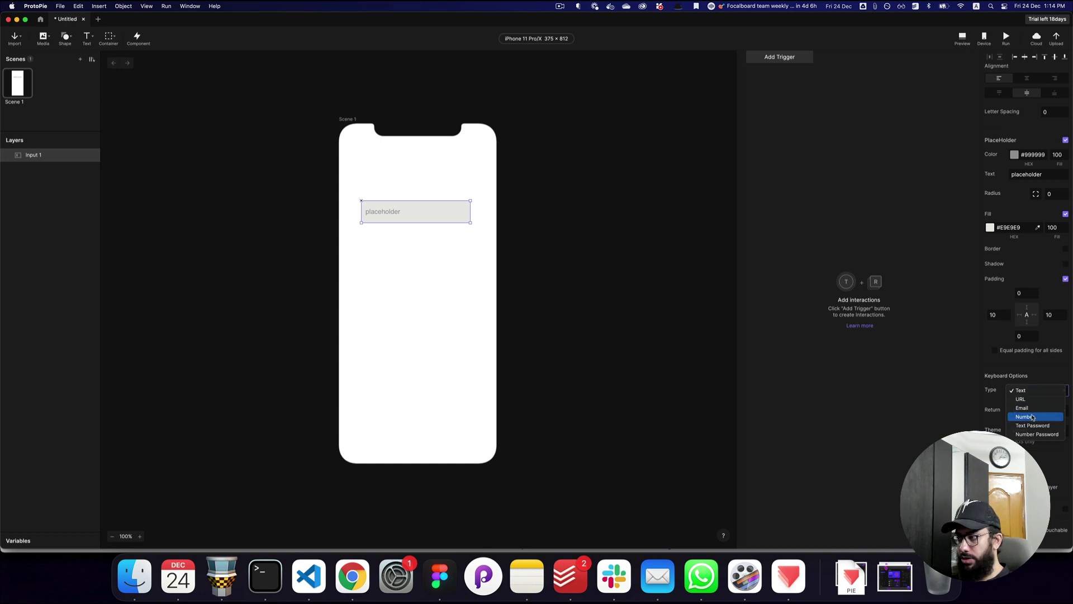
pyautogui.click(1033, 417)
pyautogui.click(1033, 393)
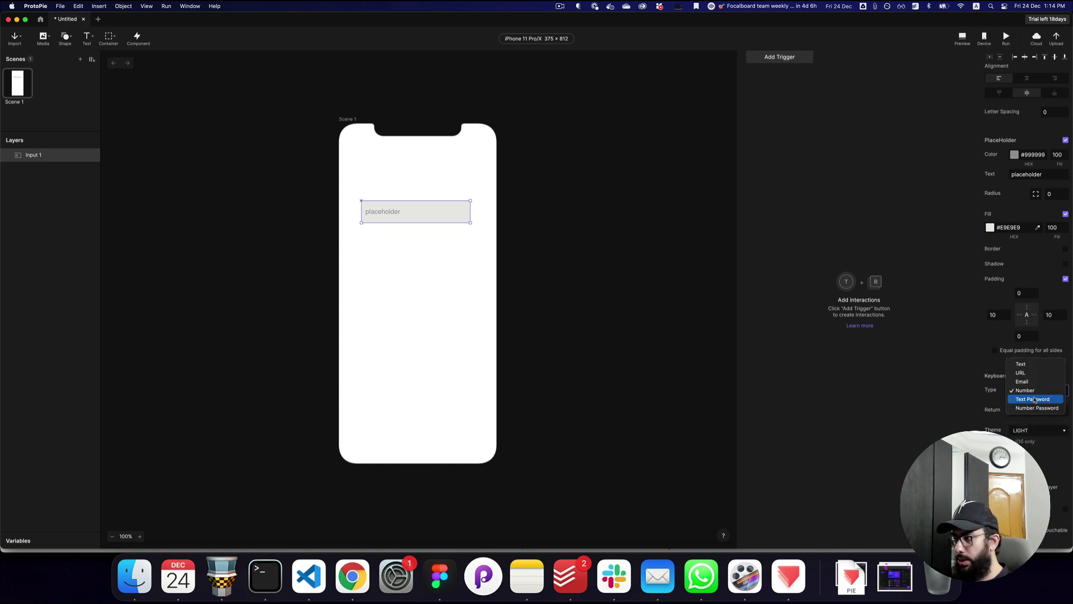
pyautogui.click(1029, 390)
# Step: Use Go as the input field's return key and set its keyboard theme to DARK
pyautogui.click(1027, 411)
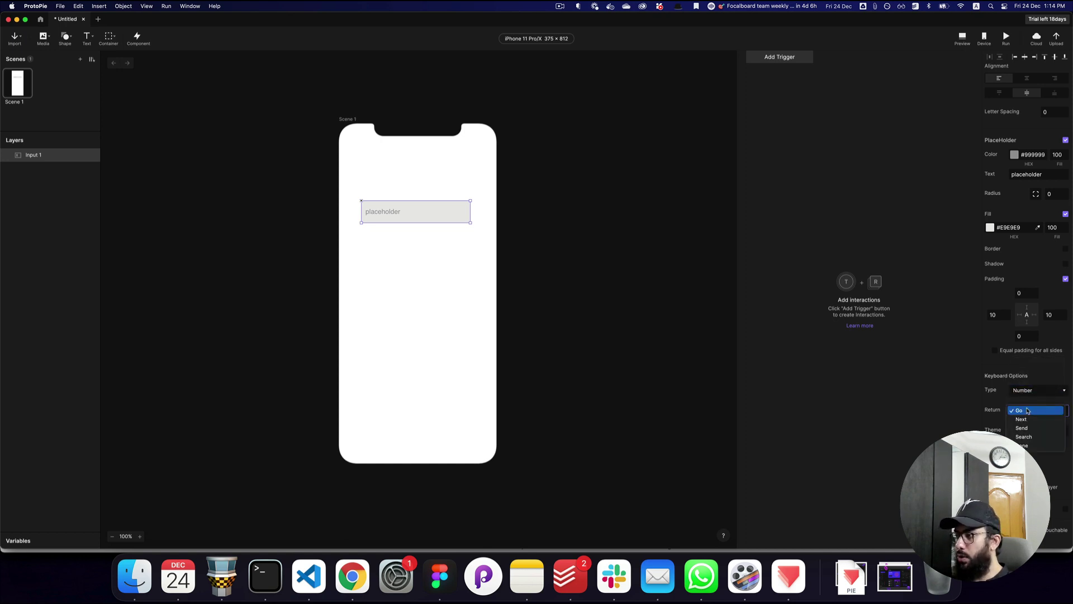
pyautogui.click(1028, 410)
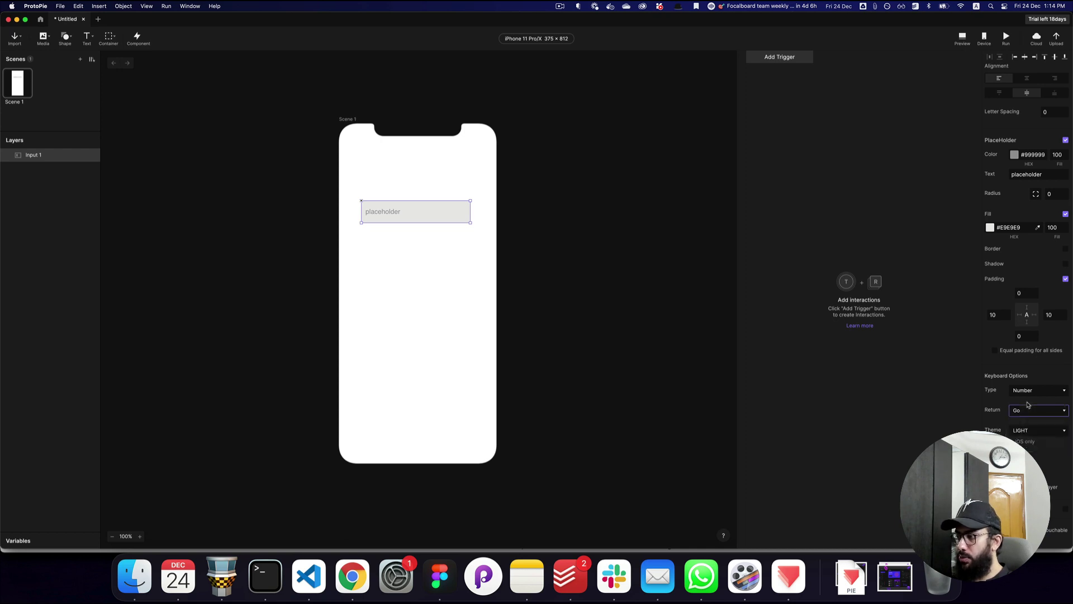
pyautogui.click(1029, 410)
pyautogui.click(1031, 401)
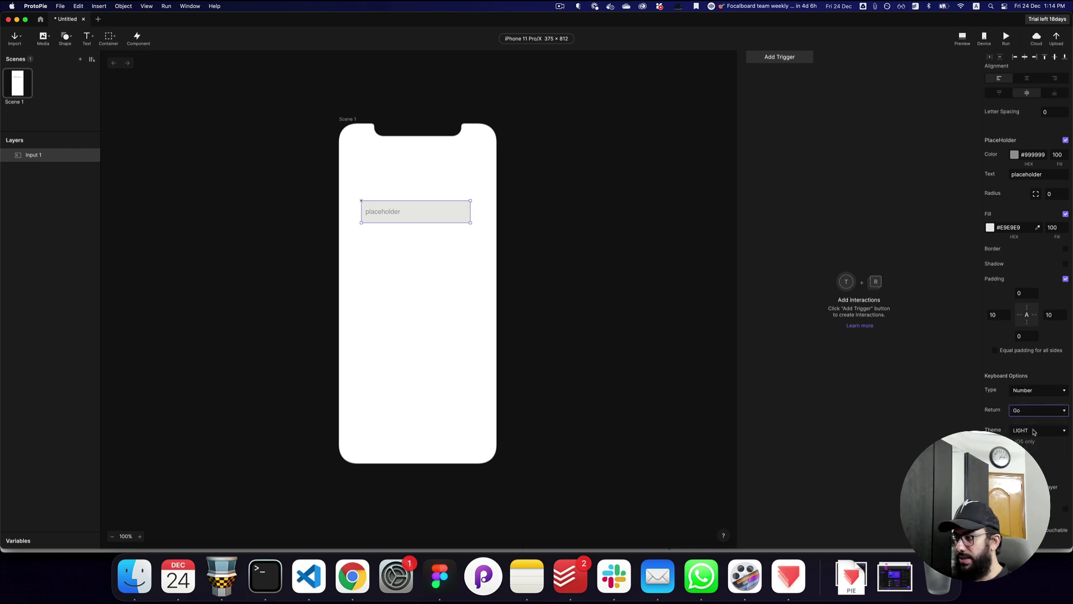
pyautogui.click(1032, 430)
pyautogui.click(1032, 439)
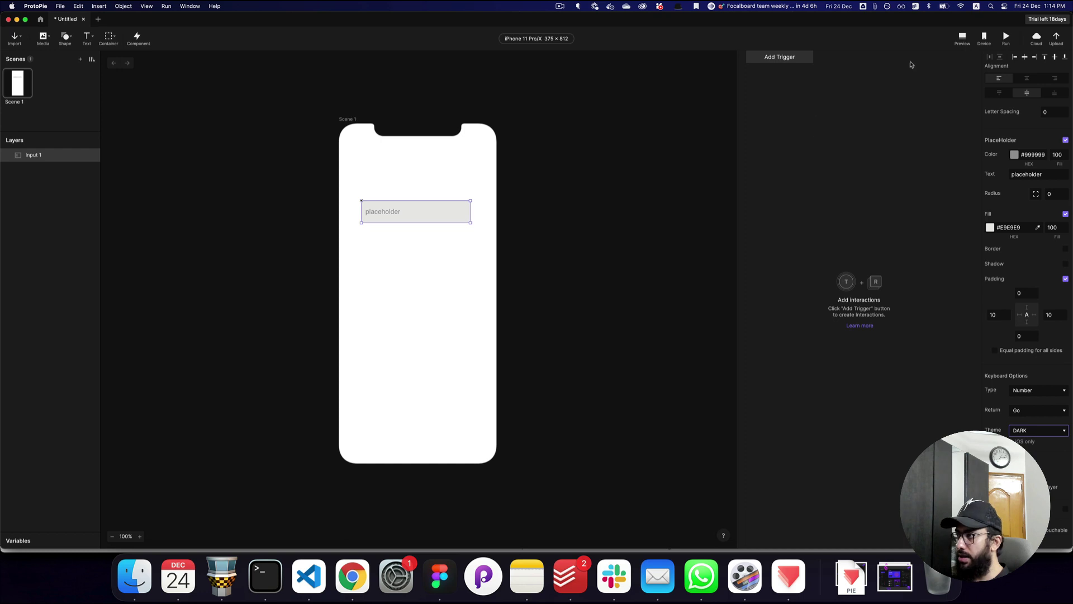
# Step: Preview the scene and test the input field by entering "sadsadsadasd" and erasing its last character, then close the preview
pyautogui.press('super+p')
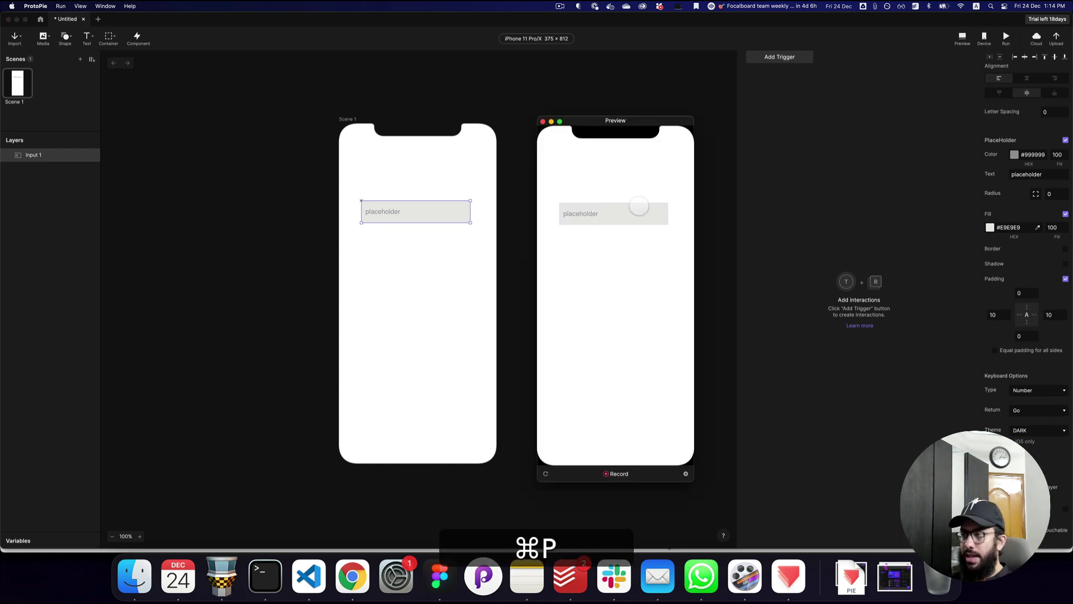
pyautogui.click(582, 220)
pyautogui.write('sadsadsadasd')
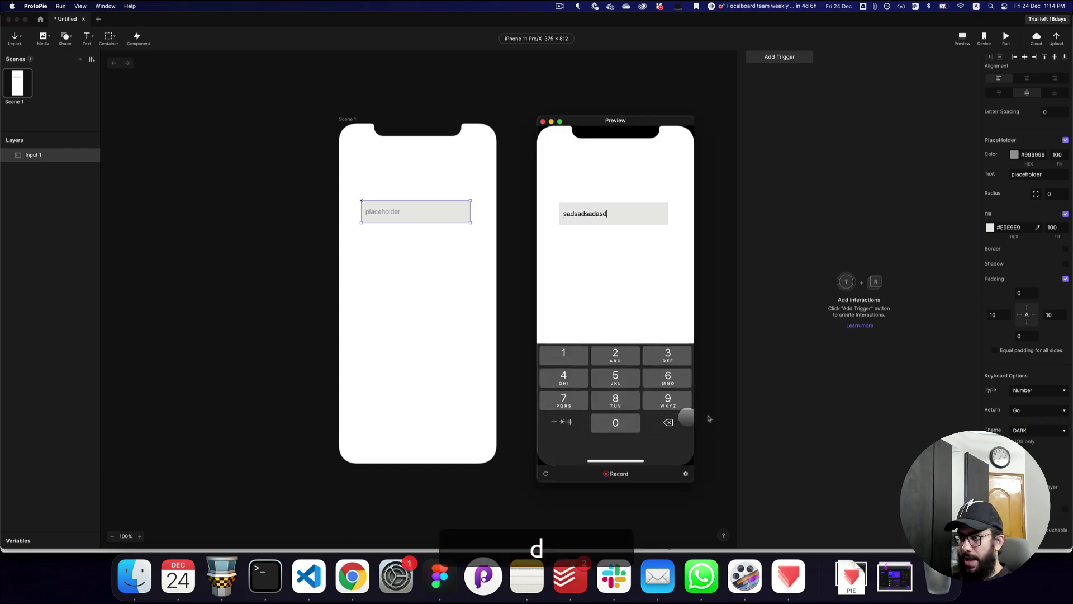
pyautogui.press('Return')
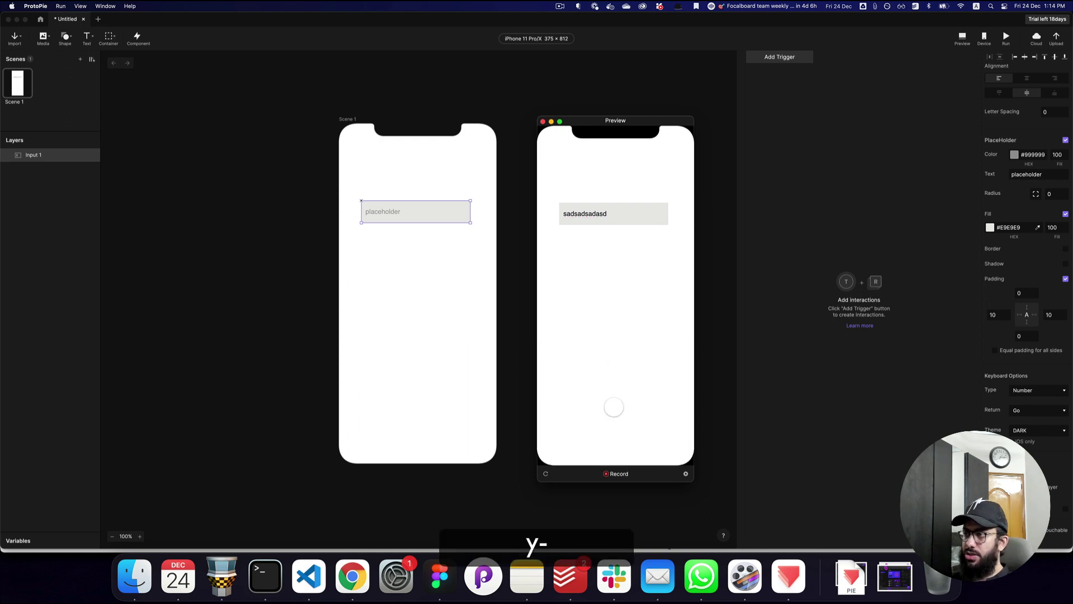
pyautogui.click(604, 213)
pyautogui.press('BackSpace')
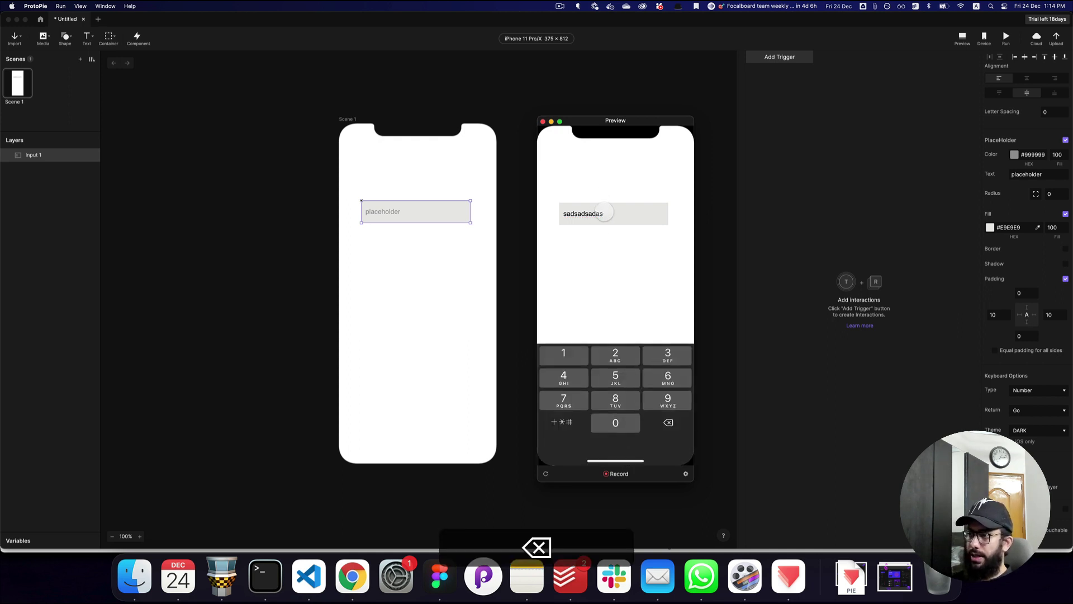
pyautogui.press('Return')
pyautogui.click(543, 122)
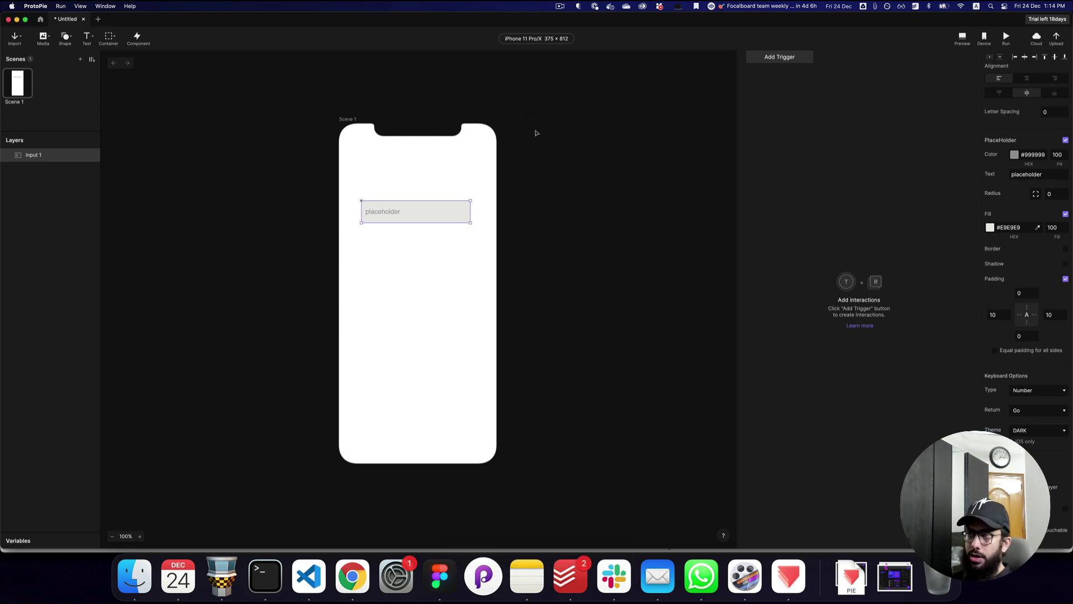
# Step: Delete the input field from the scene
pyautogui.click(419, 228)
pyautogui.click(421, 218)
pyautogui.press('BackSpace')
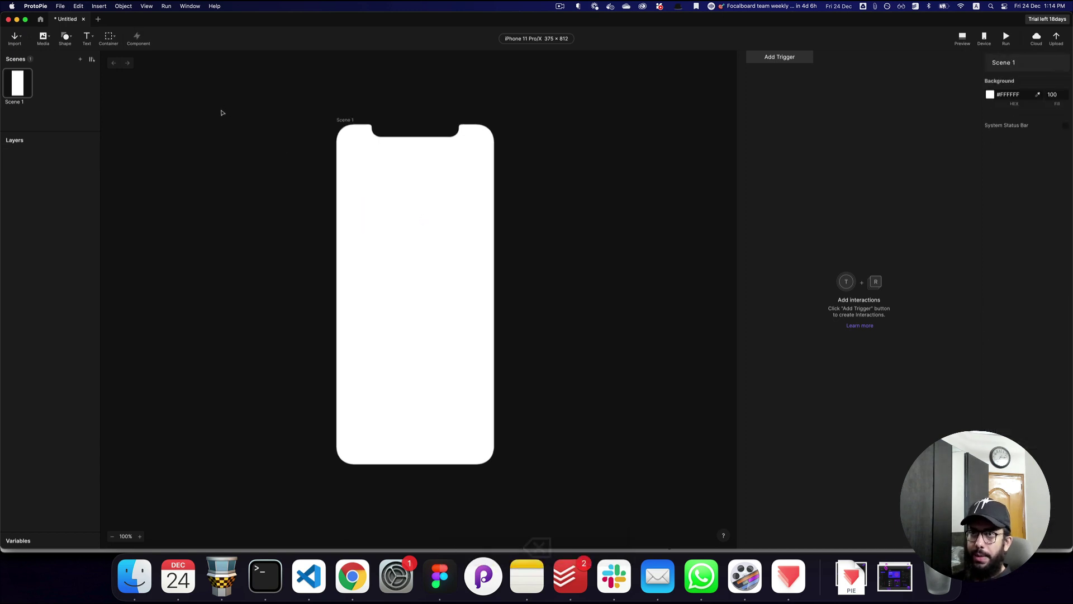
# Step: Draw a plain container about 342 × 479 in the phone scene and undo it
pyautogui.click(114, 38)
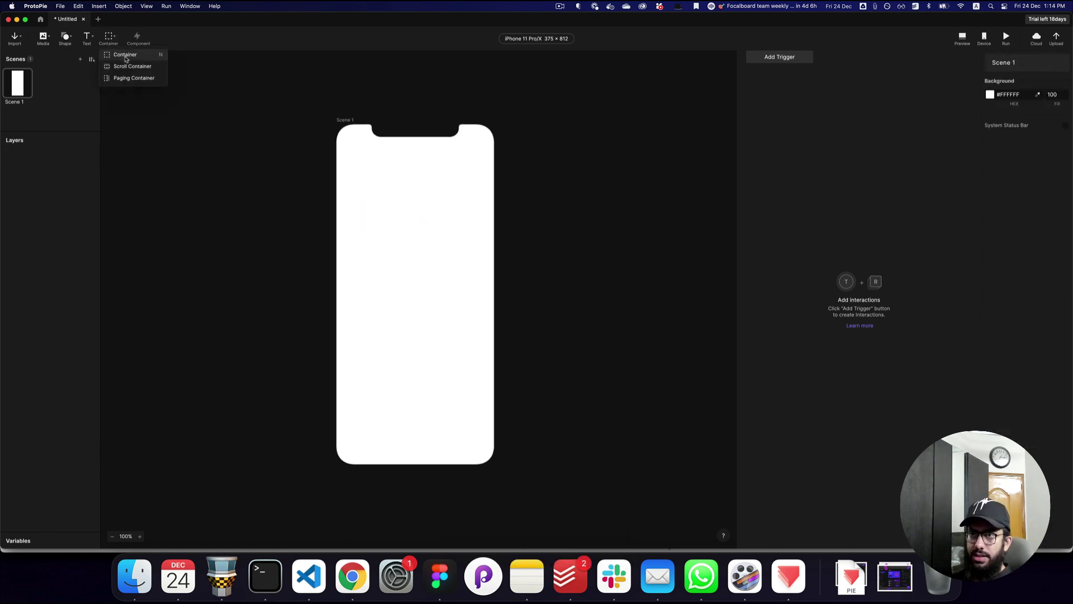
pyautogui.press('n')
pyautogui.moveTo(343, 174); pyautogui.dragTo(487, 374)
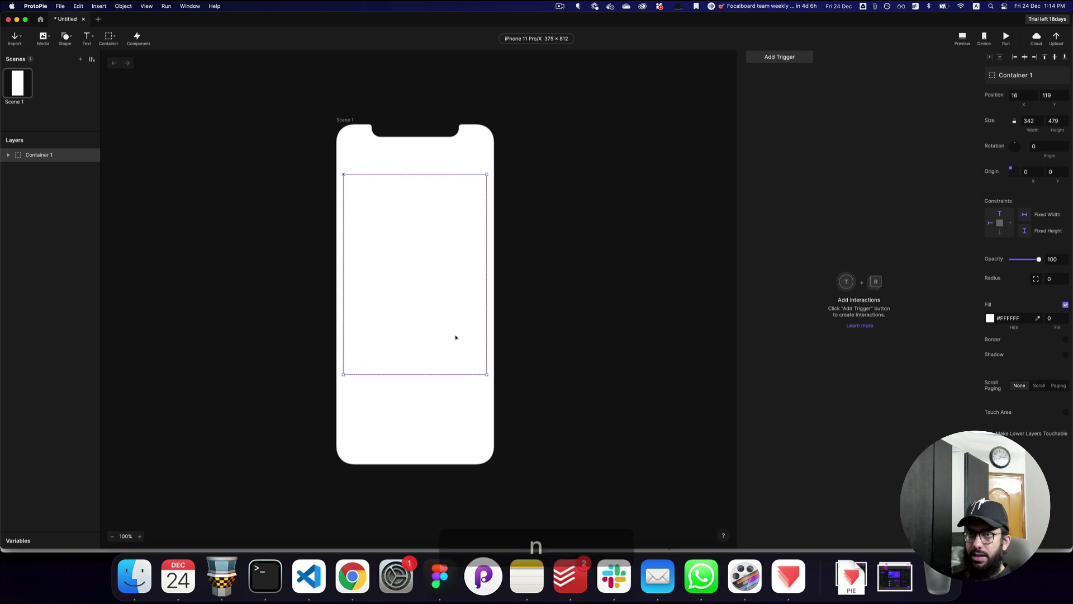
pyautogui.press('super+z')
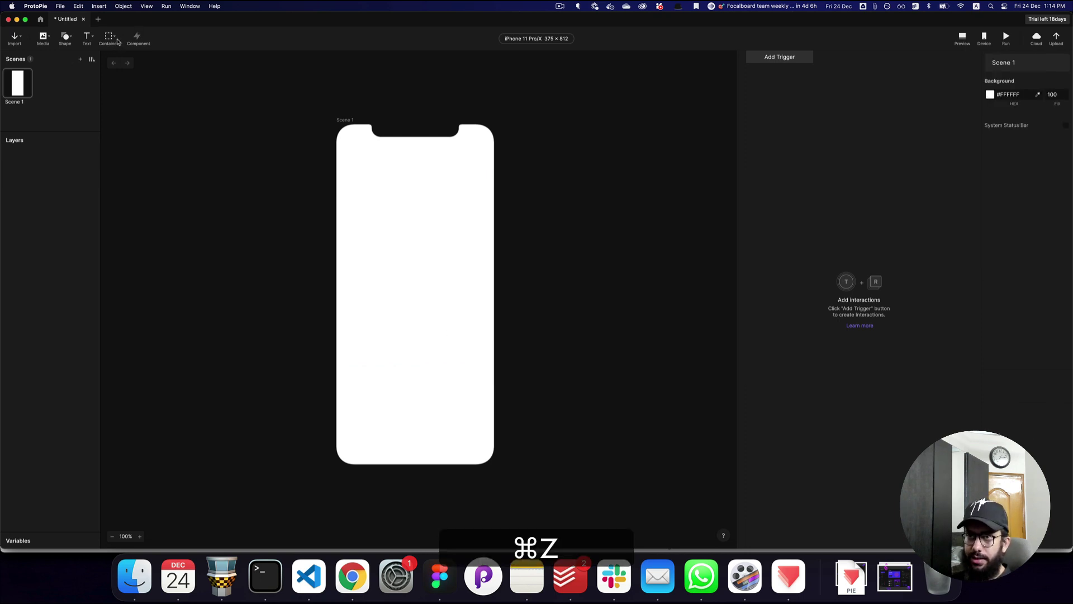
# Step: Draw a scroll container about 285 × 130 in the upper part of the phone scene
pyautogui.click(109, 38)
pyautogui.click(131, 67)
pyautogui.moveTo(355, 197); pyautogui.dragTo(476, 253)
# Step: Add two vertically stacked rectangles of about 117 × 119 and nest both in the scroll container
pyautogui.press('r')
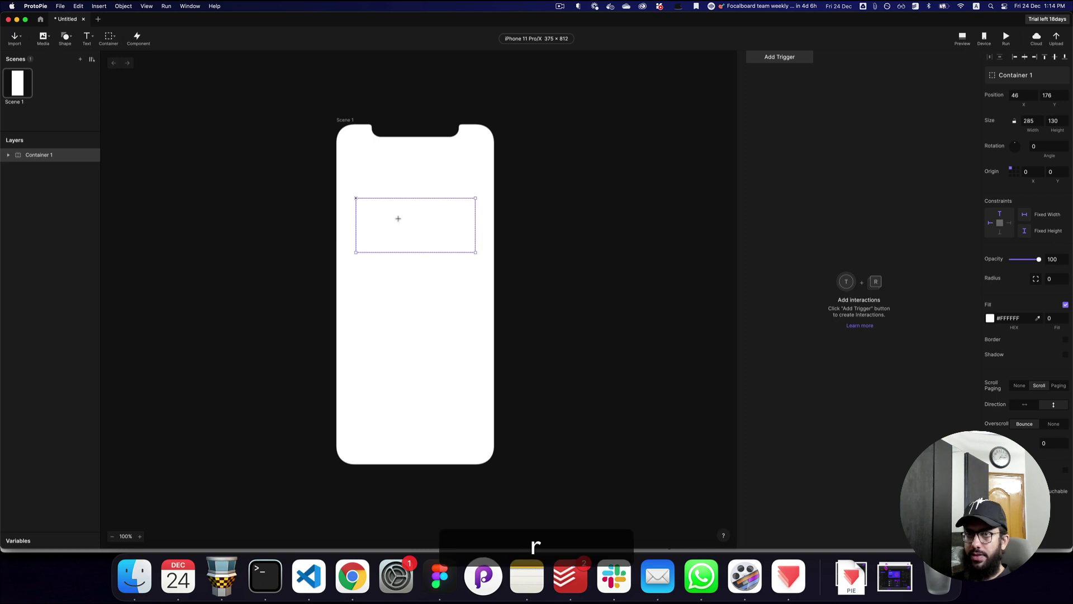
pyautogui.moveTo(384, 214); pyautogui.dragTo(414, 302)
pyautogui.press('v')
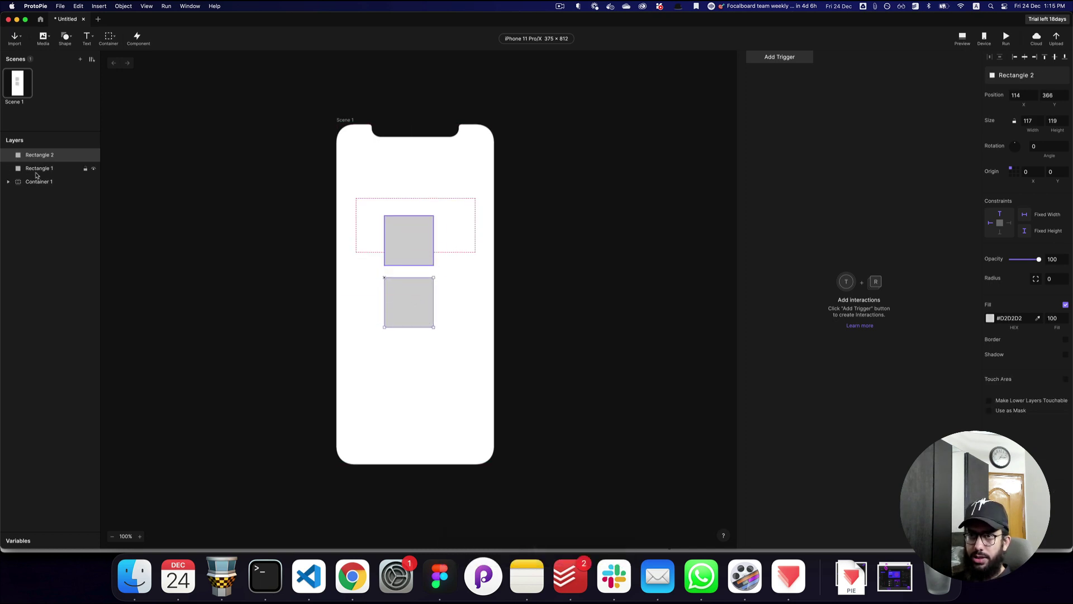
pyautogui.keyDown('shift'); pyautogui.click(37, 169); pyautogui.keyUp('shift')
pyautogui.moveTo(34, 179); pyautogui.dragTo(35, 181)
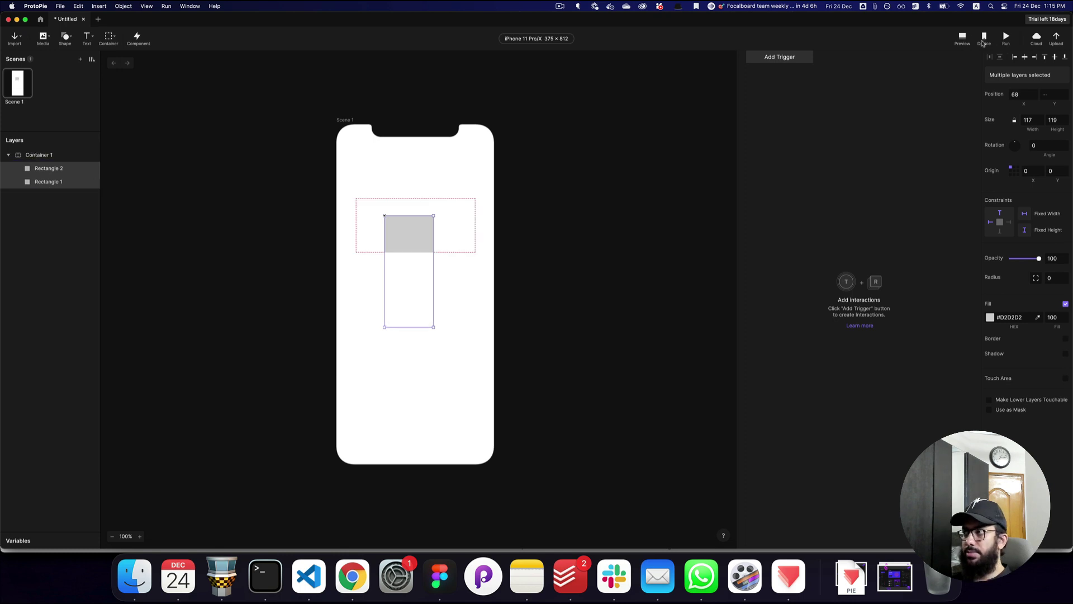
# Step: Preview the scene, test vertical scrolling of the rectangles in the scroll container, and close the preview
pyautogui.click(962, 38)
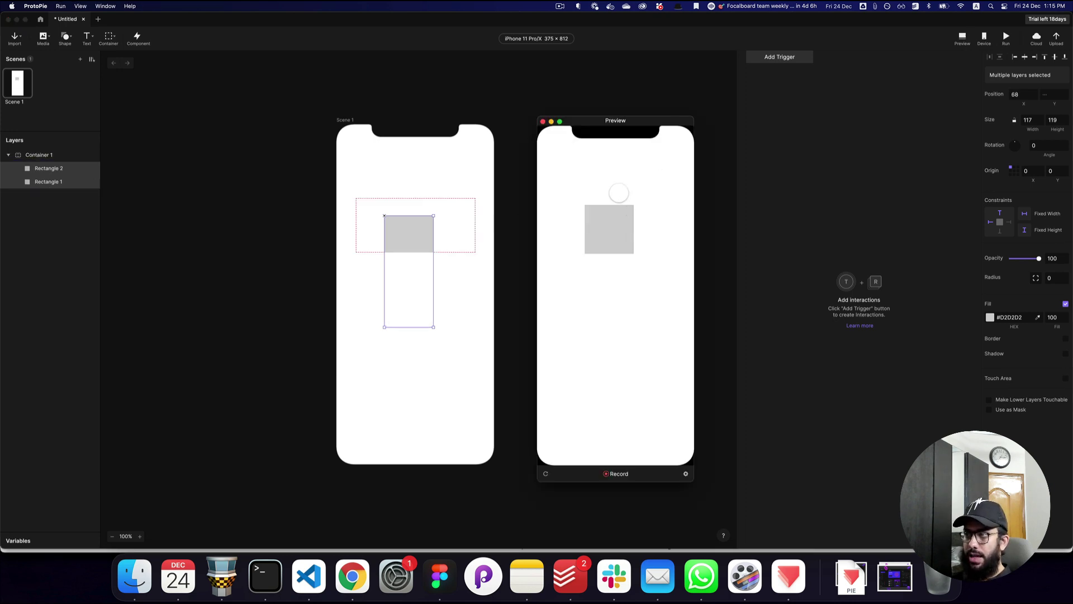
pyautogui.scroll(-3, 613, 259)
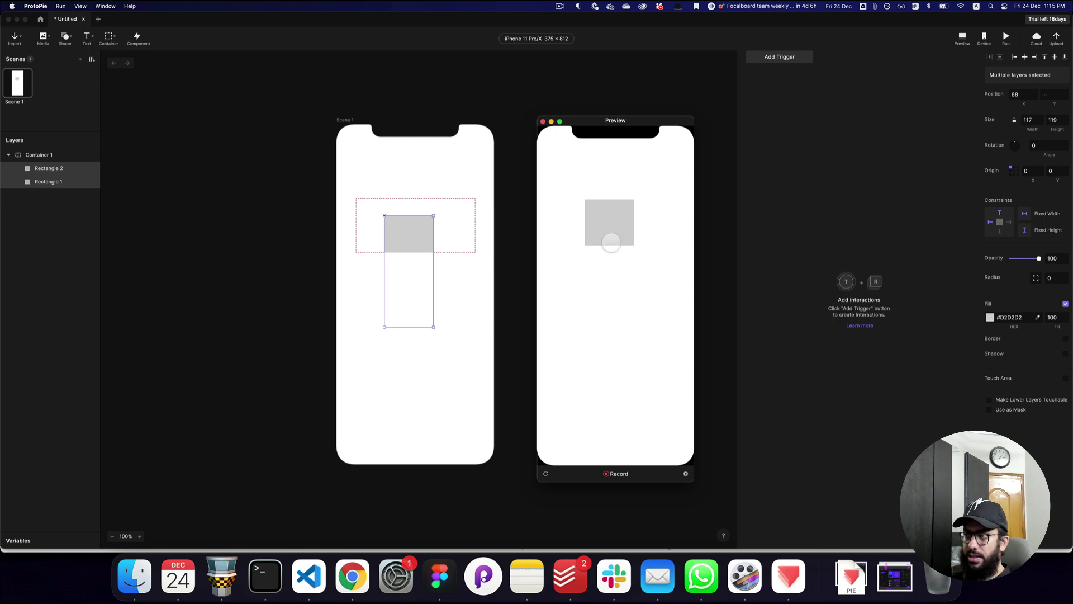
pyautogui.click(543, 121)
# Step: Delete the scroll container together with its two rectangles
pyautogui.click(348, 182)
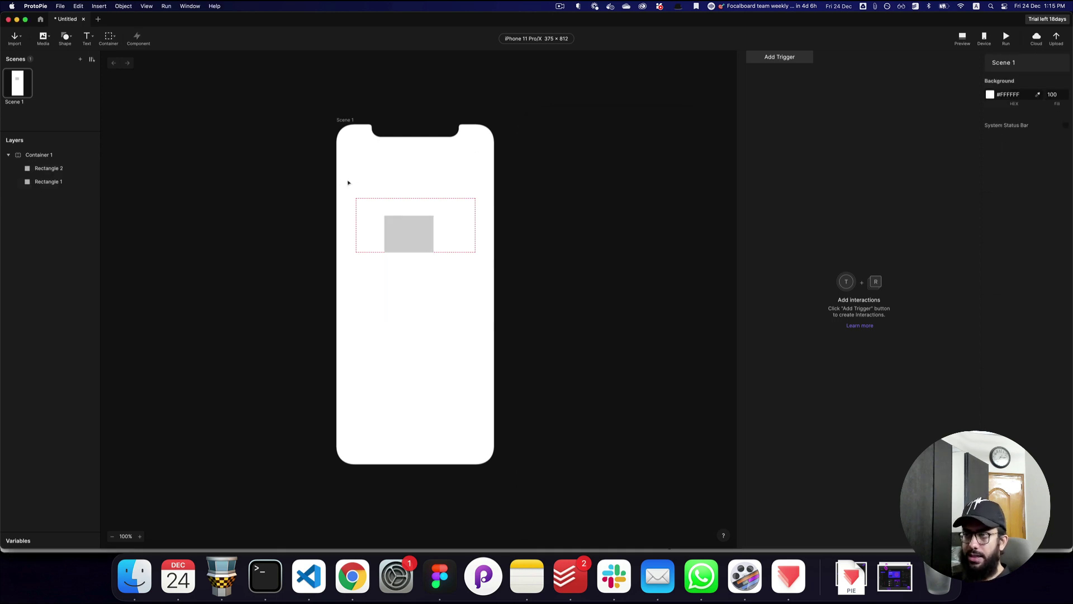
pyautogui.moveTo(348, 182); pyautogui.dragTo(503, 287)
pyautogui.press('BackSpace')
# Step: Draw a full-width paging container about 375 × 578 across the phone scene
pyautogui.click(111, 37)
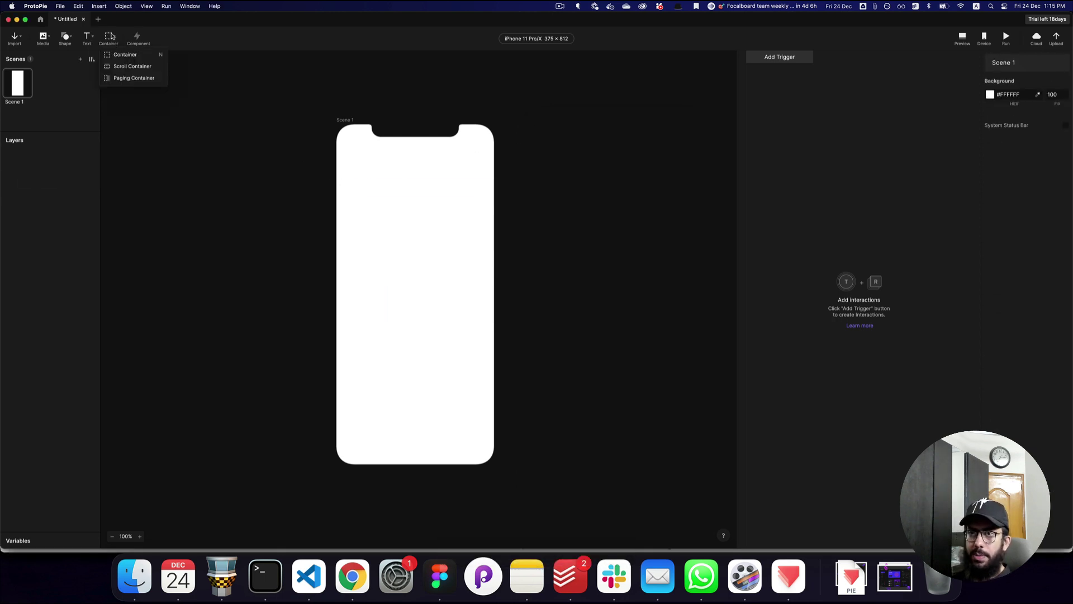
pyautogui.click(128, 78)
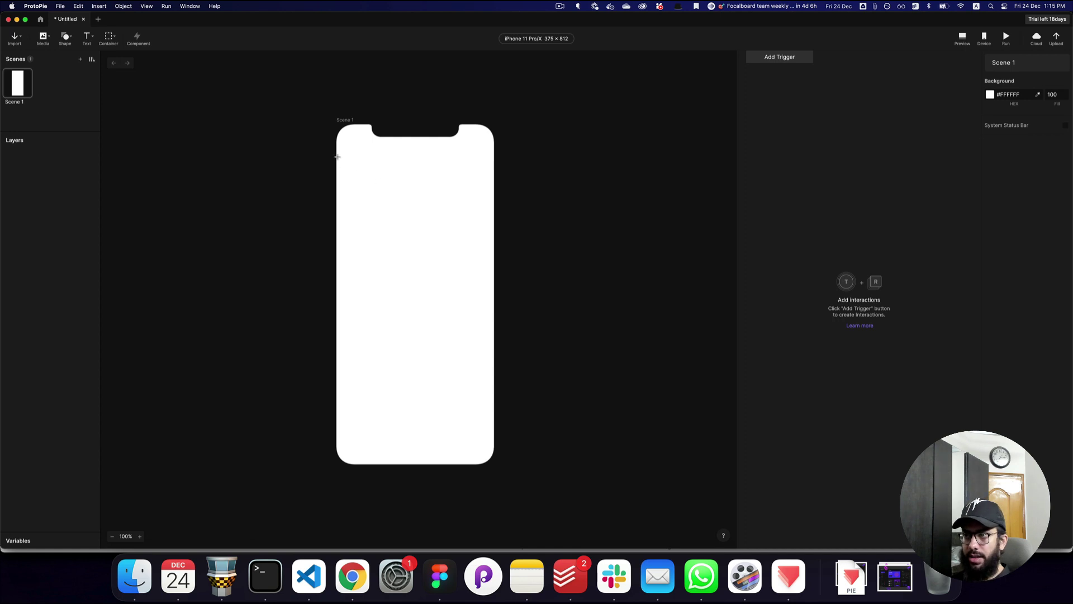
pyautogui.moveTo(337, 157)
pyautogui.mouseDown()
pyautogui.moveTo(467, 388)
pyautogui.moveTo(494, 399)
pyautogui.mouseUp()
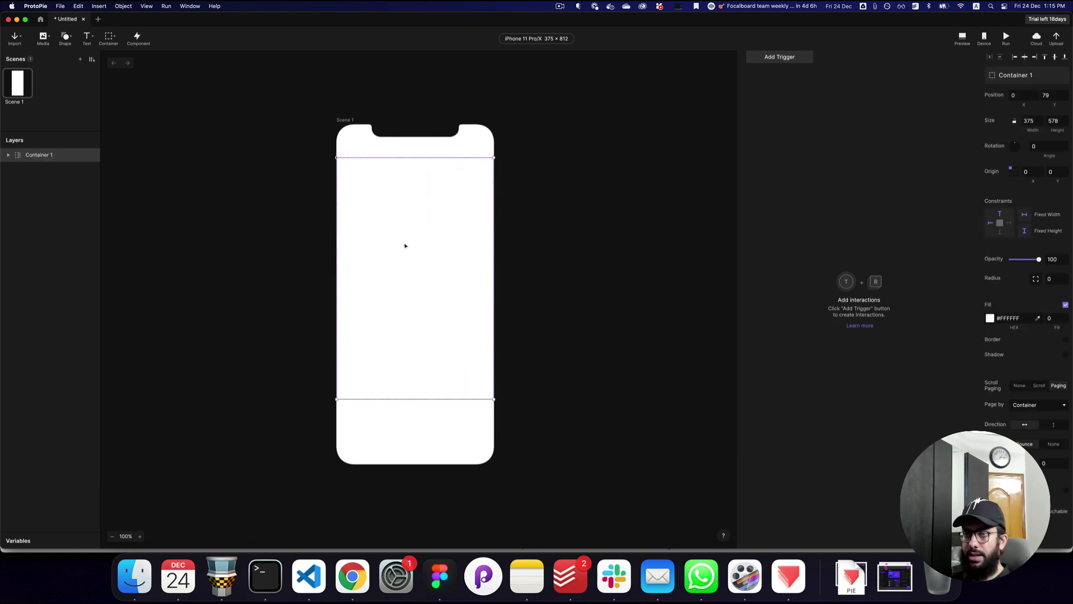
# Step: Draw a rectangle about 247 × 393 over the middle of the paging container
pyautogui.press('n')
pyautogui.moveTo(369, 177); pyautogui.dragTo(468, 376)
pyautogui.press('super+r')
pyautogui.moveTo(372, 201); pyautogui.dragTo(476, 367)
pyautogui.press('v')
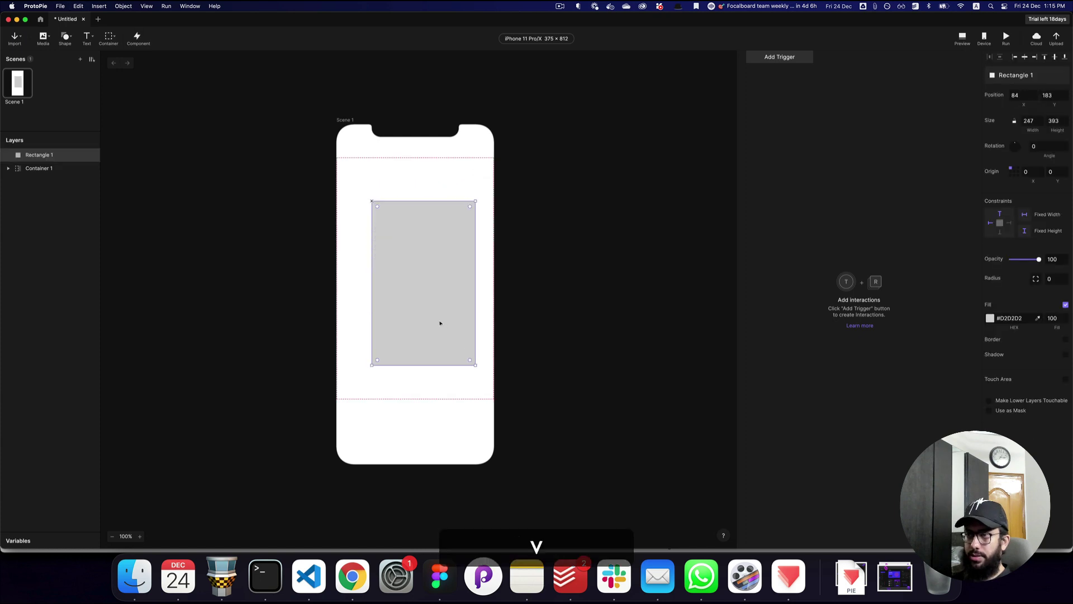
# Step: Place a copy of the rectangle beyond the phone's right edge and nest both rectangles in the paging container
pyautogui.moveTo(439, 321); pyautogui.dragTo(583, 303)
pyautogui.keyDown('shift'); pyautogui.click(39, 168); pyautogui.keyUp('shift')
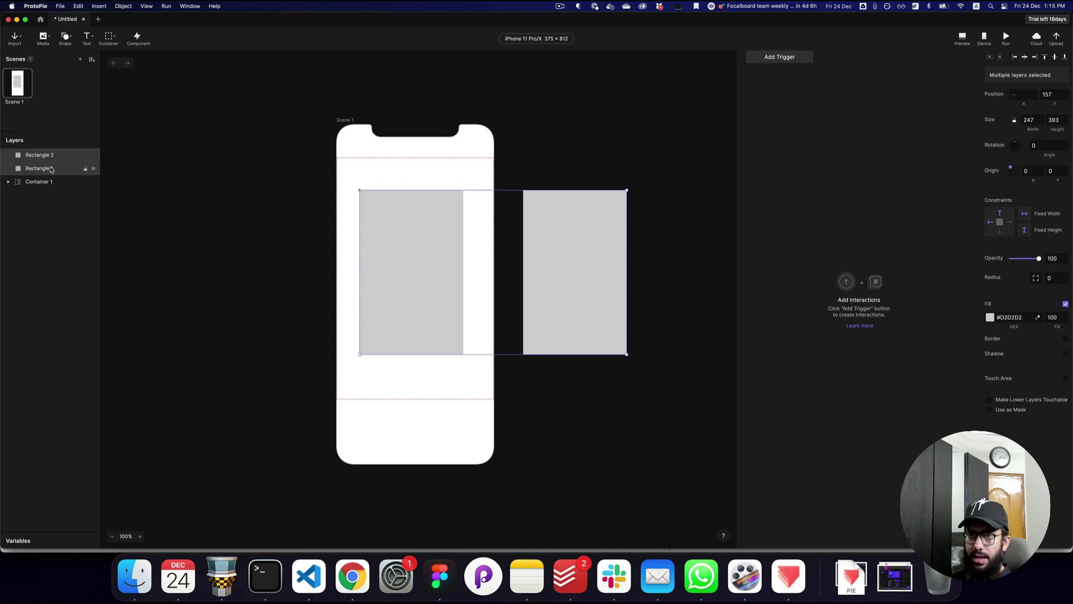
pyautogui.moveTo(39, 168); pyautogui.dragTo(54, 183)
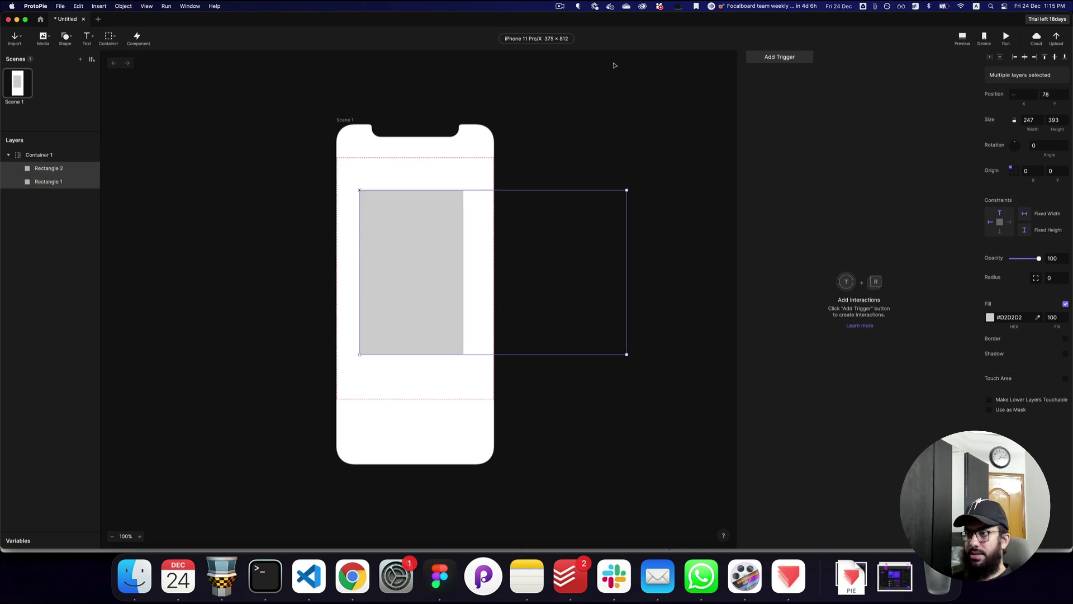
# Step: Preview the scene, test paging back and forth horizontally between the two rectangles, and close the preview
pyautogui.press('super+p')
pyautogui.hscroll(2, 613, 247)
pyautogui.hscroll(-3, 561, 246)
pyautogui.hscroll(3, 673, 251)
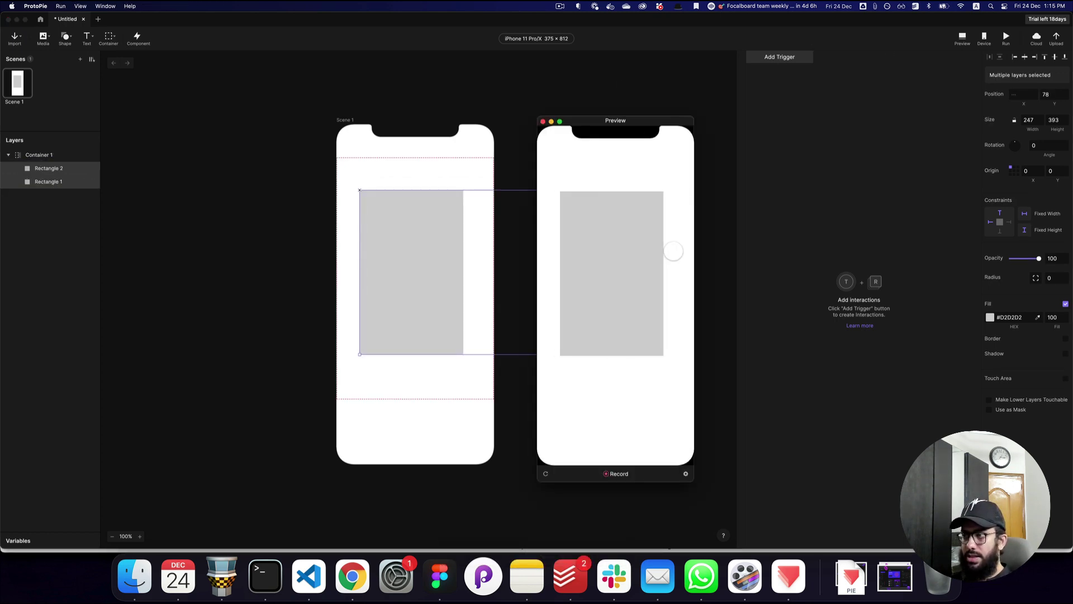
pyautogui.hscroll(-3, 551, 247)
pyautogui.hscroll(3, 657, 247)
pyautogui.hscroll(-3, 548, 247)
pyautogui.hscroll(3, 647, 252)
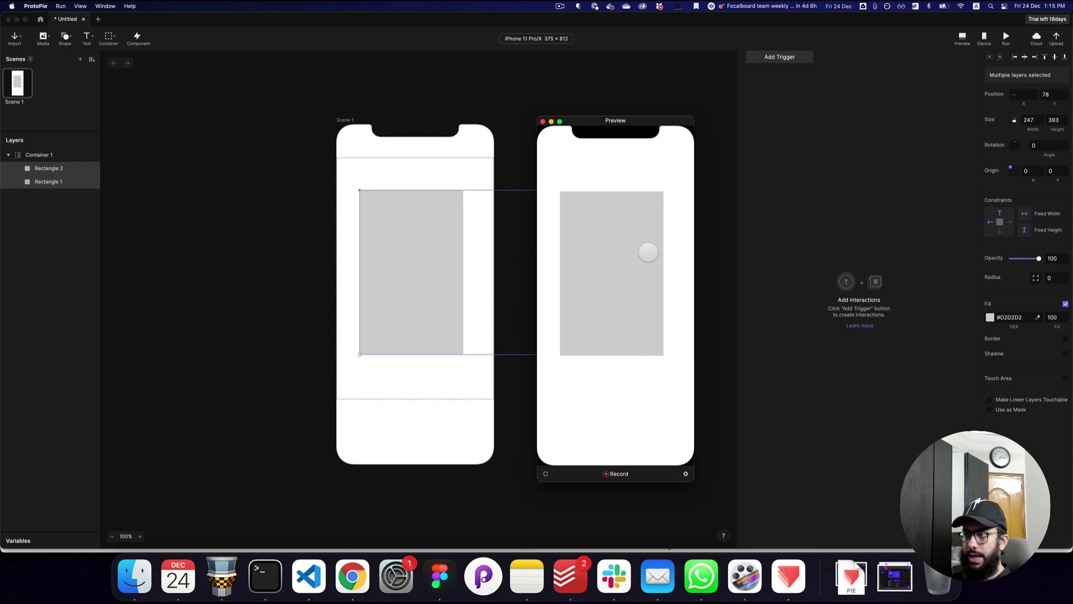
pyautogui.hscroll(-3, 648, 252)
pyautogui.hscroll(3, 630, 254)
pyautogui.hscroll(-3, 671, 246)
pyautogui.hscroll(3, 616, 252)
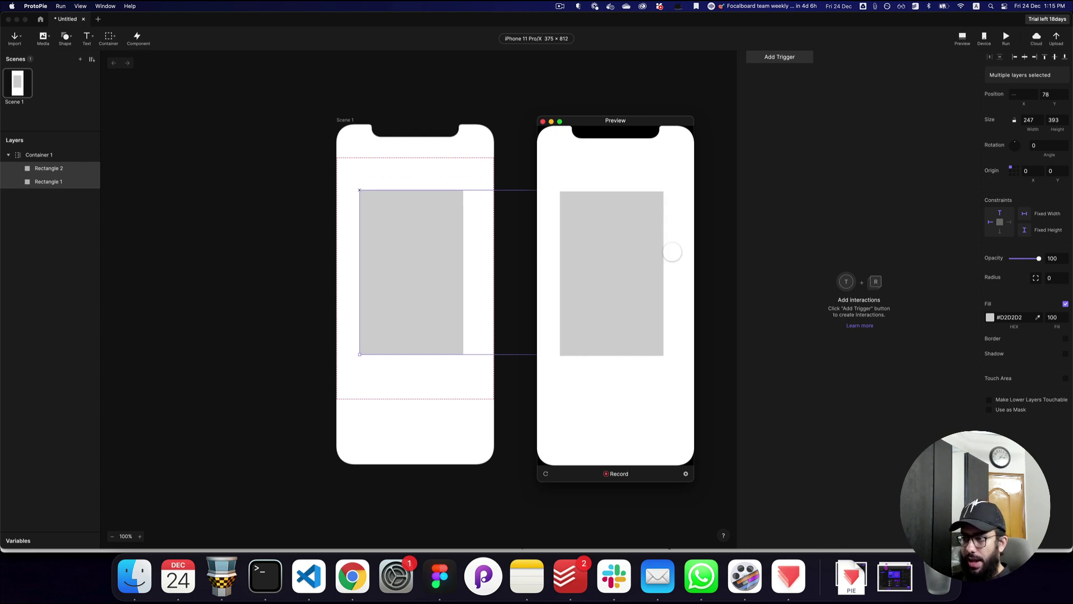
pyautogui.hscroll(-3, 672, 252)
pyautogui.hscroll(3, 594, 250)
pyautogui.hscroll(-3, 647, 264)
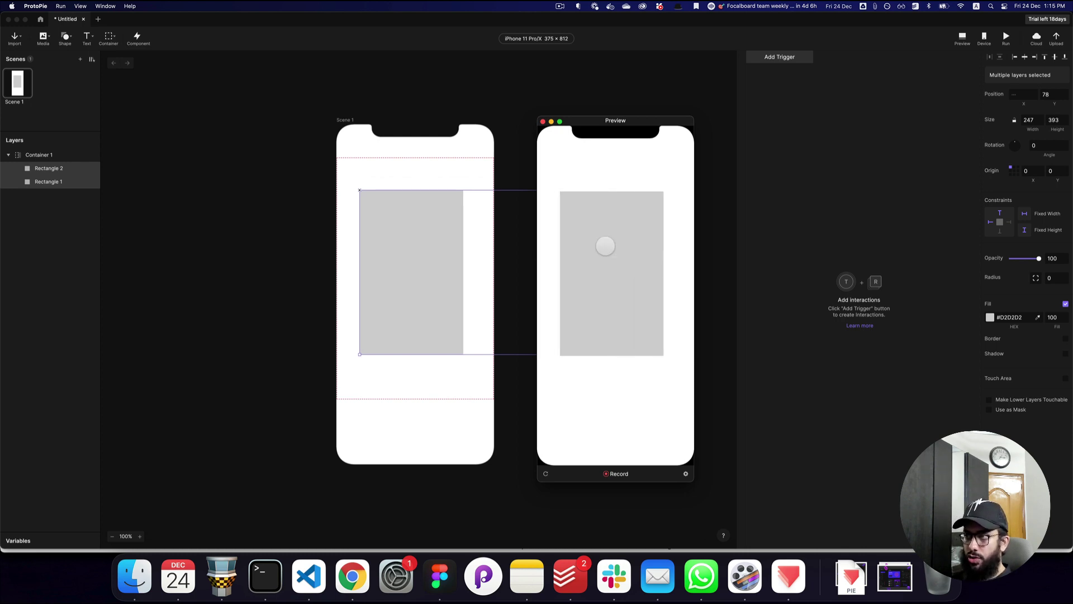
pyautogui.click(543, 121)
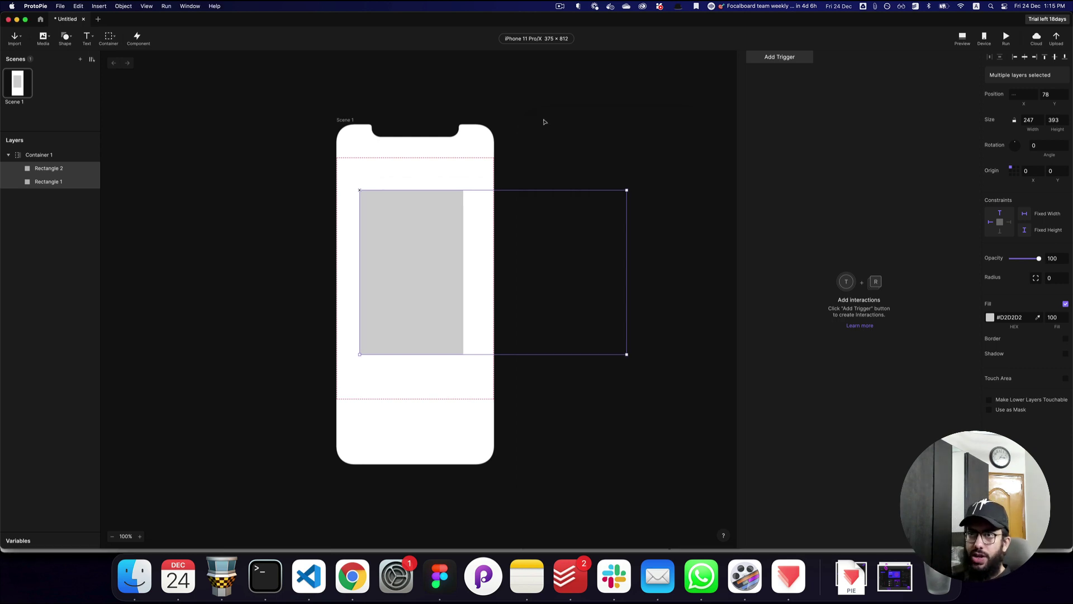
# Step: Delete the paging container together with its two rectangles
pyautogui.click(534, 128)
pyautogui.click(463, 195)
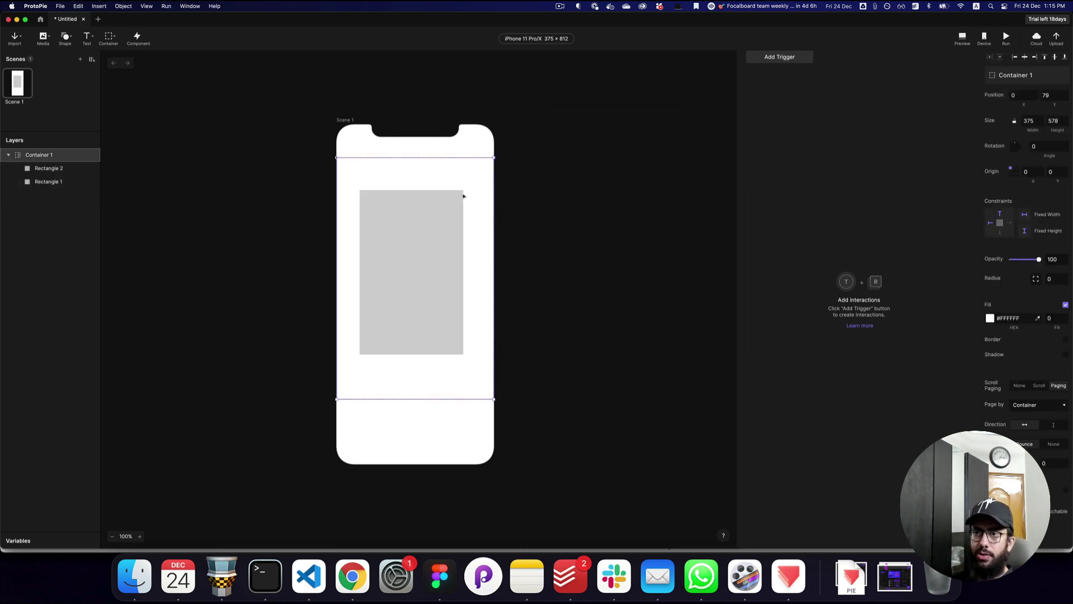
pyautogui.press('BackSpace')
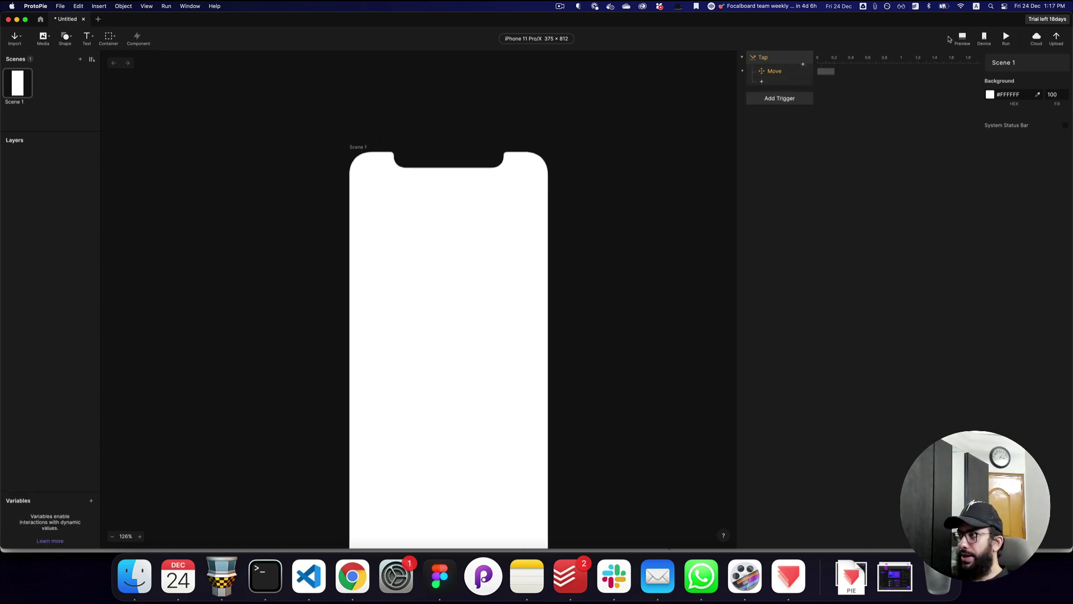
# Step: View the scene in the desktop preview, close it, and show the QR code for running the pie on a device
pyautogui.click(962, 37)
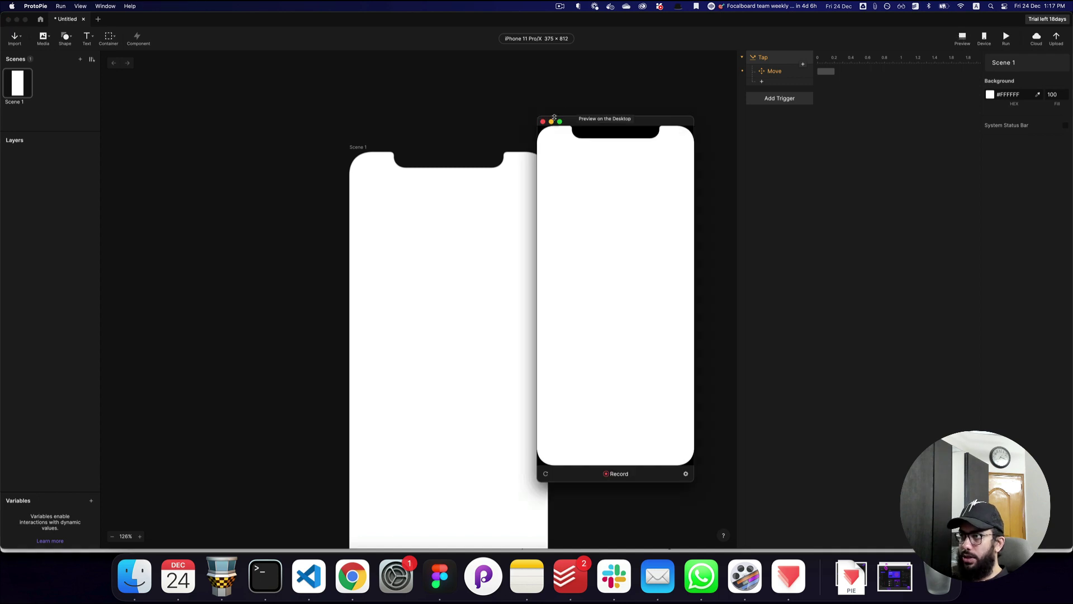
pyautogui.click(542, 121)
pyautogui.click(984, 35)
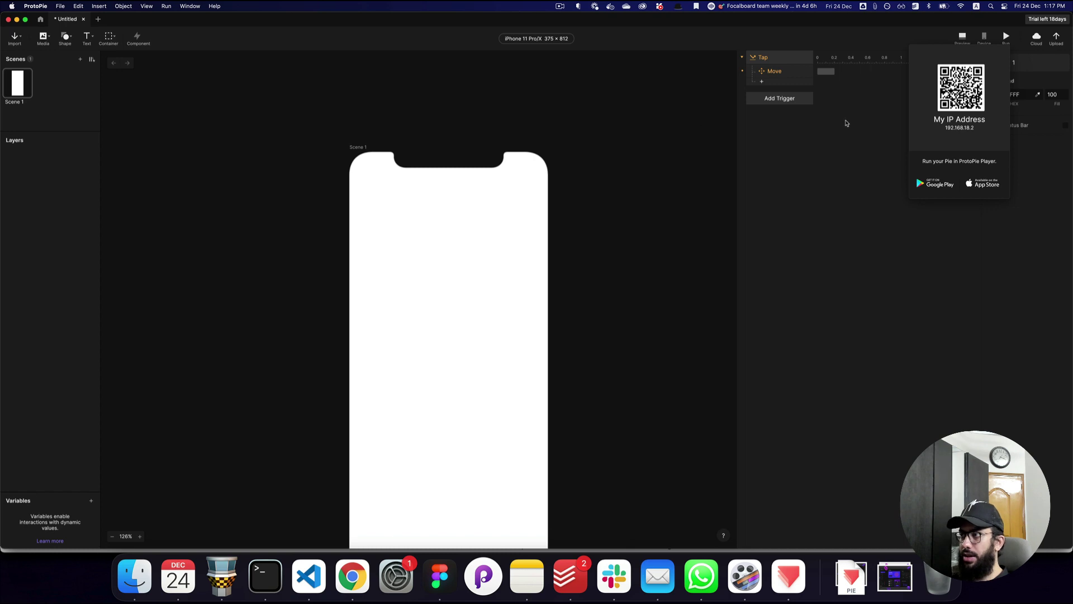
# Step: Look over the Android device presets and change the pie's device to the Desktop 1280 × 1024 preset
pyautogui.click(501, 39)
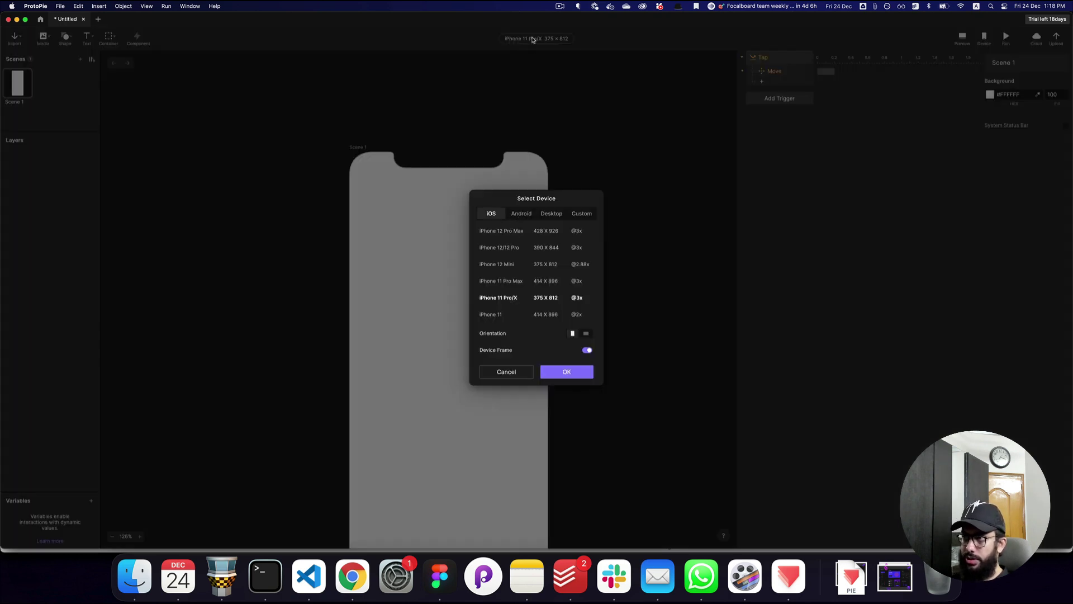
pyautogui.click(520, 215)
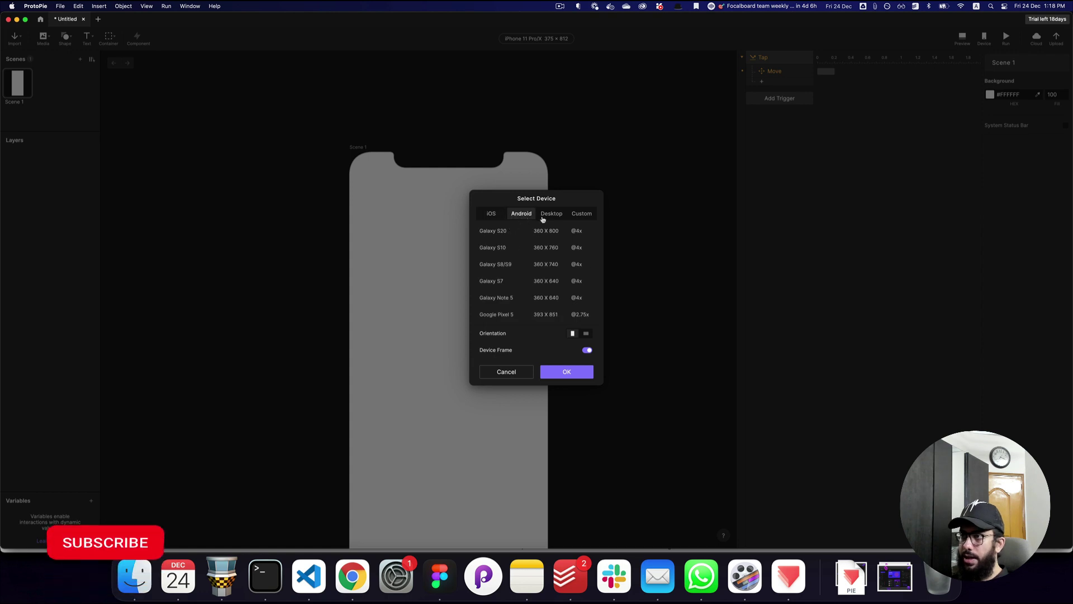
pyautogui.click(547, 217)
pyautogui.click(515, 233)
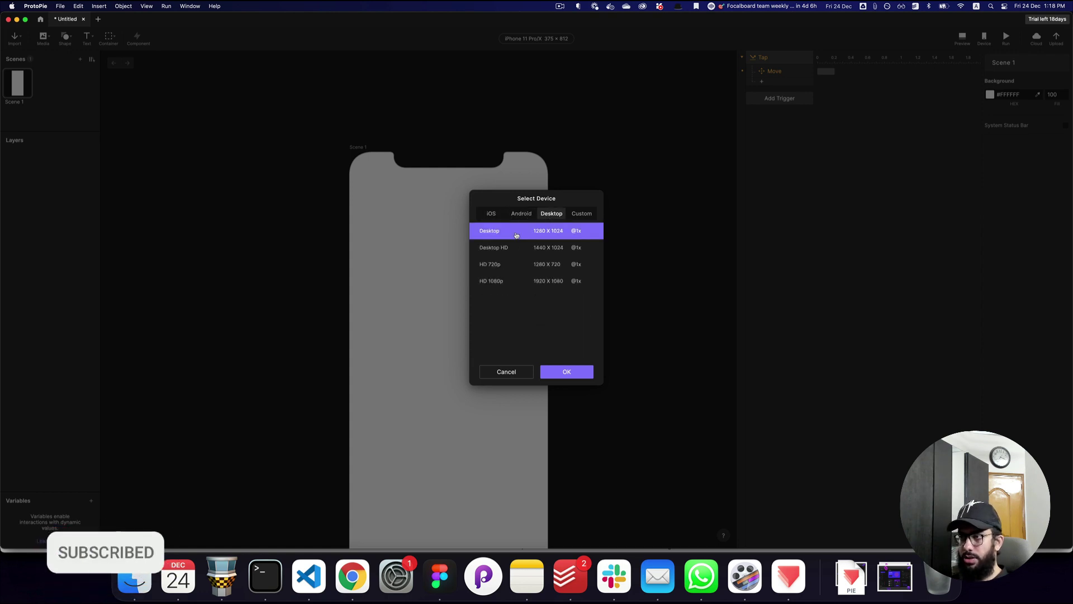
pyautogui.click(565, 373)
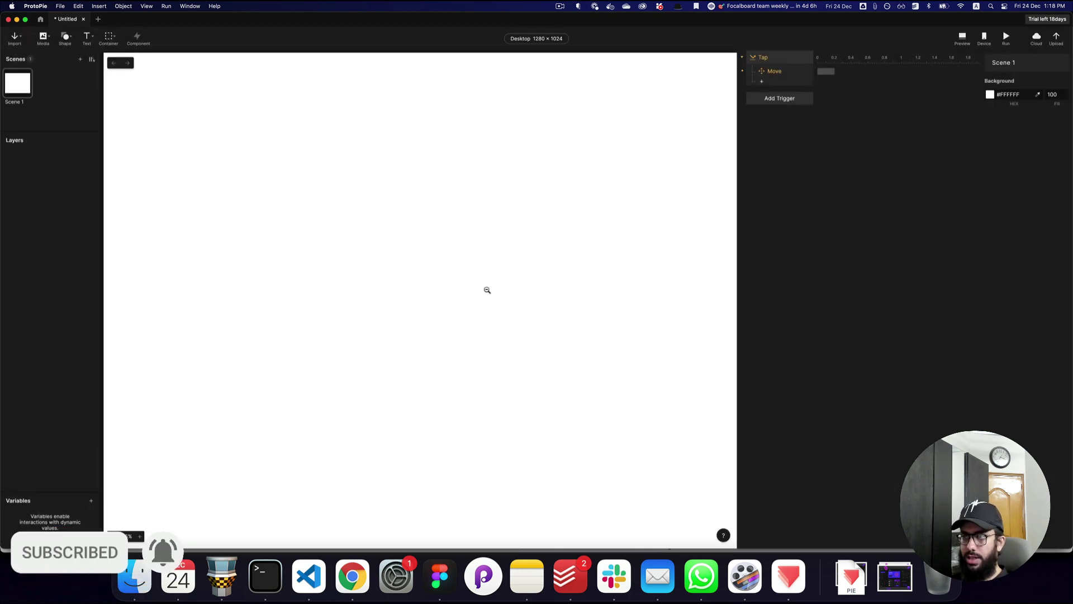
pyautogui.scroll(5, 487, 290)
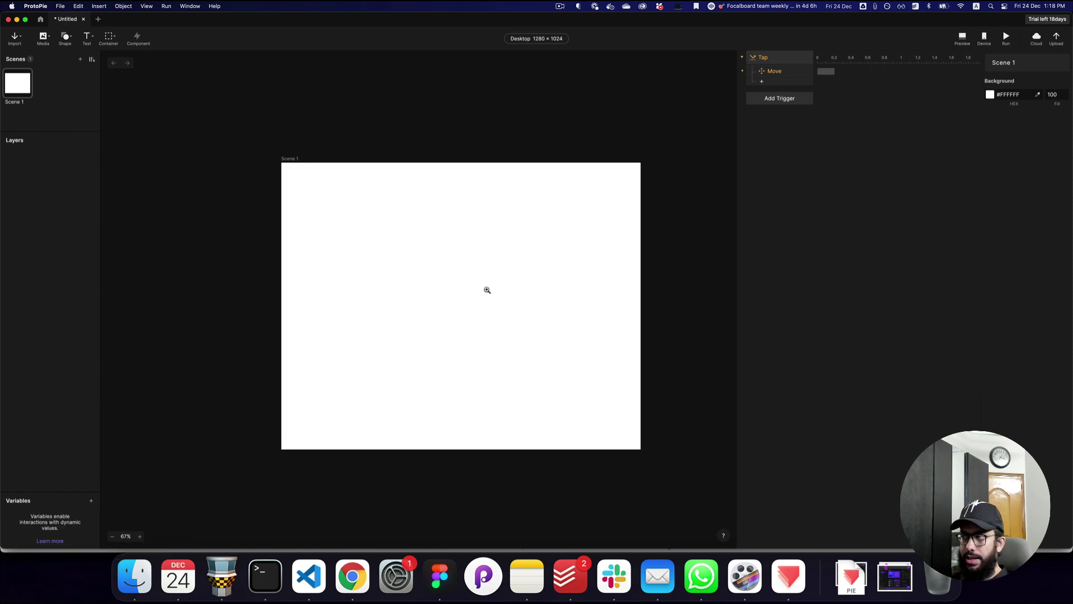
# Step: Check the pie's Cloud status and try uploading it, declining to save the pie both times
pyautogui.click(1037, 37)
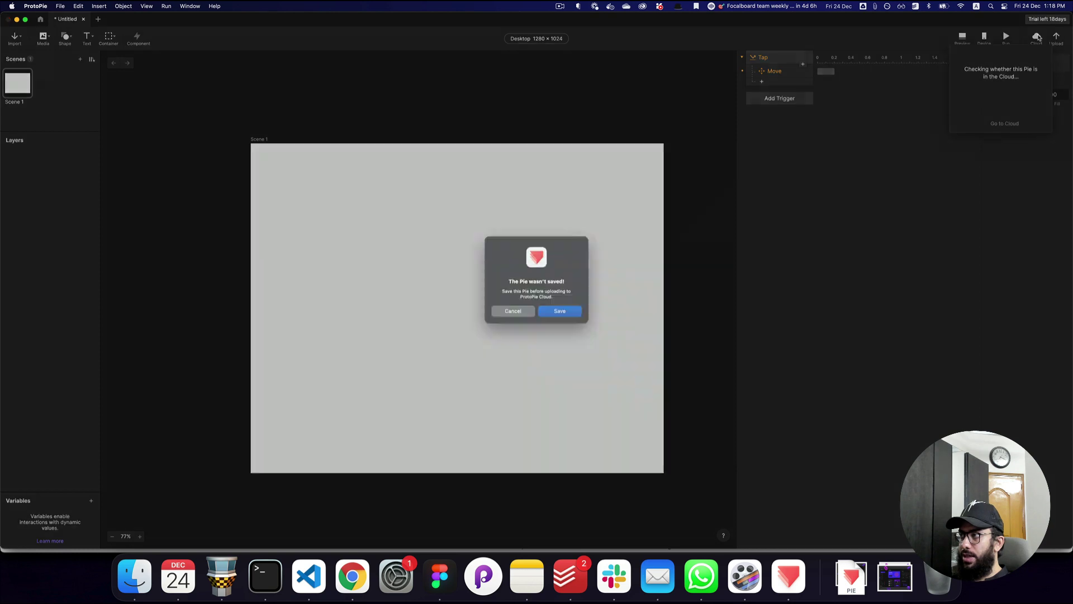
pyautogui.click(502, 313)
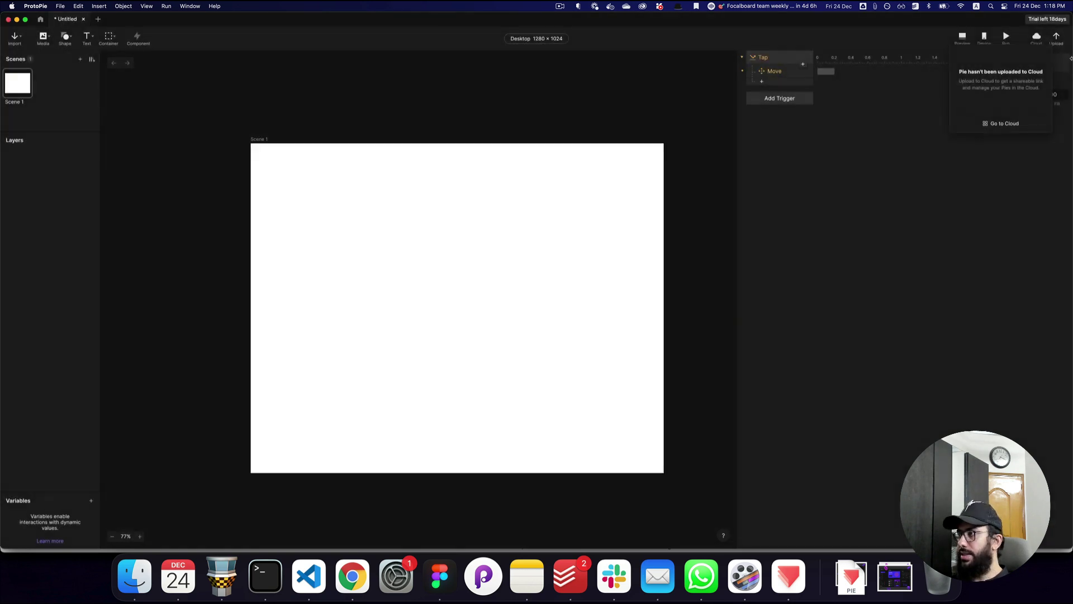
pyautogui.click(1057, 37)
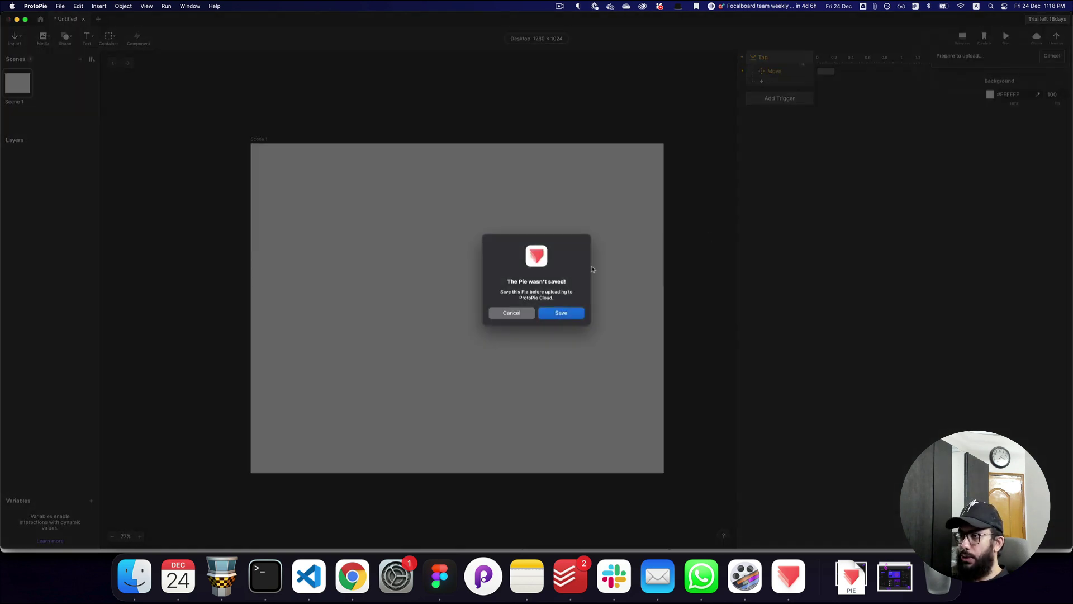
pyautogui.click(526, 310)
# Step: Save the pie on the Desktop under the name test
pyautogui.press('super+s')
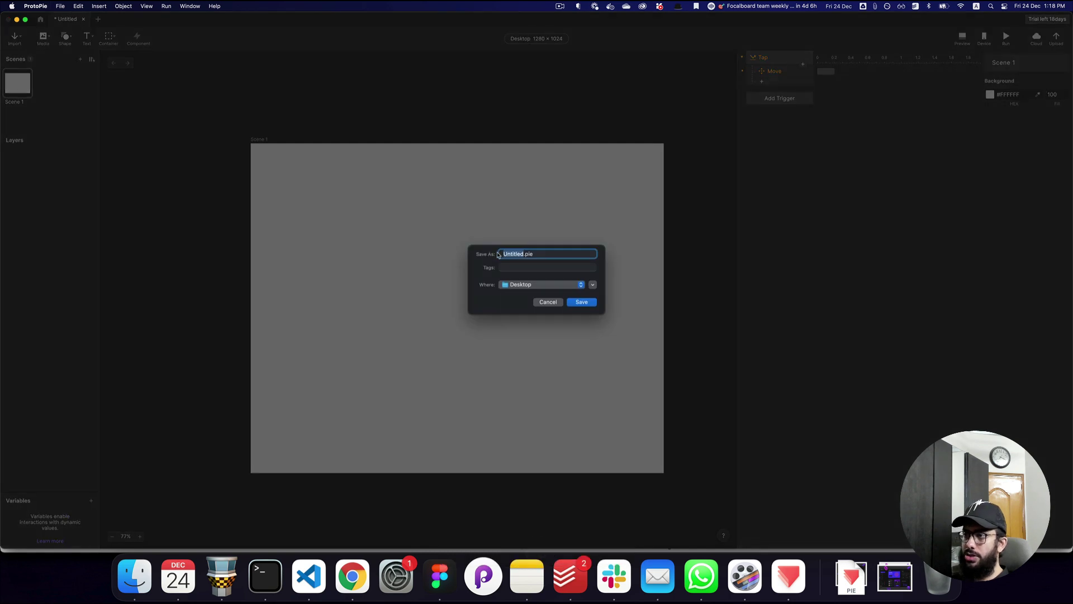
pyautogui.write('test')
pyautogui.press('Return')
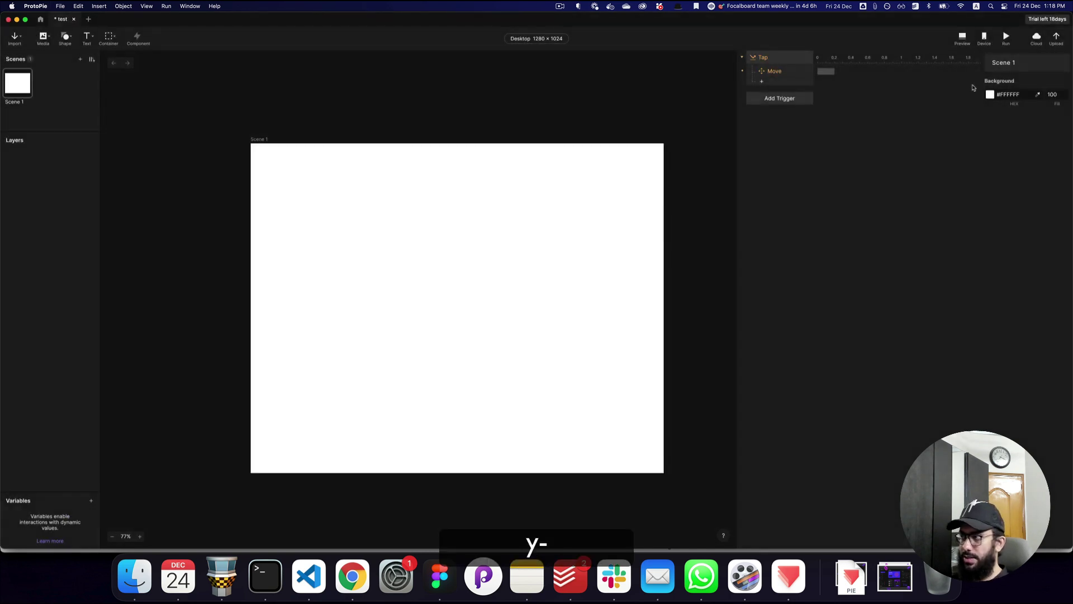
# Step: Show the available Cloud upload destinations for the saved pie and dismiss them without uploading
pyautogui.click(1058, 39)
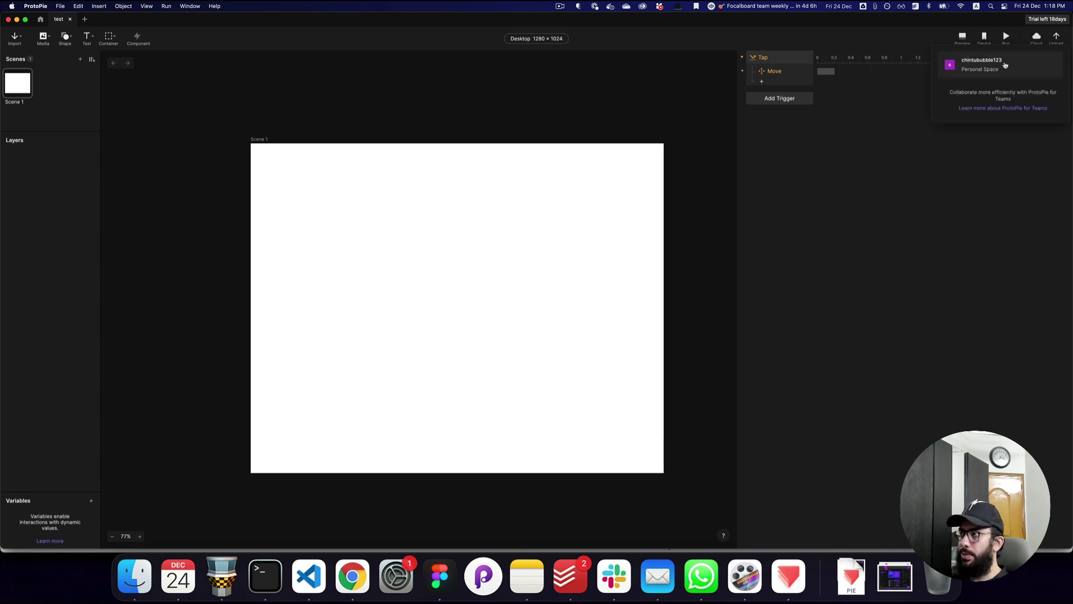
pyautogui.click(912, 100)
pyautogui.scroll(-2, 616, 130)
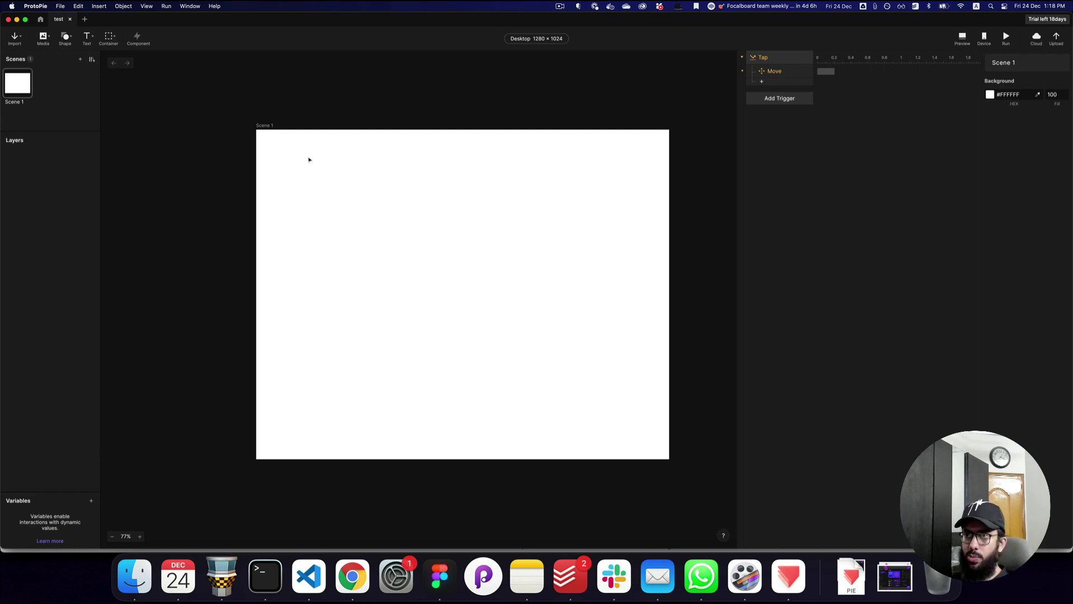
# Step: Draw a square about 182 × 182 near the upper-left corner of the scene
pyautogui.press('r')
pyautogui.moveTo(278, 148)
pyautogui.mouseDown()
pyautogui.moveTo(348, 192)
pyautogui.moveTo(330, 194)
pyautogui.mouseUp()
pyautogui.press('v')
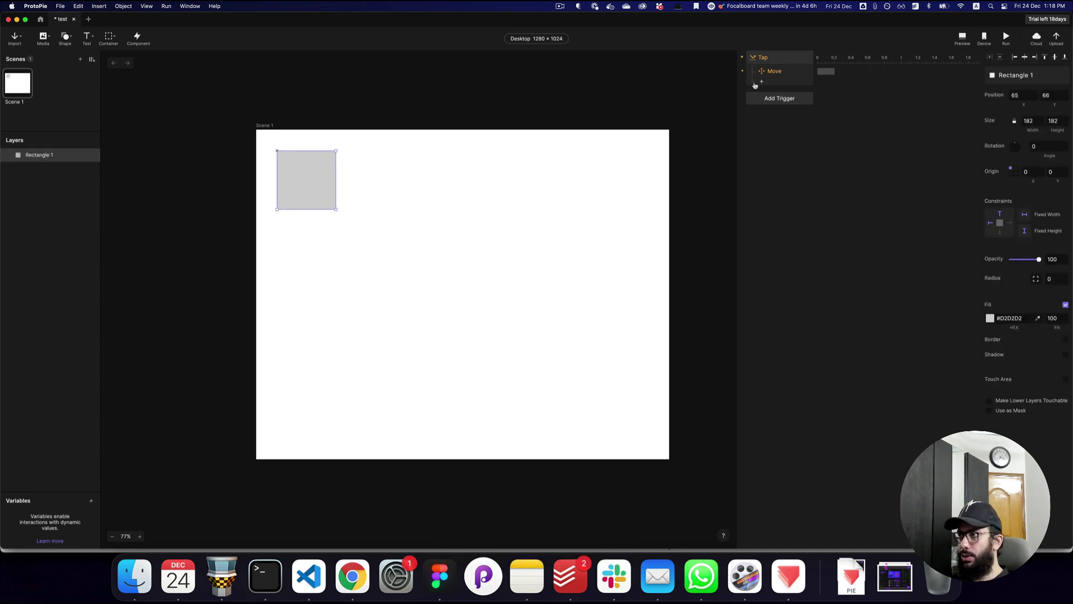
# Step: Set Rectangle 1 as the target layer of the existing Tap trigger
pyautogui.click(781, 59)
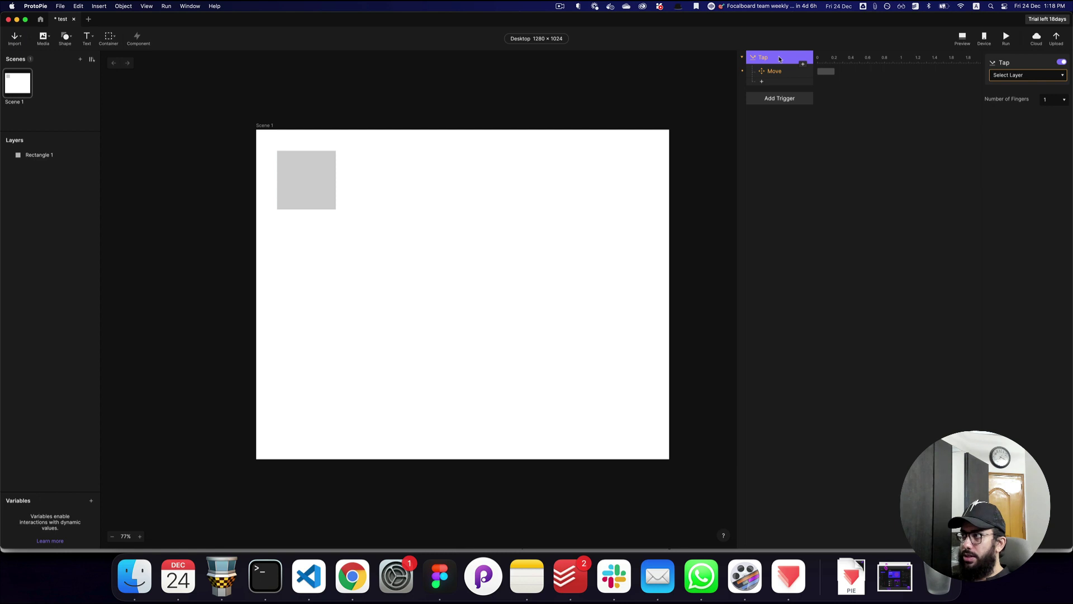
pyautogui.click(1040, 75)
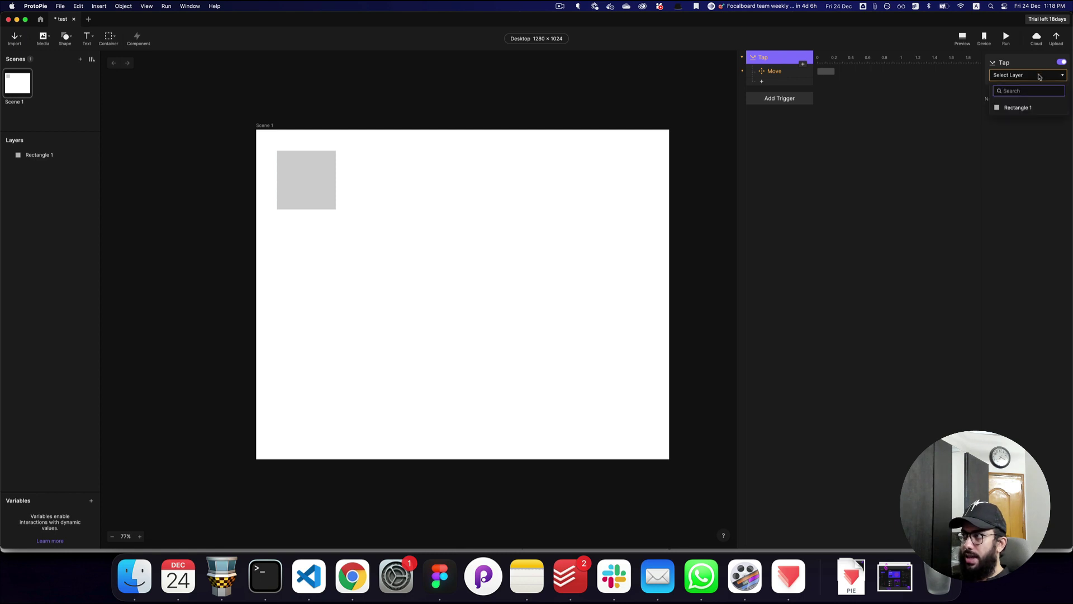
pyautogui.click(1016, 108)
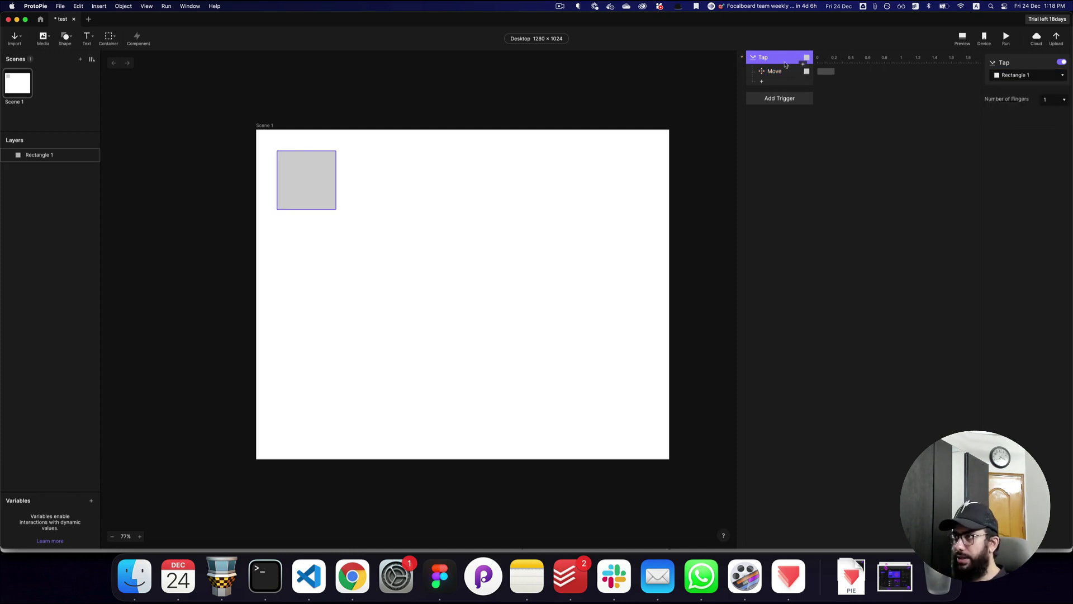
# Step: Replace the Tap trigger and its Move response with a Double Tap trigger on the rectangle
pyautogui.press('BackSpace')
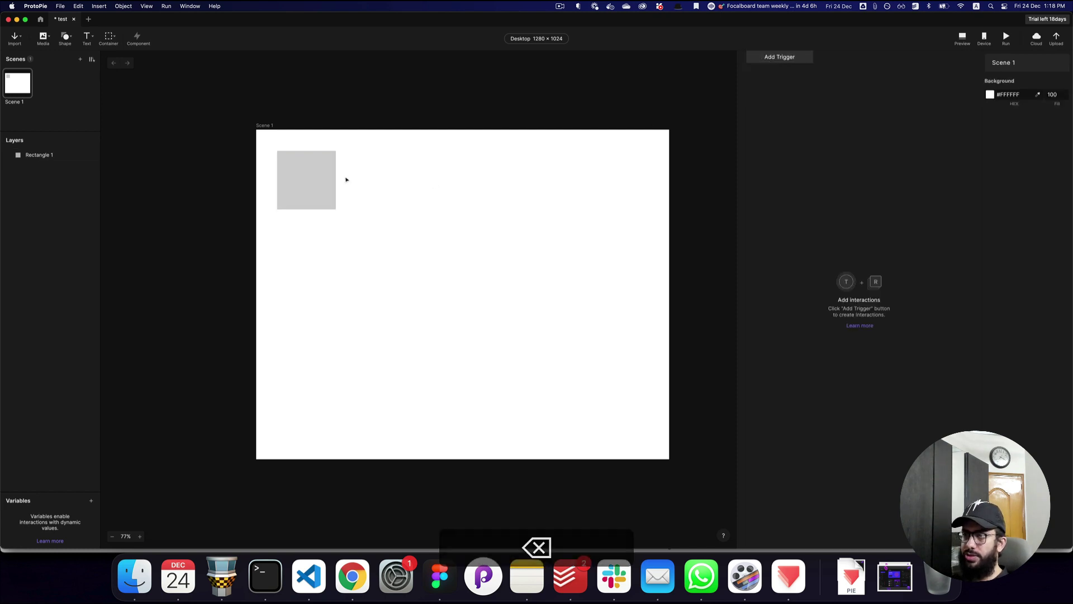
pyautogui.click(333, 179)
pyautogui.click(789, 59)
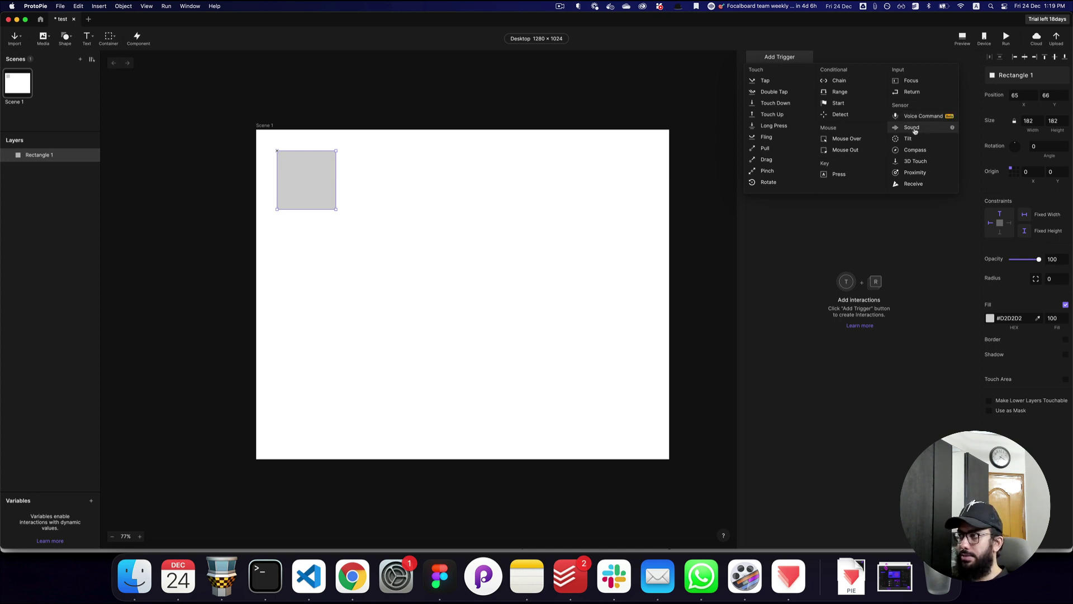
pyautogui.click(791, 91)
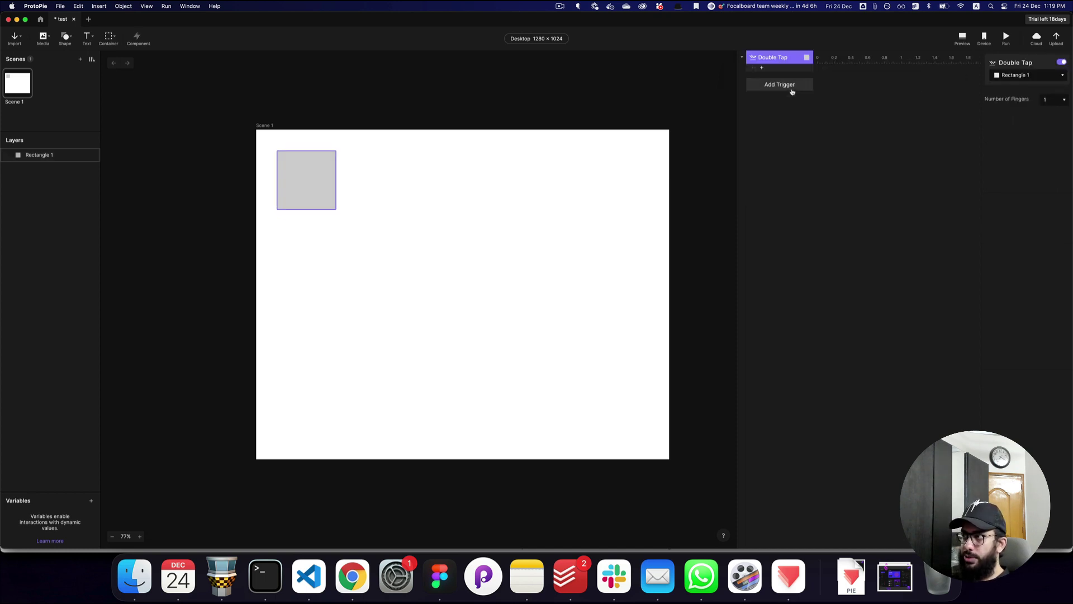
# Step: Add a Scale response to the Double Tap trigger and set it to Scale By 400 in width and height
pyautogui.click(768, 68)
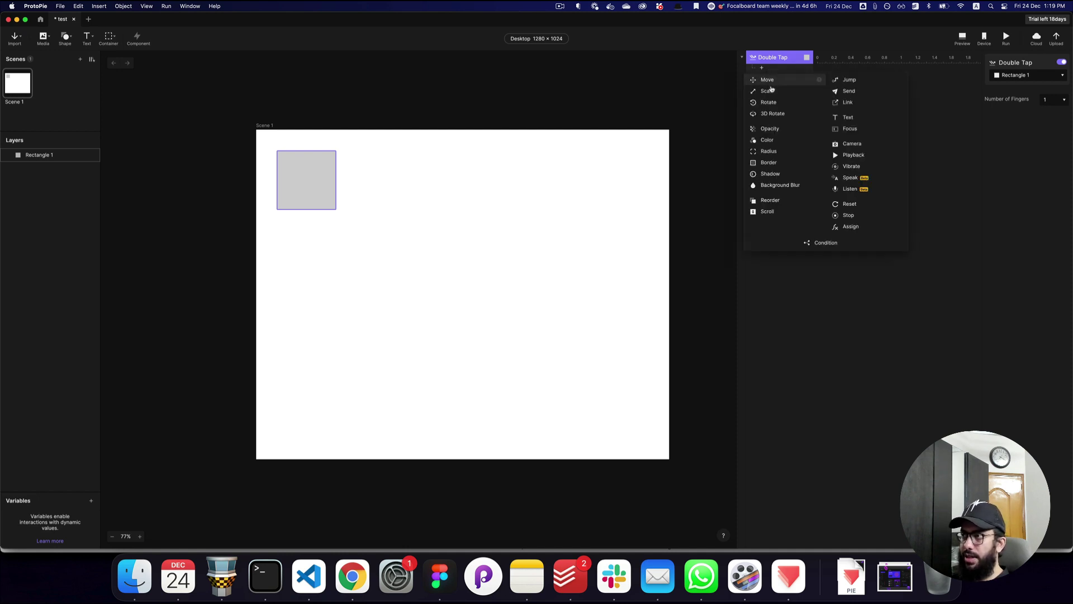
pyautogui.click(770, 81)
pyautogui.click(1051, 119)
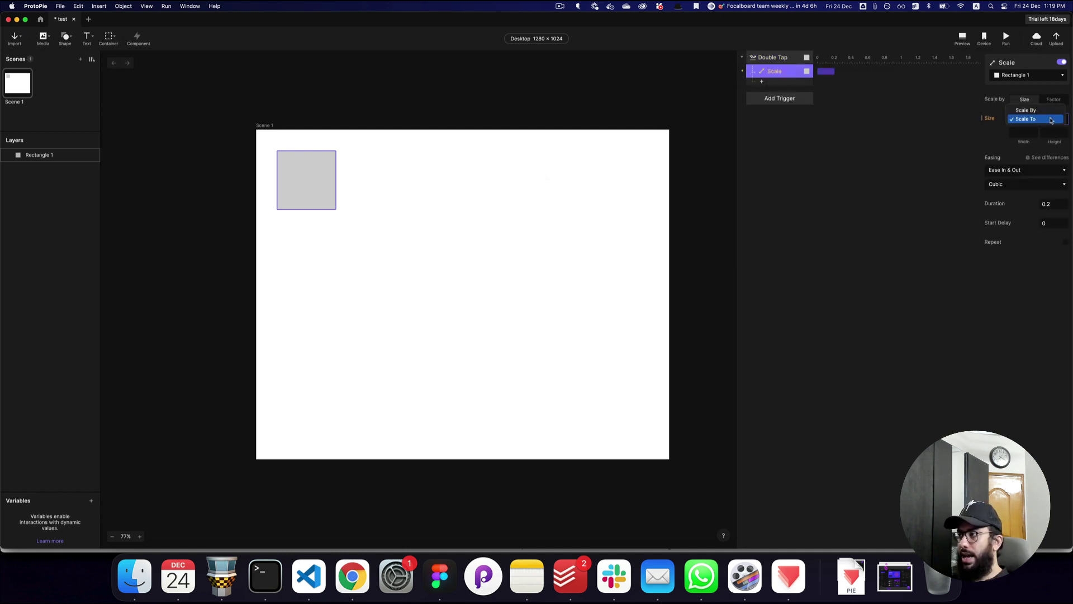
pyautogui.click(1033, 110)
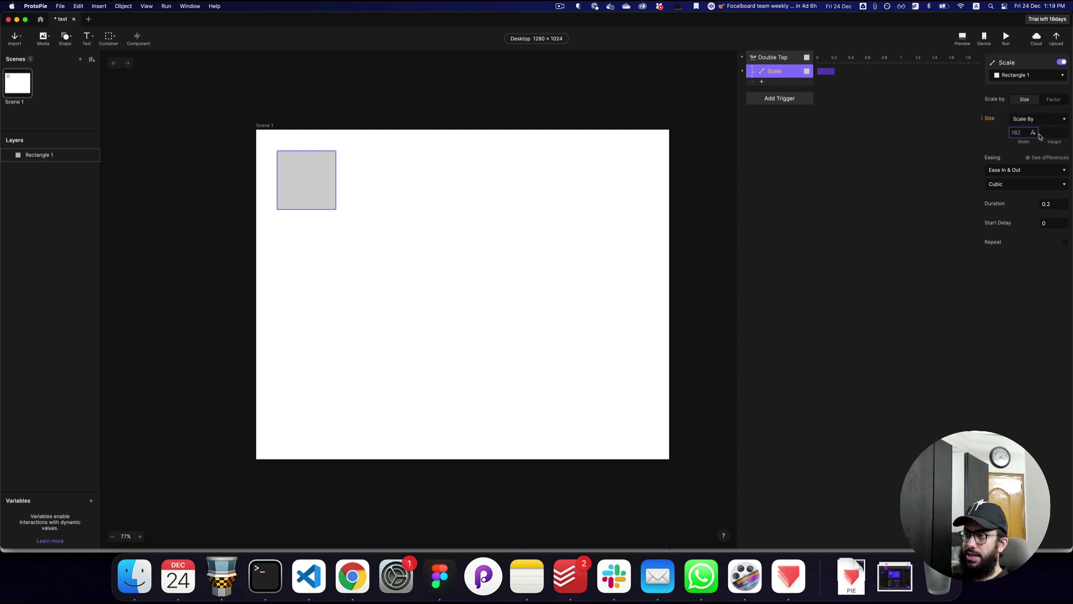
pyautogui.write('400')
pyautogui.press('Return')
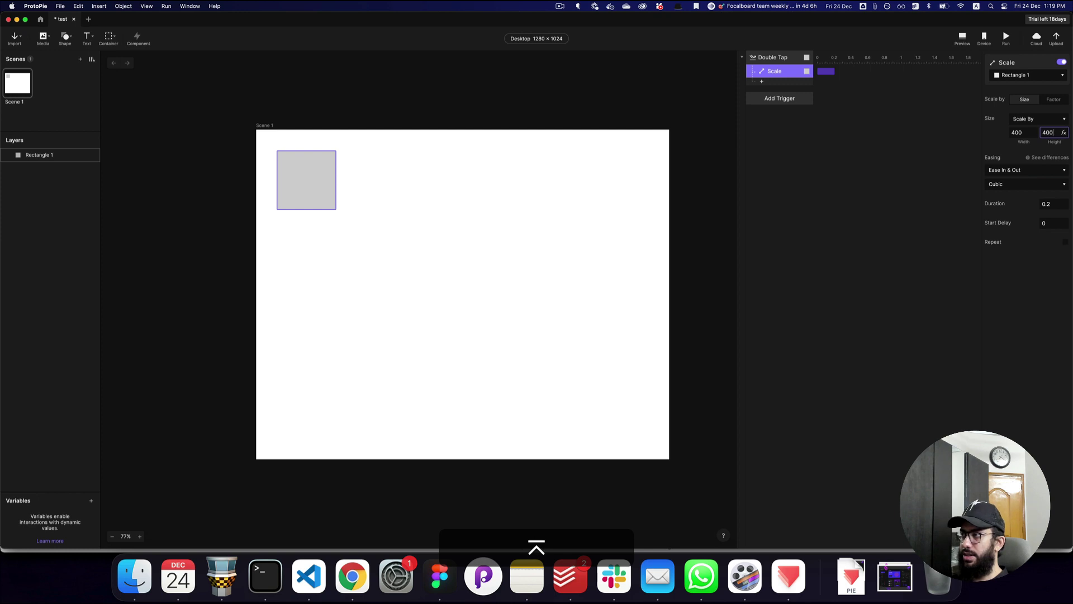
# Step: Preview the scene, test the Double Tap scaling on the rectangle, and restart the preview
pyautogui.press('super+p')
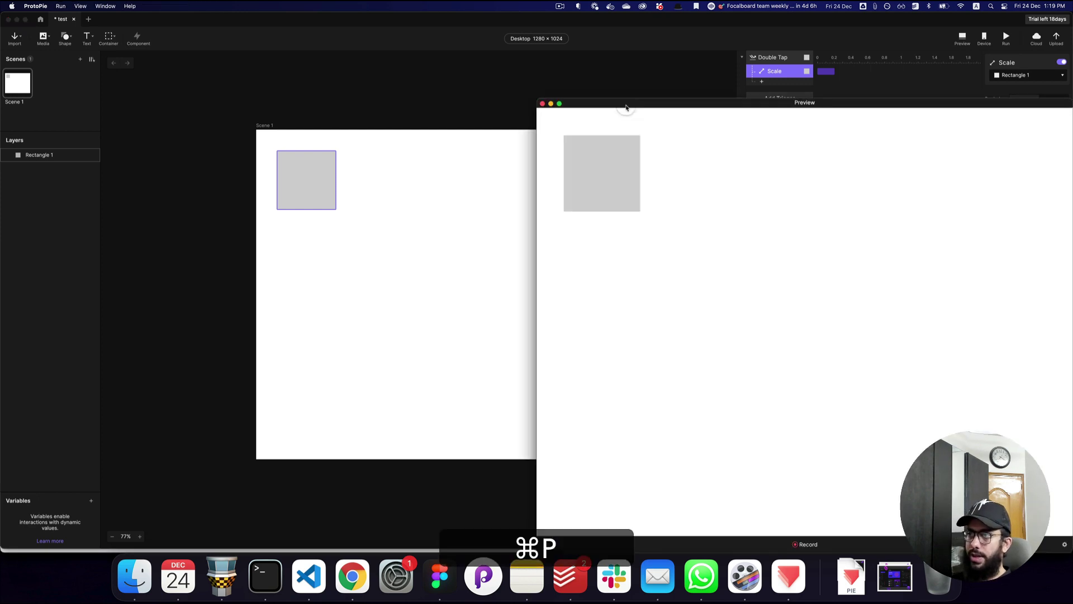
pyautogui.doubleClick(596, 163)
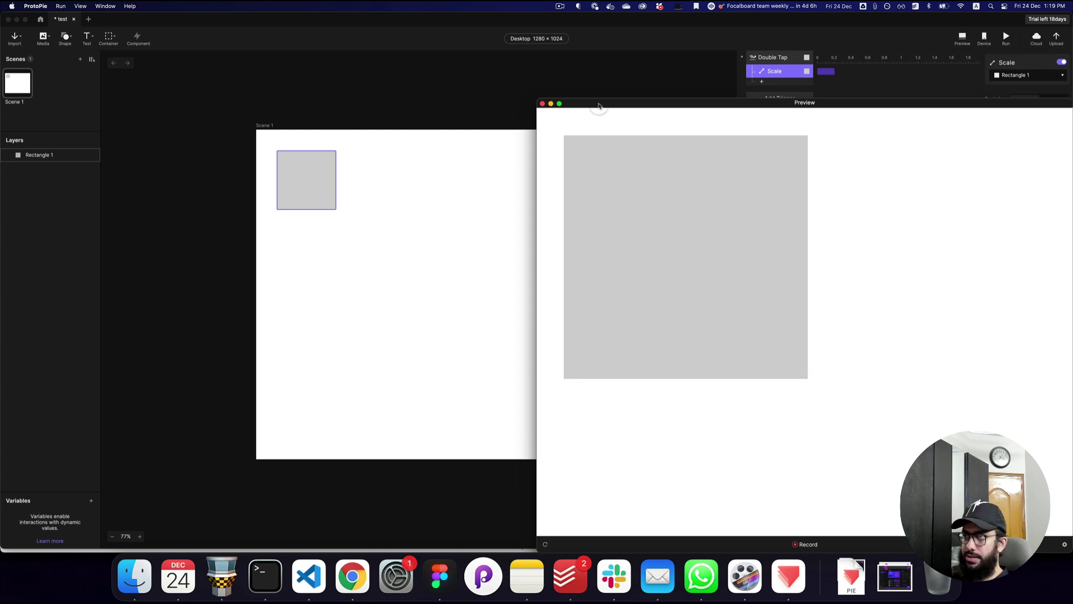
pyautogui.moveTo(598, 105); pyautogui.dragTo(532, 105)
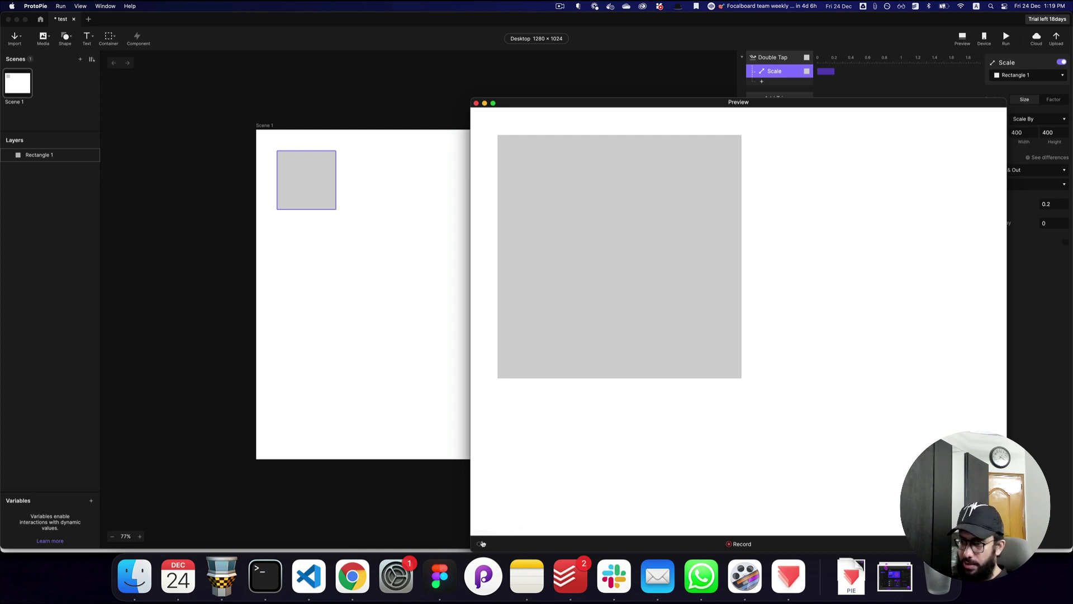
pyautogui.click(479, 544)
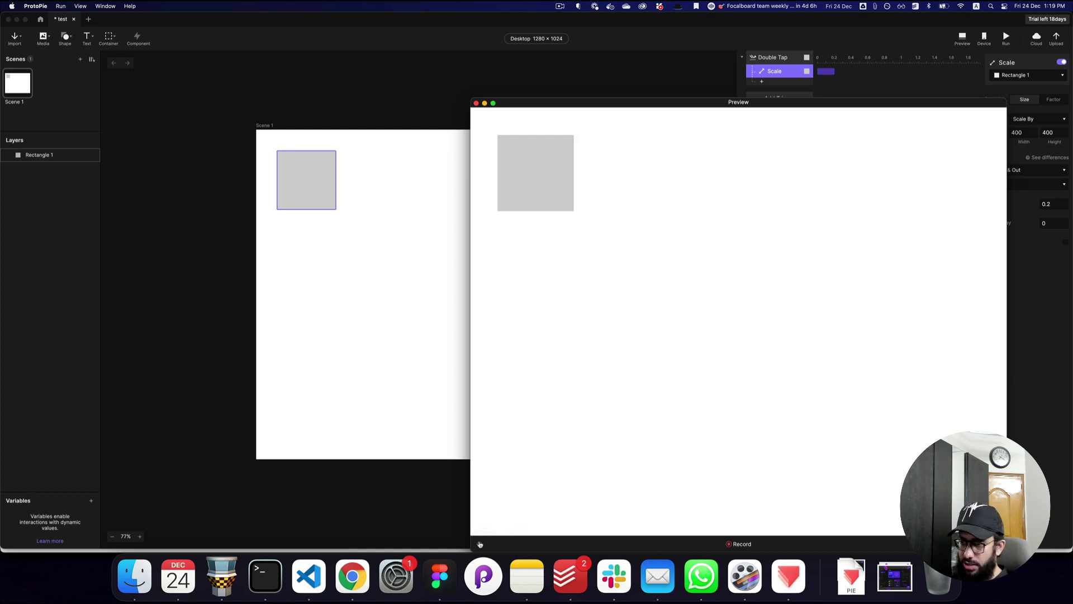
# Step: Repeat the Double Tap test on the rectangle three times, restarting the preview in between, and close the preview
pyautogui.doubleClick(546, 182)
pyautogui.press('shift+super+r')
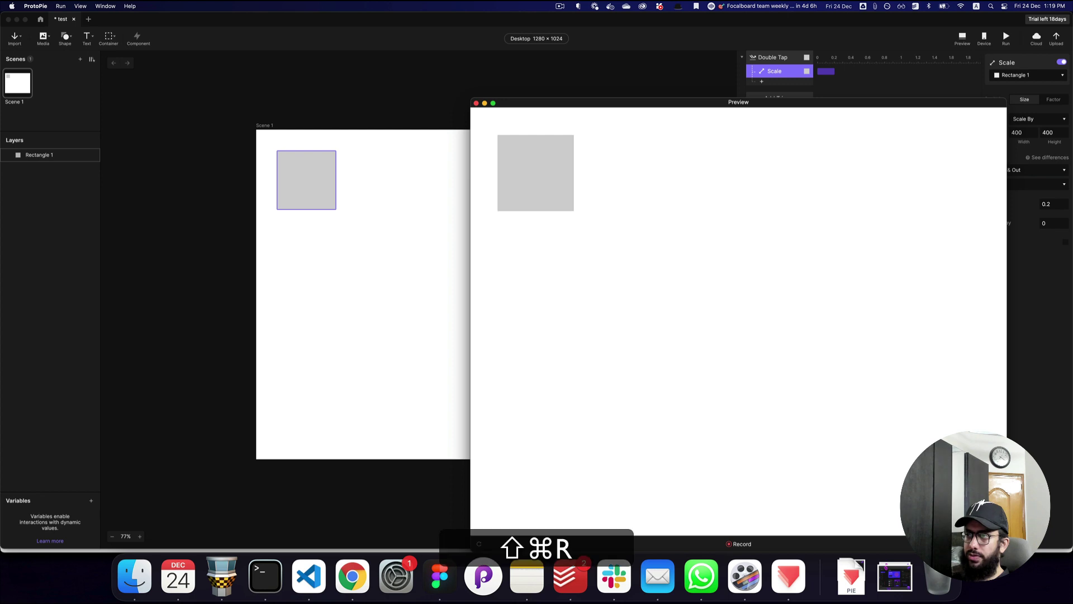
pyautogui.doubleClick(537, 185)
pyautogui.press('shift+super+r')
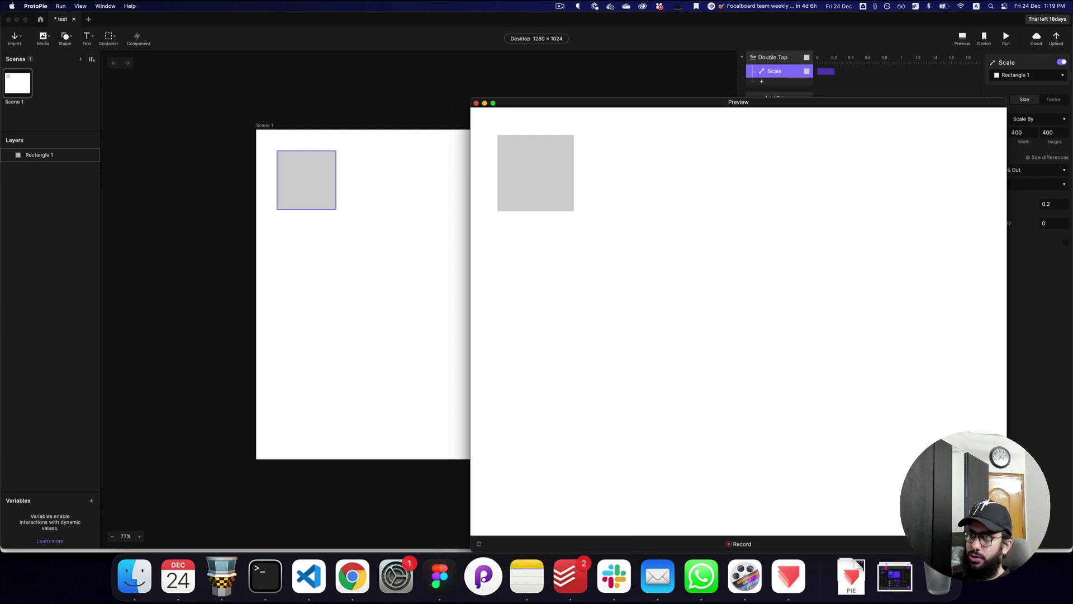
pyautogui.doubleClick(546, 180)
pyautogui.press('super+p')
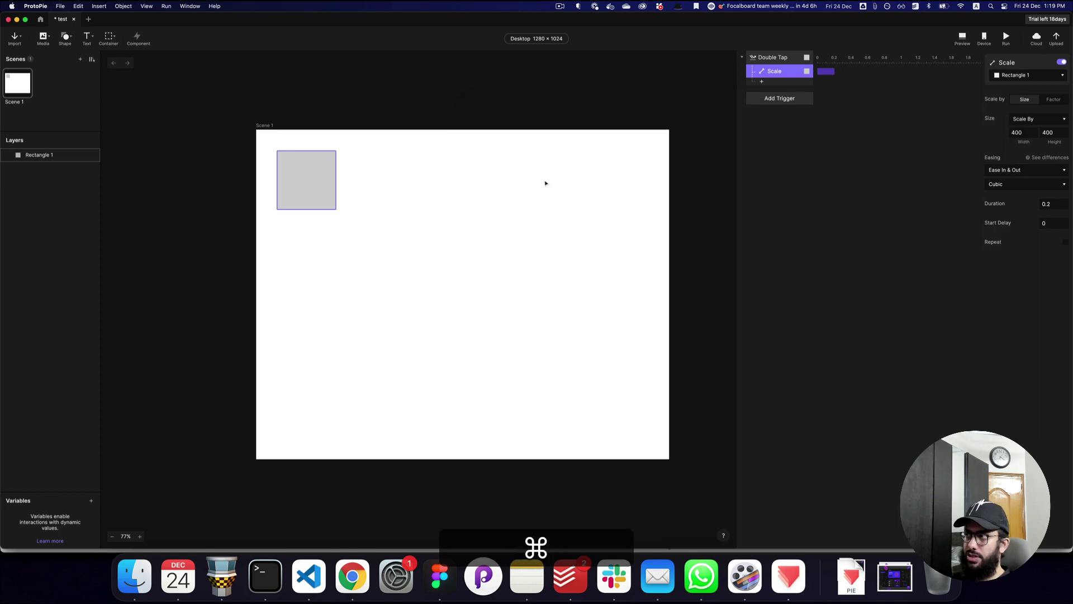
# Step: Reopen the preview, trigger the rectangle's scaling again, and move the preview window to uncover the Scale settings
pyautogui.press('super+p')
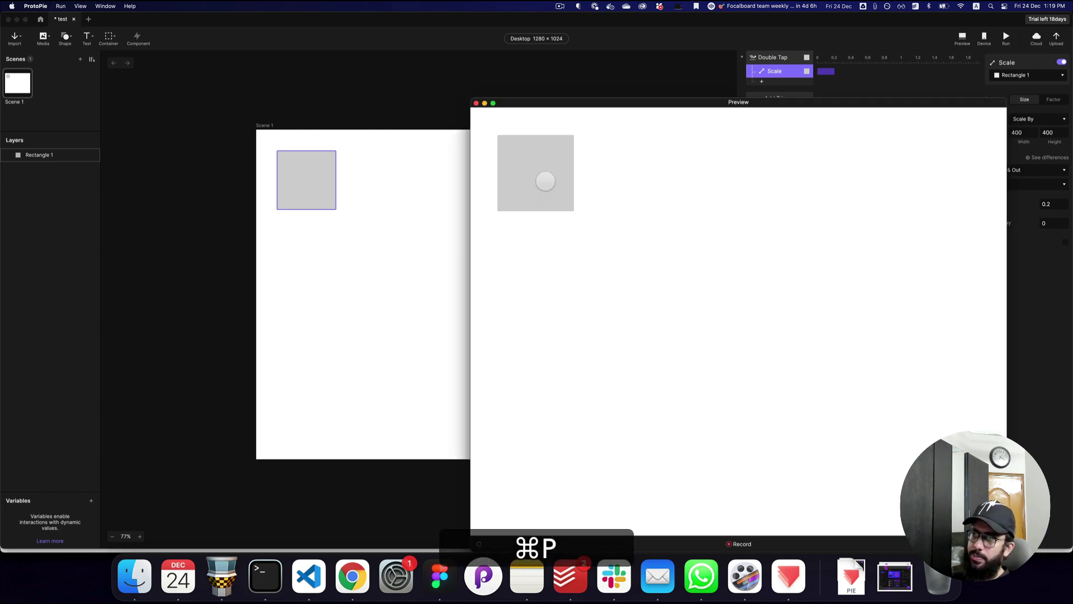
pyautogui.doubleClick(546, 180)
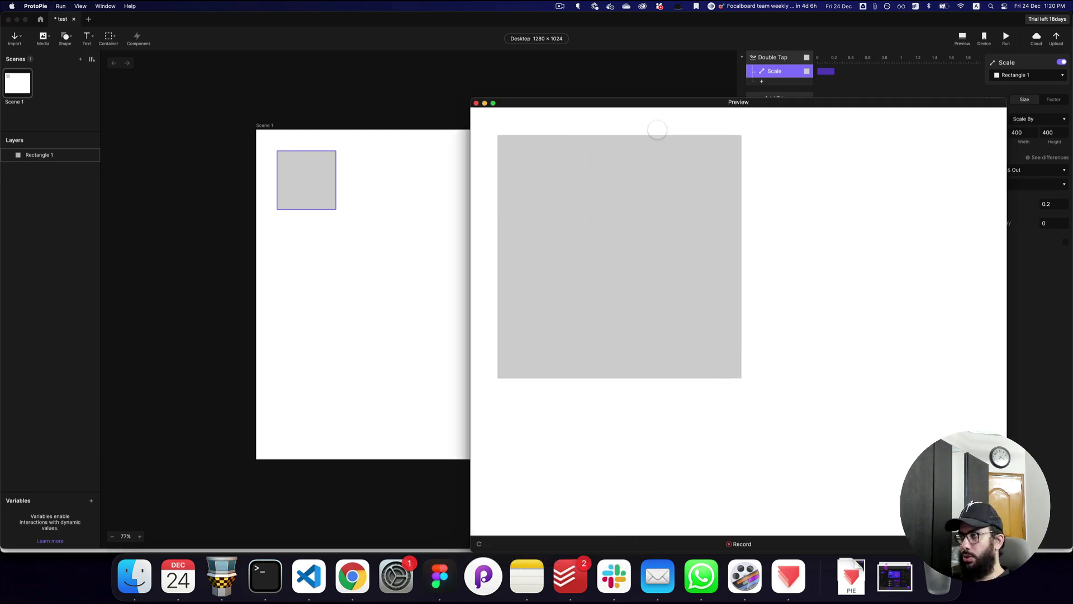
pyautogui.moveTo(693, 102); pyautogui.dragTo(603, 67)
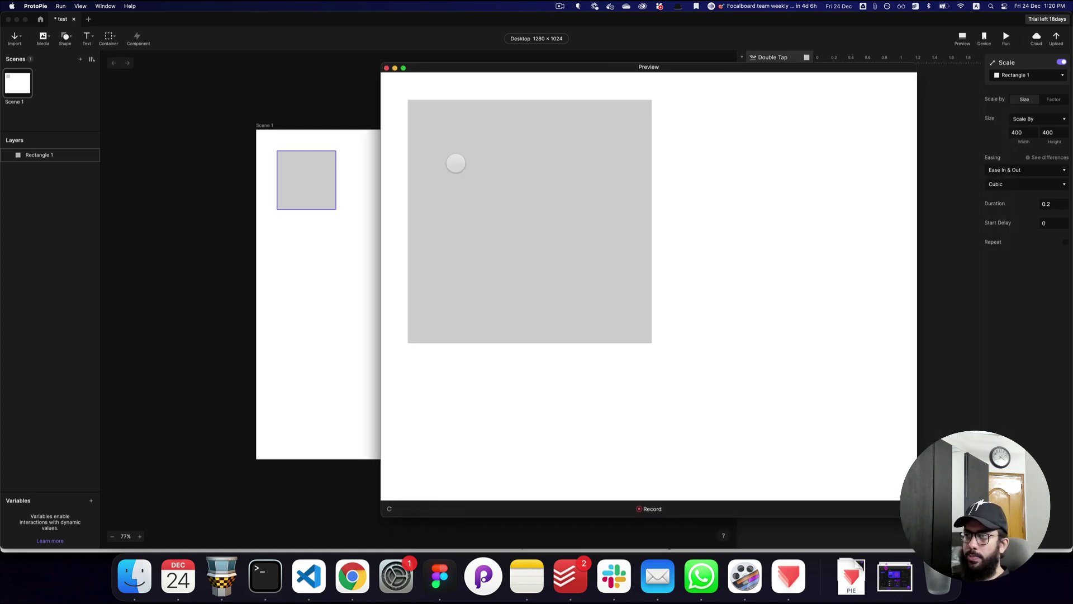
# Step: Close the preview and clear the selection of the Scale response
pyautogui.click(387, 67)
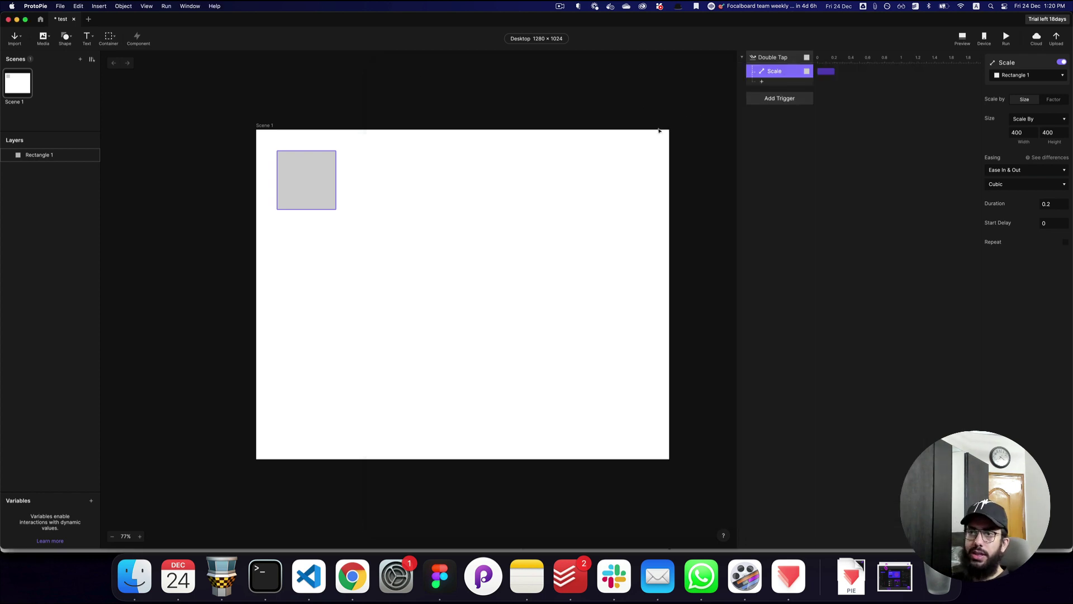
pyautogui.click(439, 217)
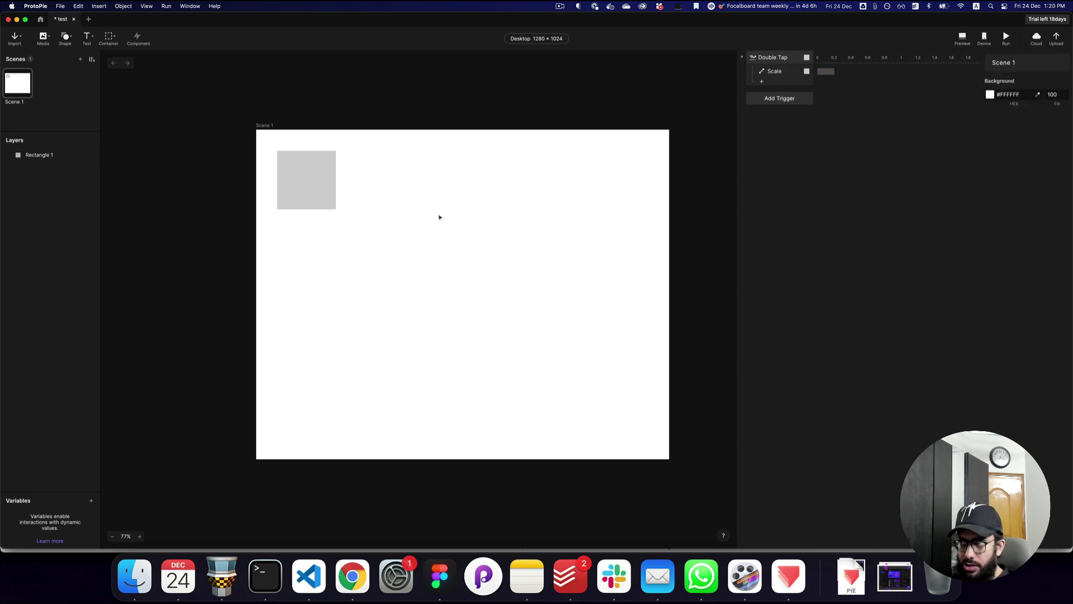
pyautogui.press('r')
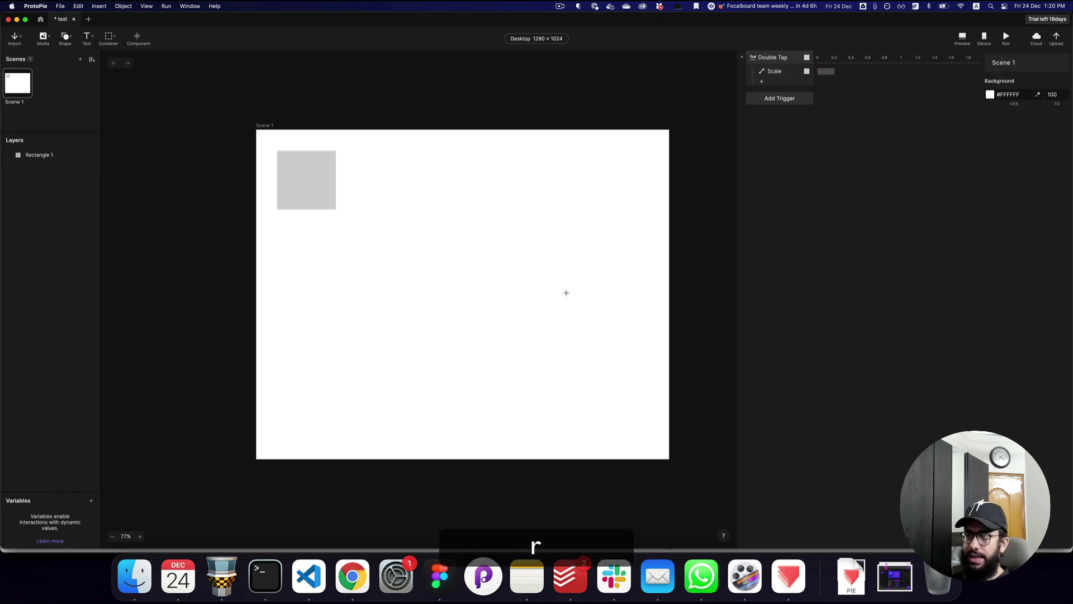
pyautogui.moveTo(551, 350); pyautogui.dragTo(643, 426)
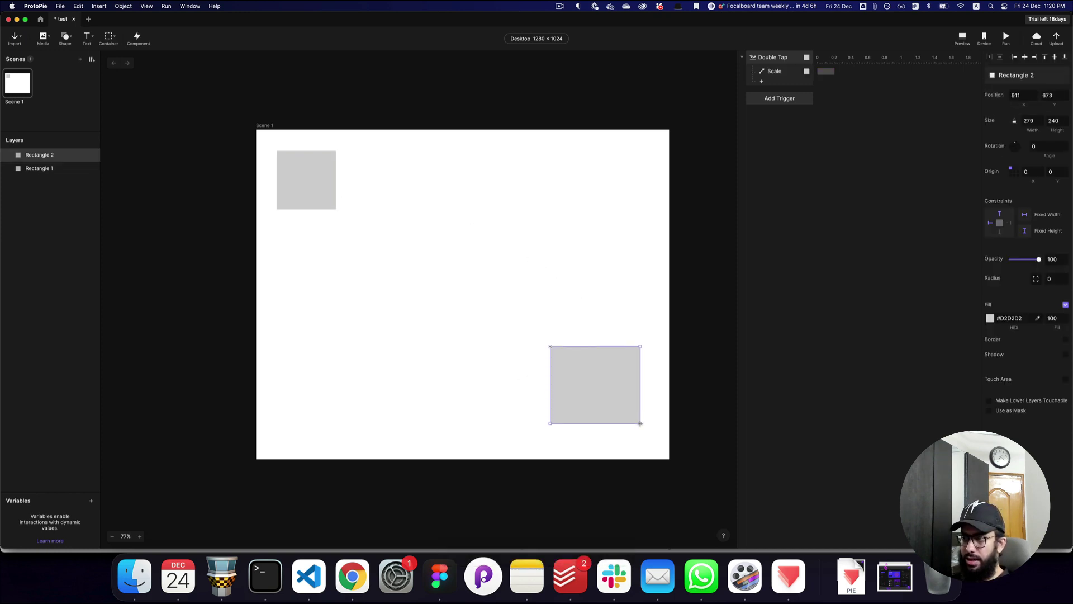
pyautogui.press('cmd+z')
# Step: Add a text layer reading "You just double tapped something" in the scene's lower right area and set its opacity to 0
pyautogui.press('cmd+t')
pyautogui.press('t')
pyautogui.click(516, 378)
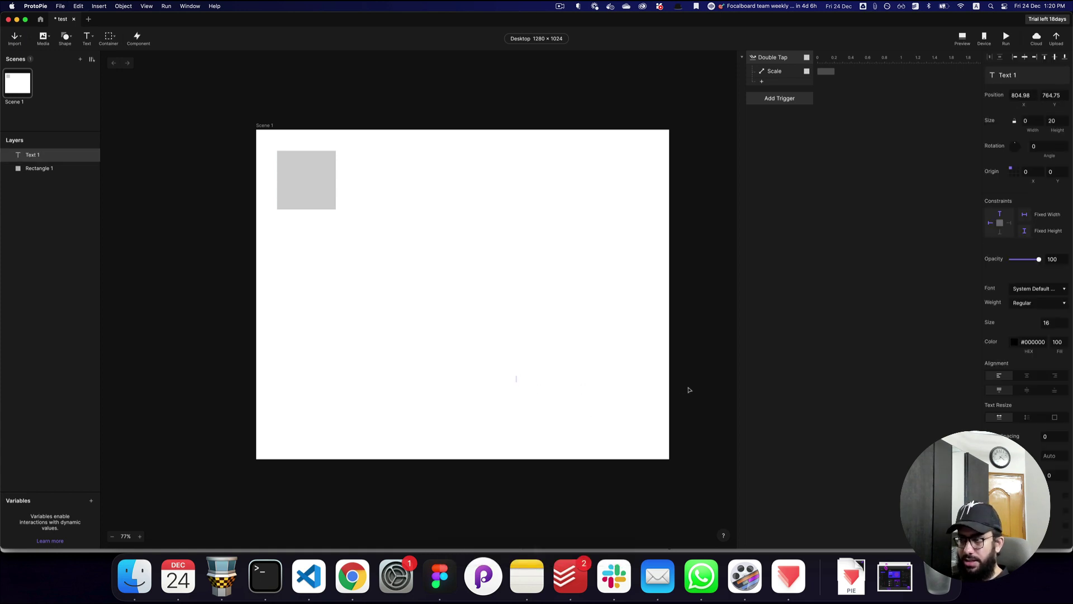
pyautogui.hotkey('shift', 's')
pyautogui.press('BackSpace')
pyautogui.write('YOu just')
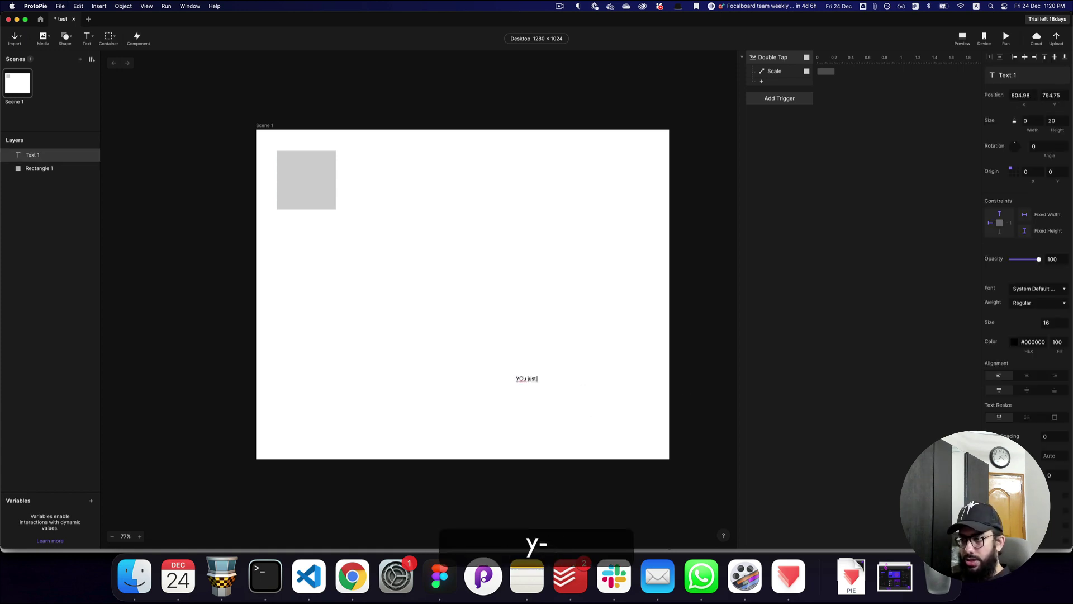
pyautogui.press('cmd+a')
pyautogui.write('you')
pyautogui.press('BackSpace')
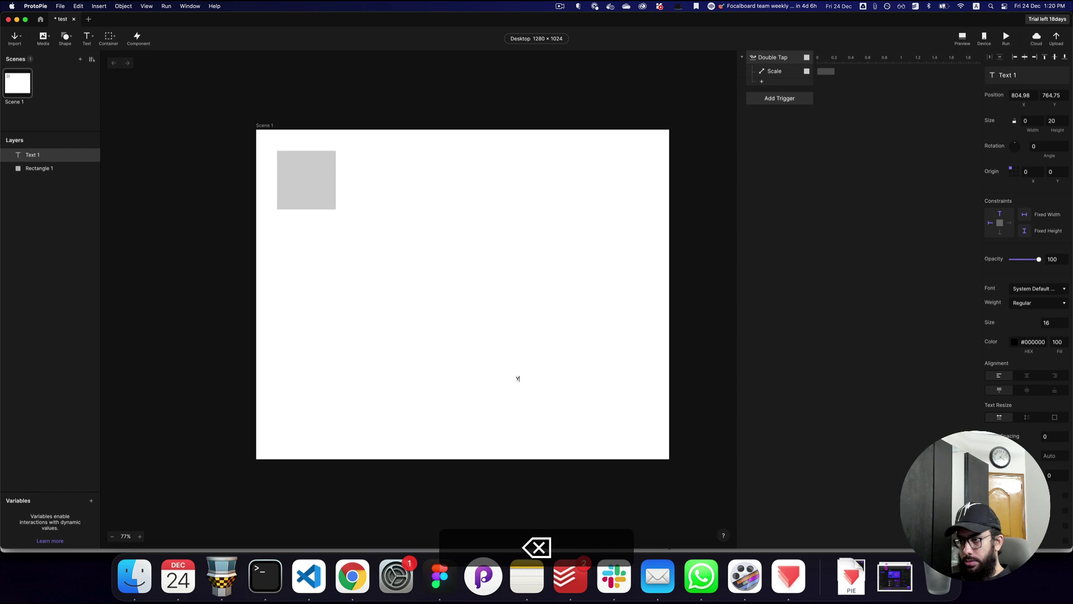
pyautogui.write('ou just double tapped')
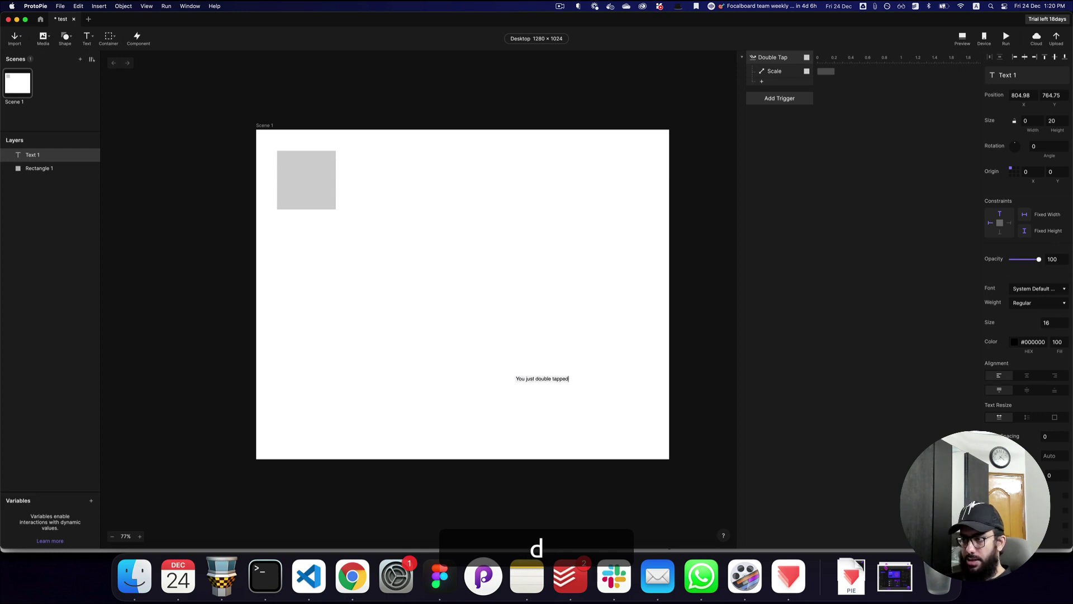
pyautogui.write(' something')
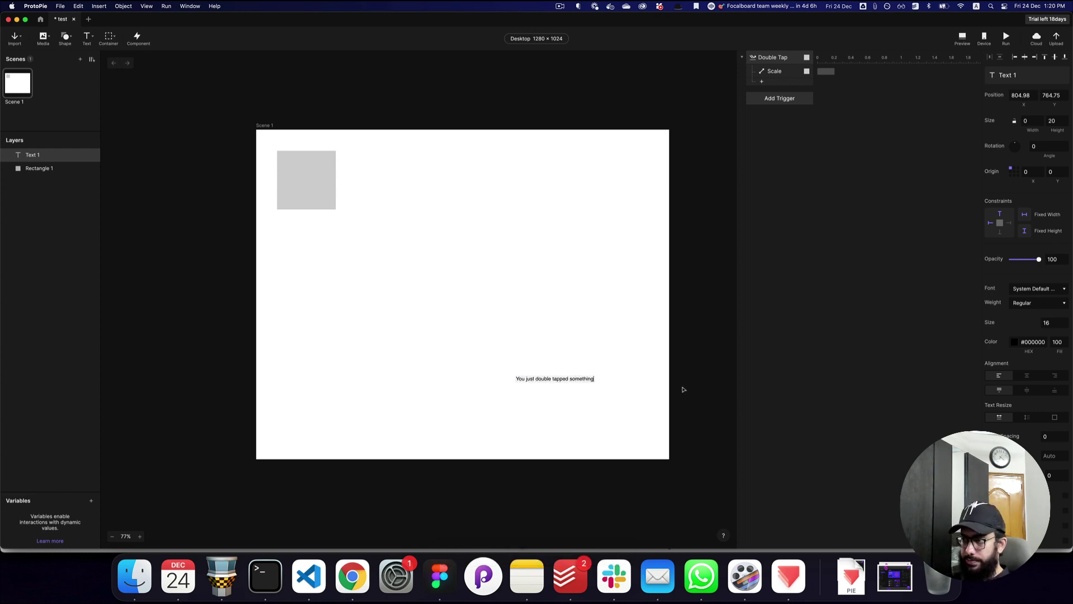
pyautogui.press('Escape')
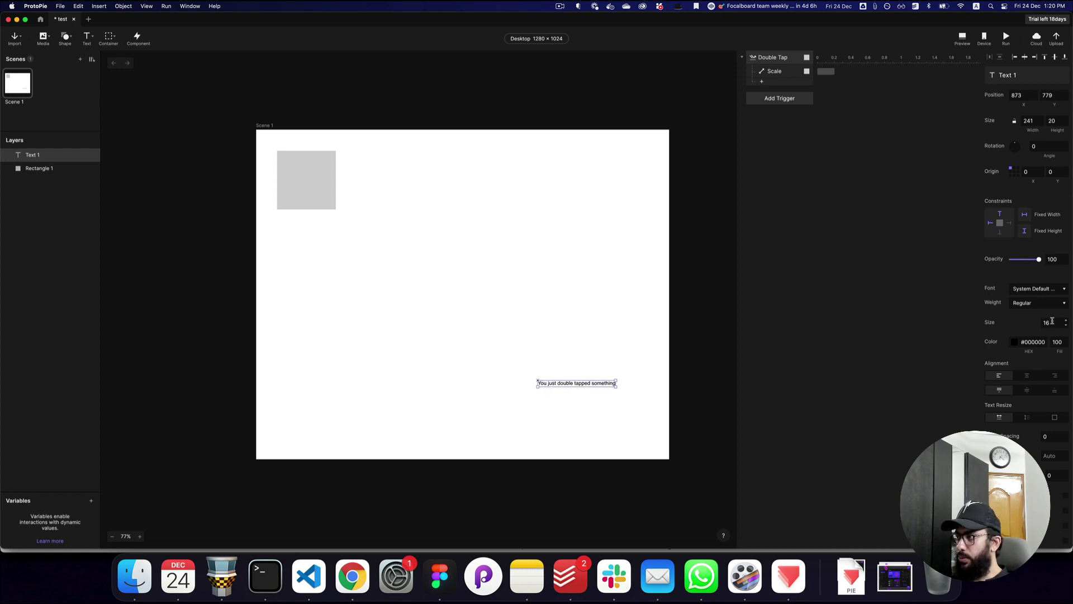
pyautogui.press('0')
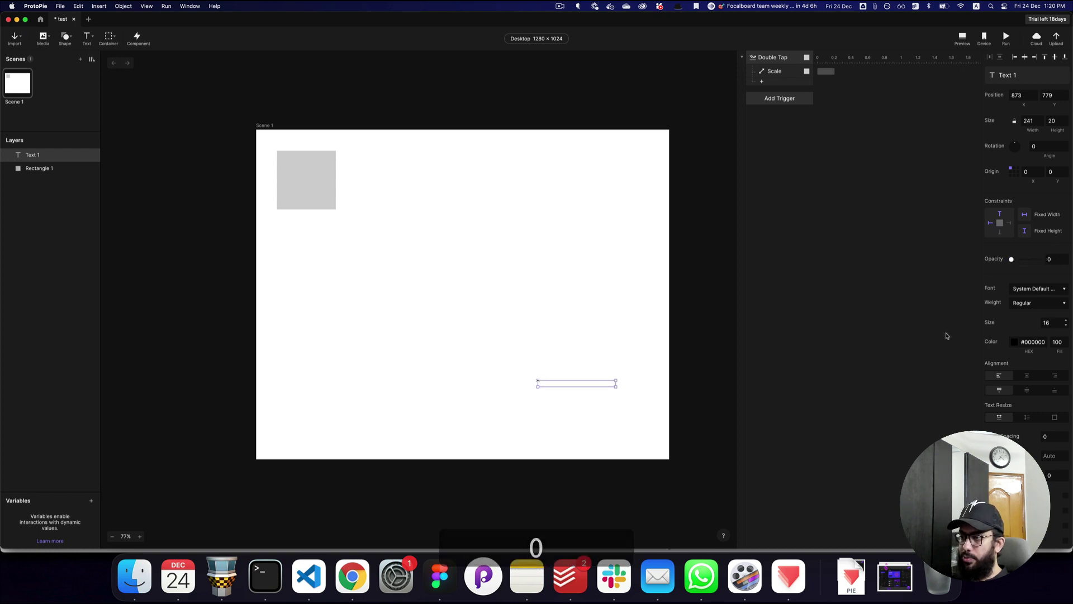
# Step: Set the invisible text's font size to 24 and move it to about X 761, Y 773
pyautogui.moveTo(585, 384); pyautogui.dragTo(578, 382)
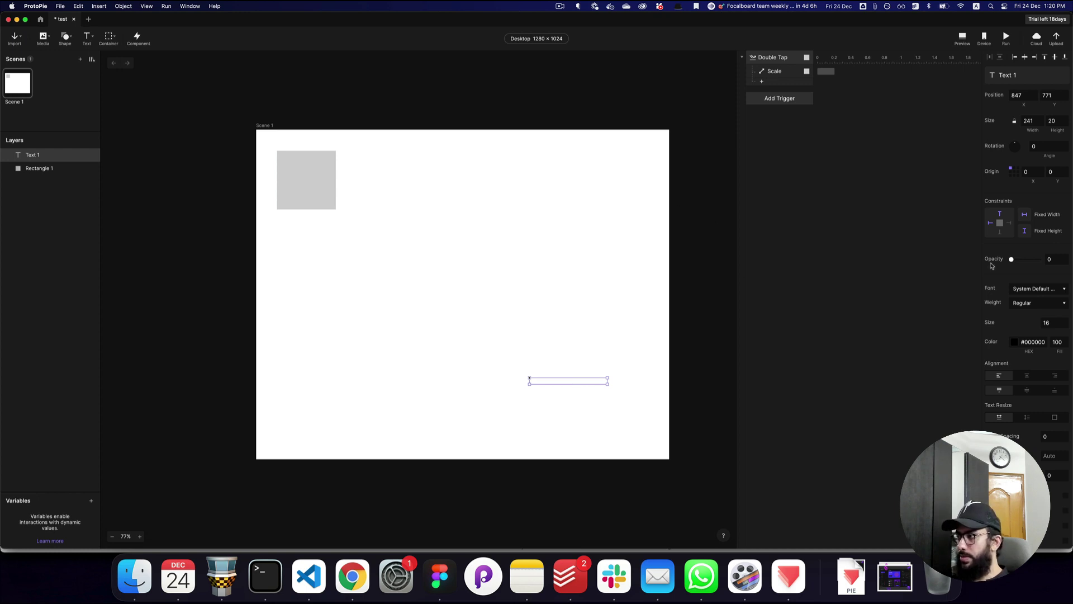
pyautogui.press('cmd+z')
pyautogui.click(1045, 323)
pyautogui.write('4')
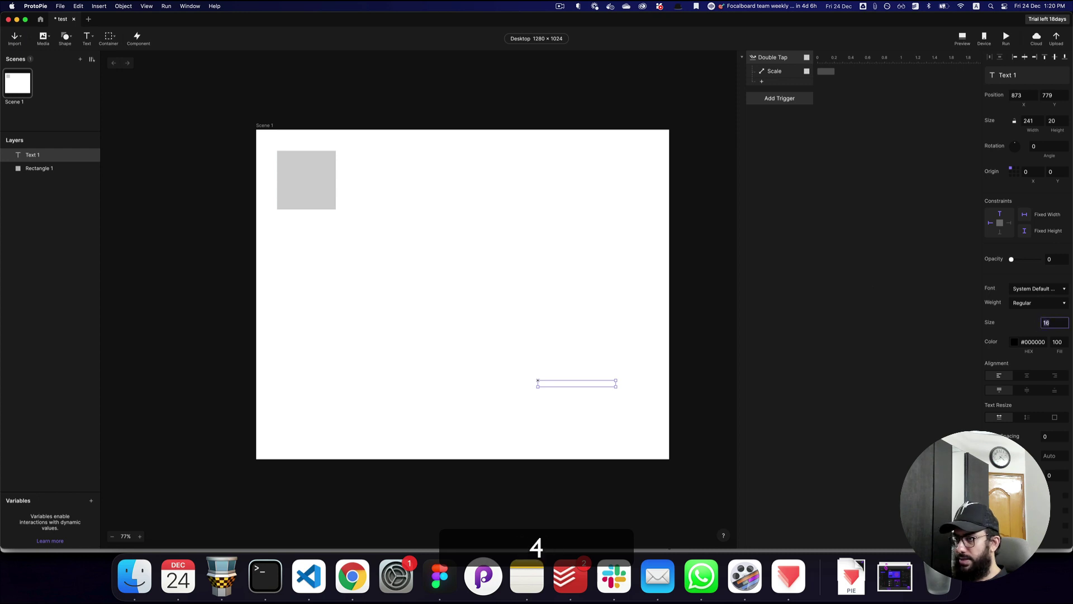
pyautogui.write('24')
pyautogui.press('Return')
pyautogui.moveTo(581, 385); pyautogui.dragTo(544, 385)
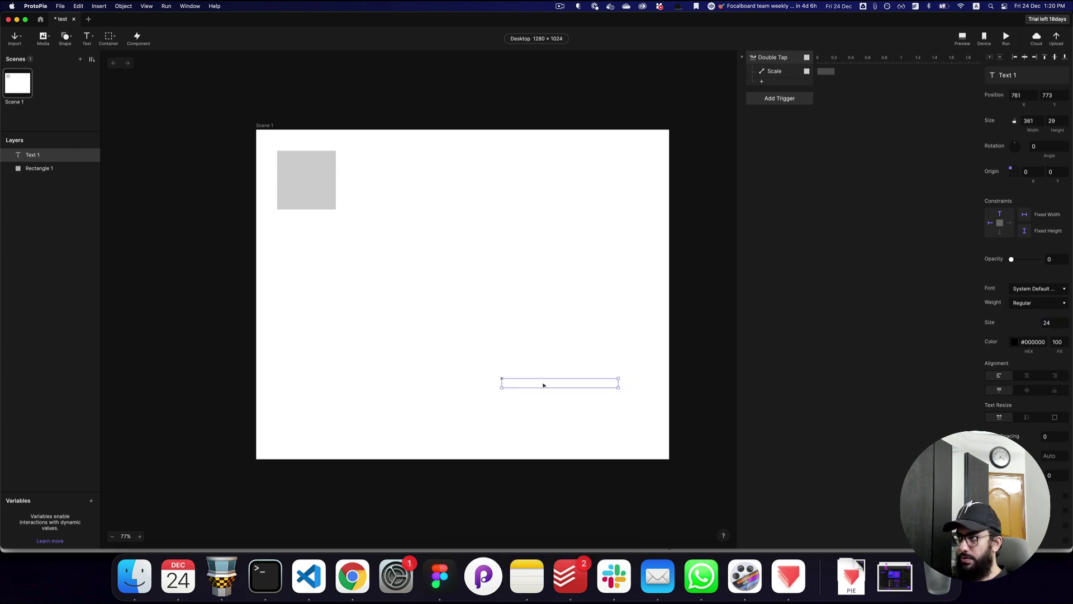
# Step: Add an Opacity response for Text 1 to the Double Tap trigger, with Opacity To set to 100
pyautogui.click(775, 58)
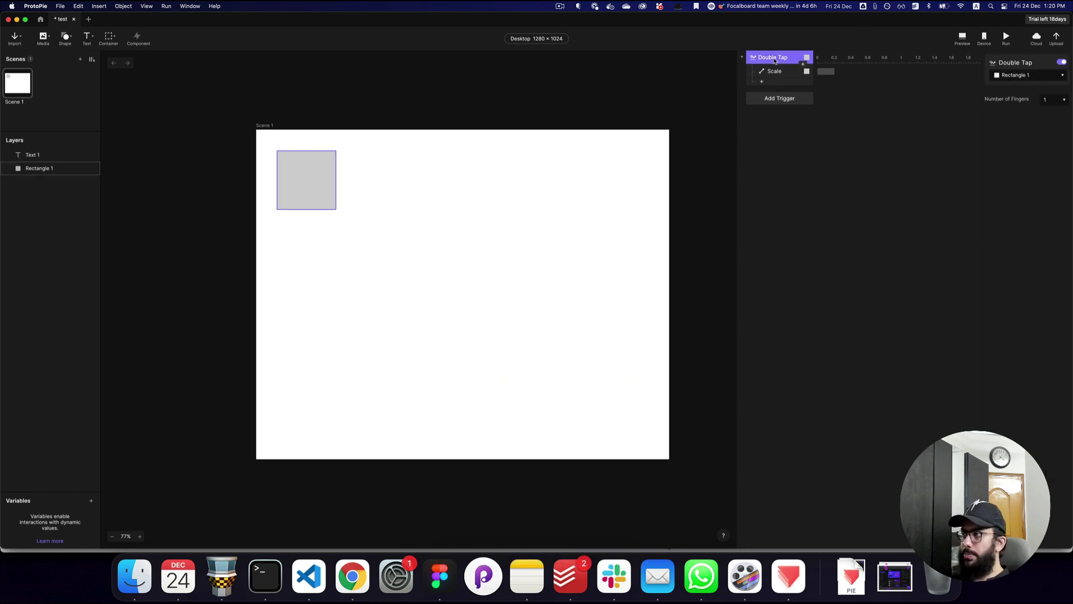
pyautogui.click(763, 82)
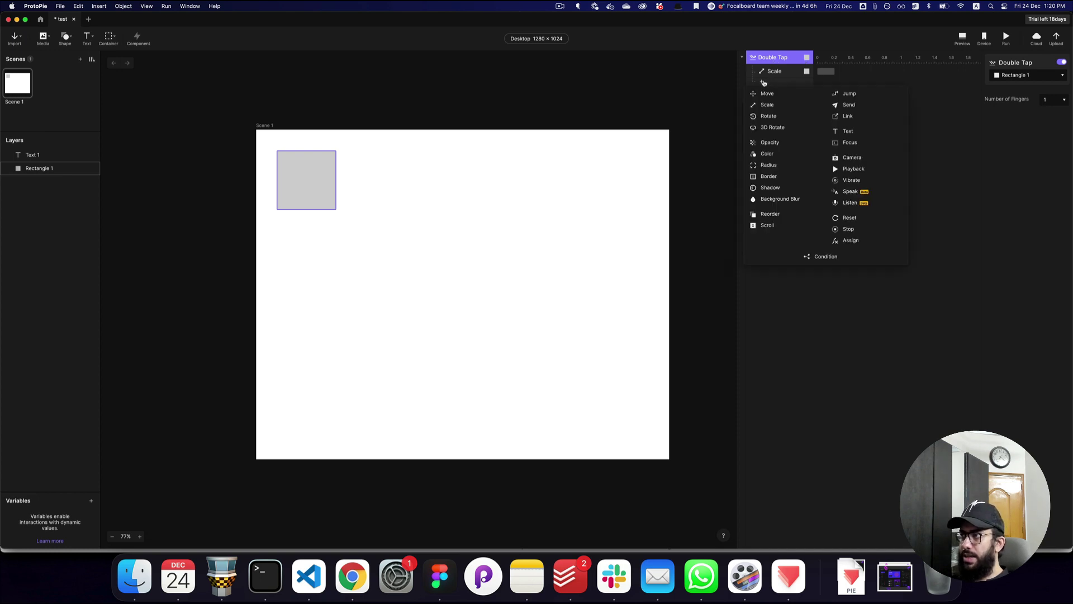
pyautogui.click(774, 142)
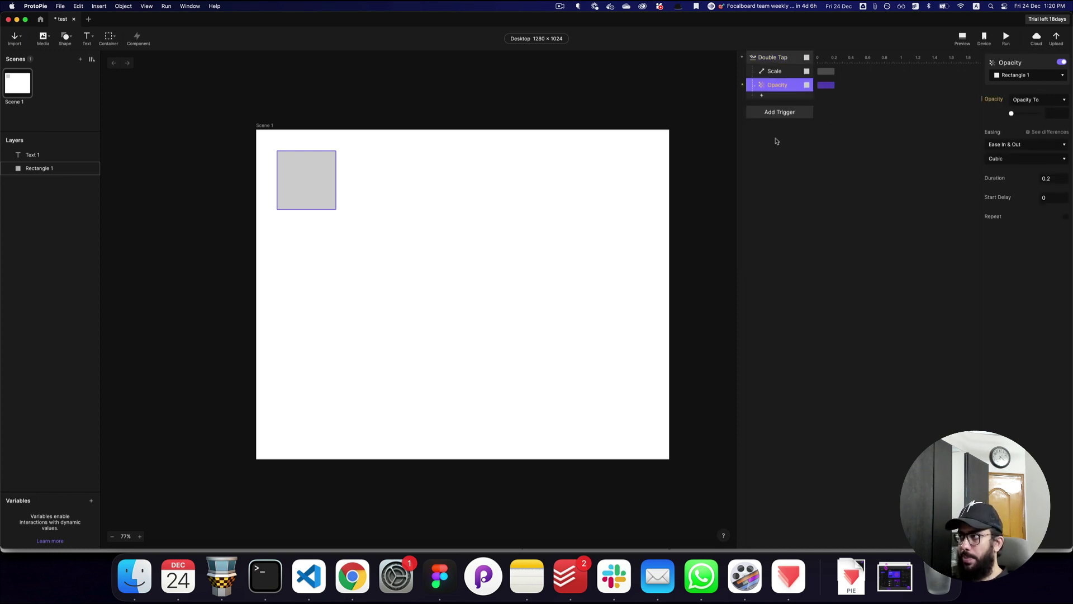
pyautogui.click(1030, 76)
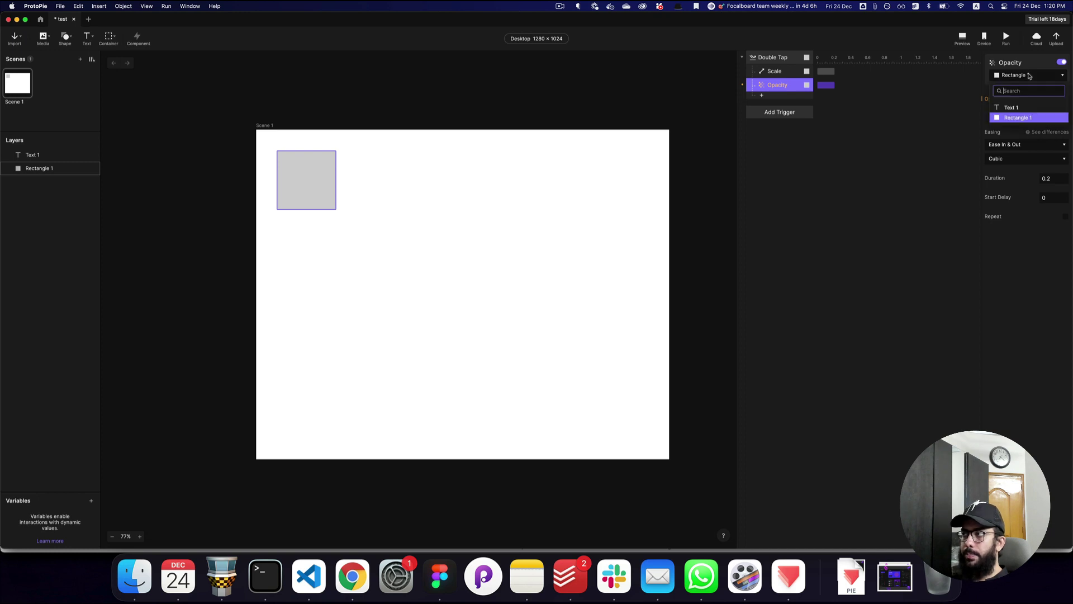
pyautogui.click(1009, 108)
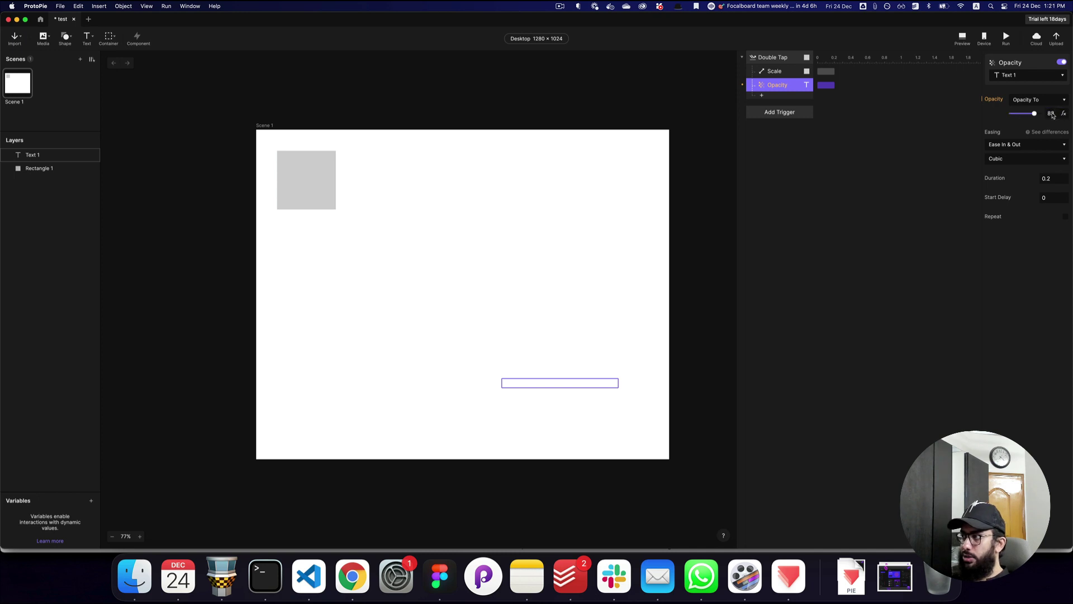
pyautogui.click(897, 138)
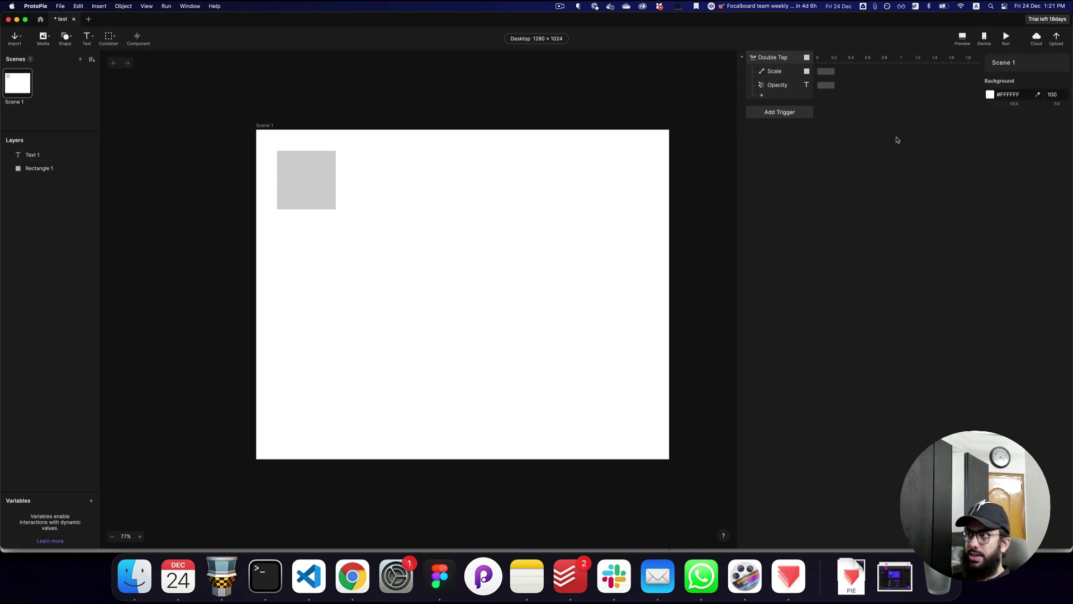
# Step: Preview the scene, double-tap the rectangle to test both responses, and close the preview
pyautogui.press('super+p')
pyautogui.doubleClick(453, 145)
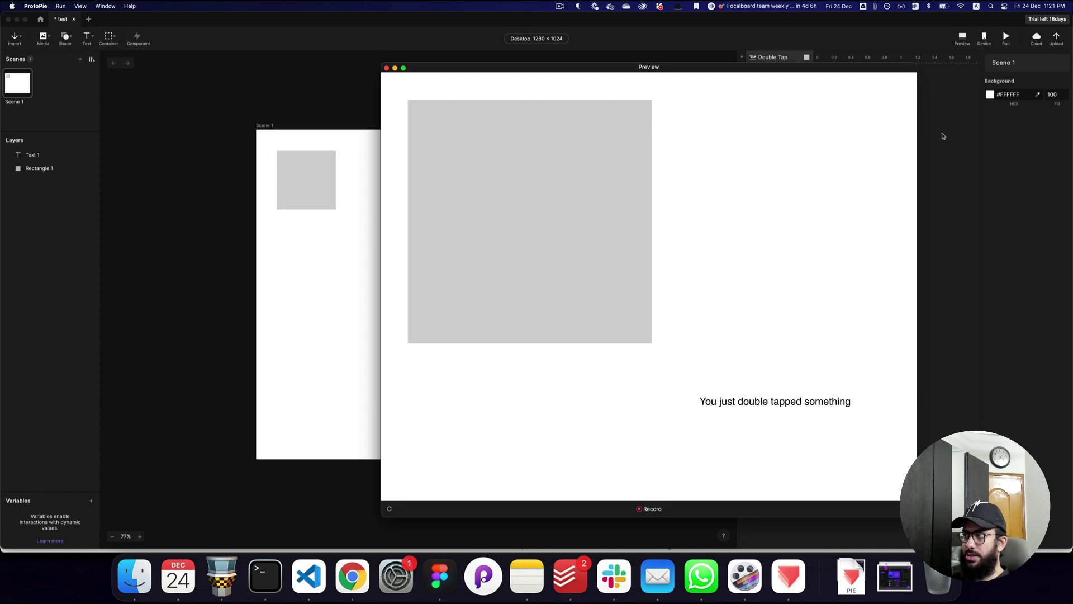
pyautogui.press('super+w')
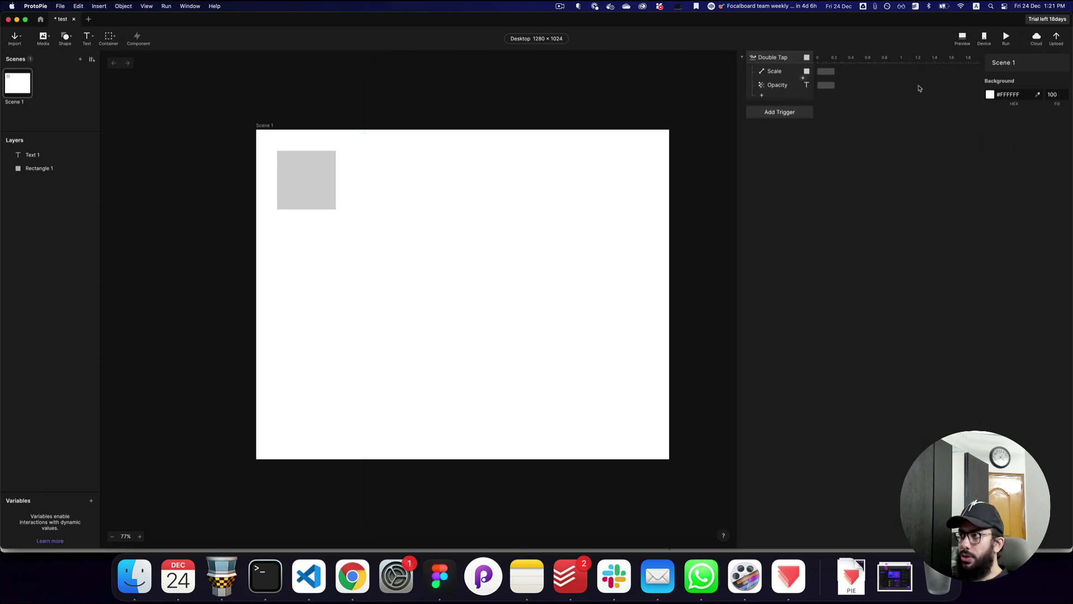
# Step: Set the Start Delay of the text's Opacity response to 1
pyautogui.click(824, 86)
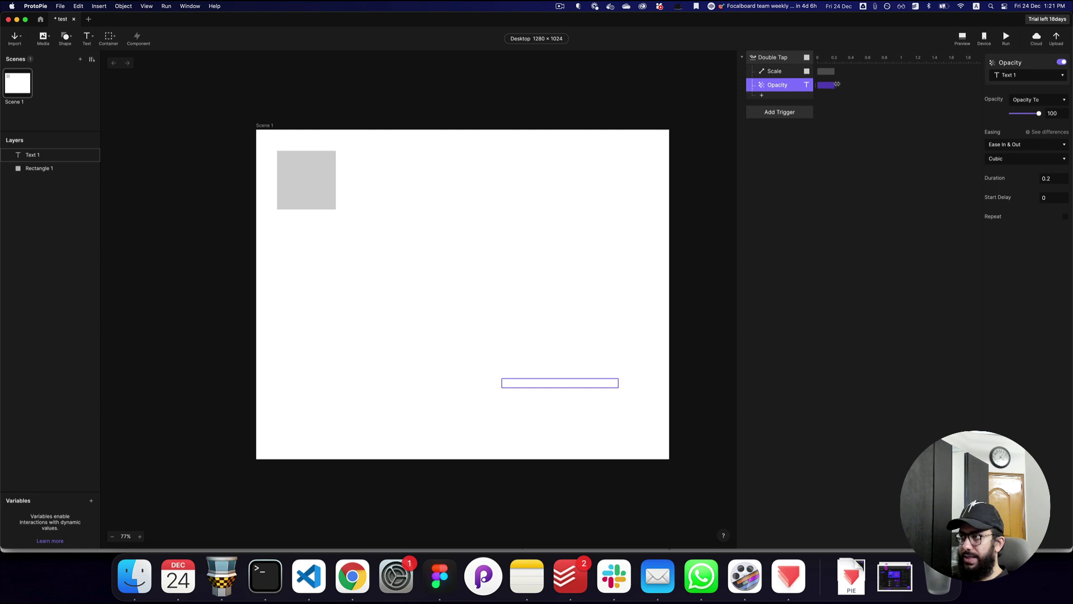
pyautogui.moveTo(837, 85)
pyautogui.mouseDown()
pyautogui.moveTo(965, 86)
pyautogui.moveTo(824, 86)
pyautogui.moveTo(839, 86)
pyautogui.mouseUp()
pyautogui.press('super+z')
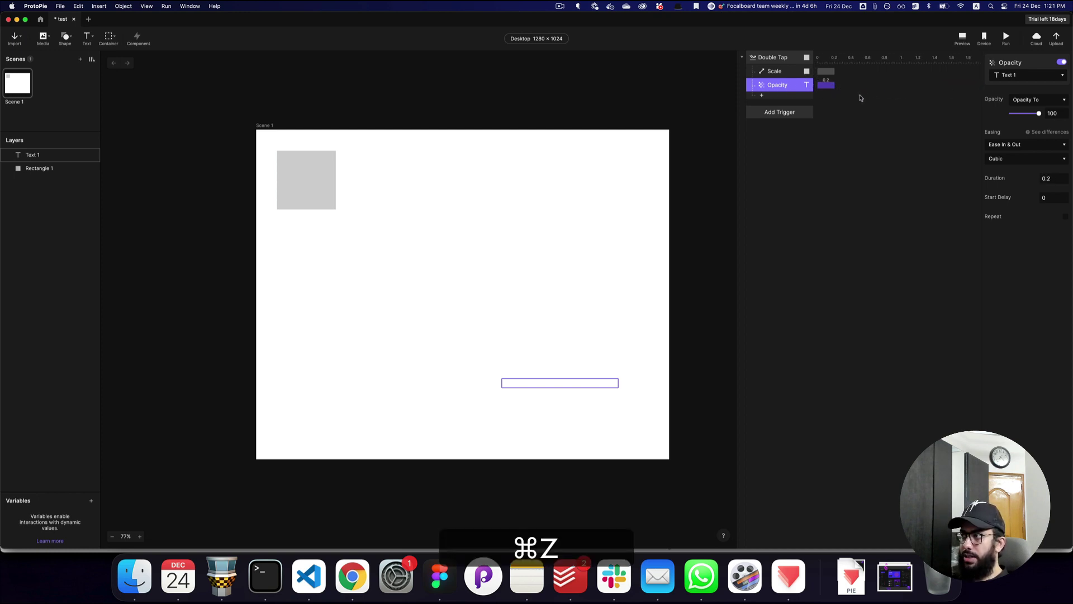
pyautogui.click(1050, 197)
pyautogui.press('super+a')
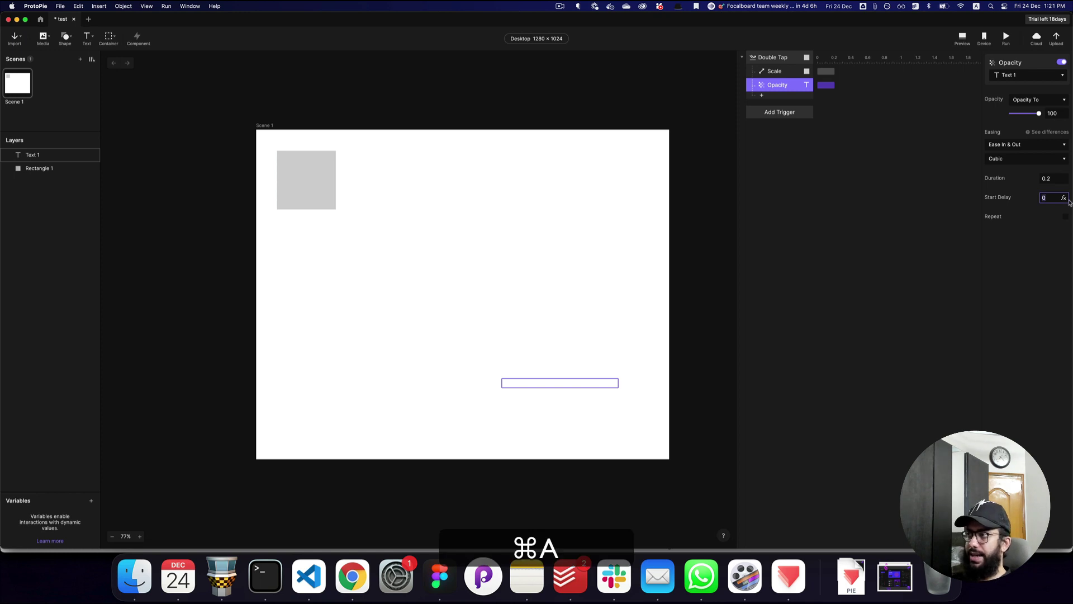
pyautogui.write('1')
pyautogui.press('Return')
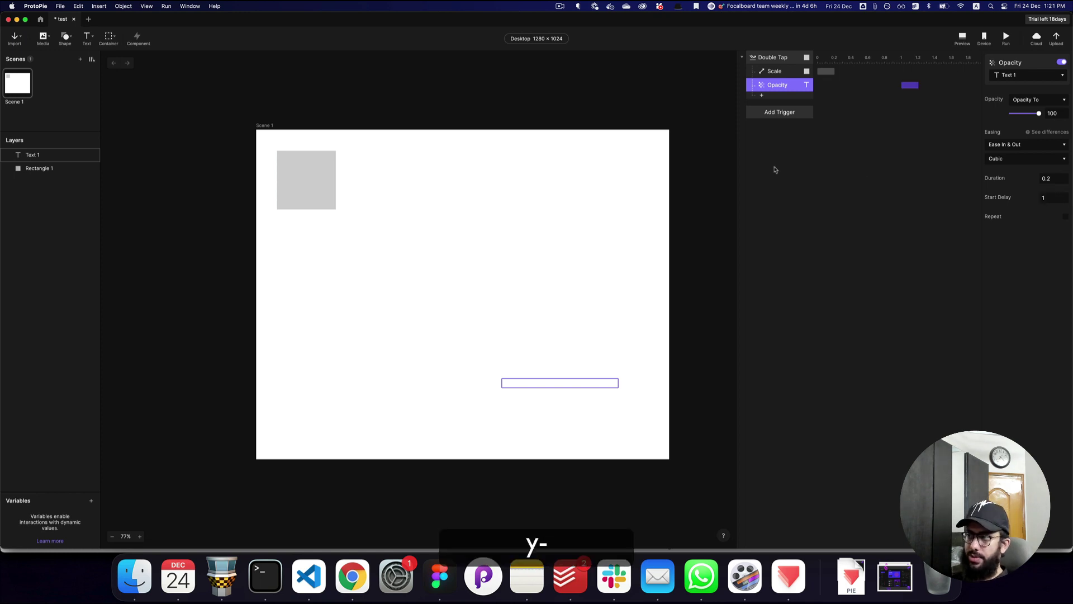
# Step: Test the delayed text appearance by double-tapping the rectangle in the preview, and close the preview
pyautogui.press('super+p')
pyautogui.doubleClick(431, 139)
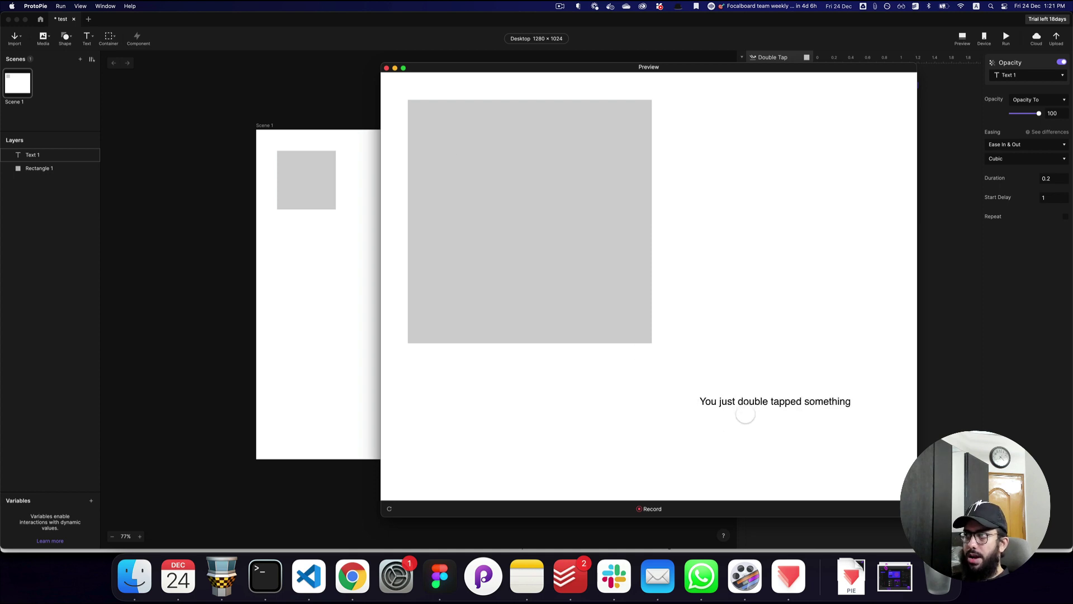
pyautogui.click(386, 69)
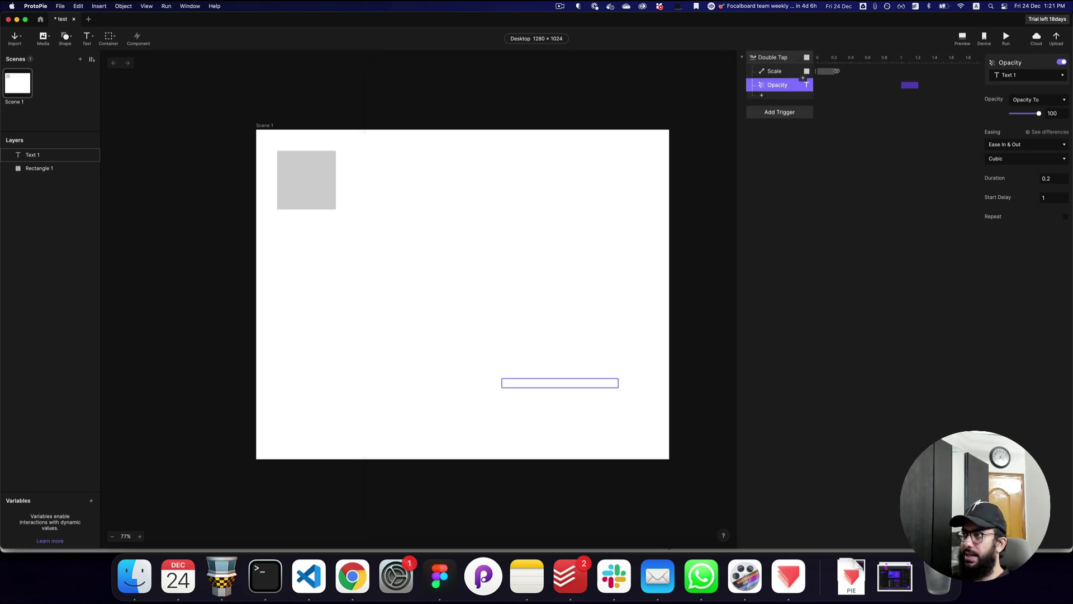
# Step: Extend the Scale response's duration to 0.96 on the timeline and test the slower scaling in a preview
pyautogui.moveTo(836, 71); pyautogui.dragTo(902, 71)
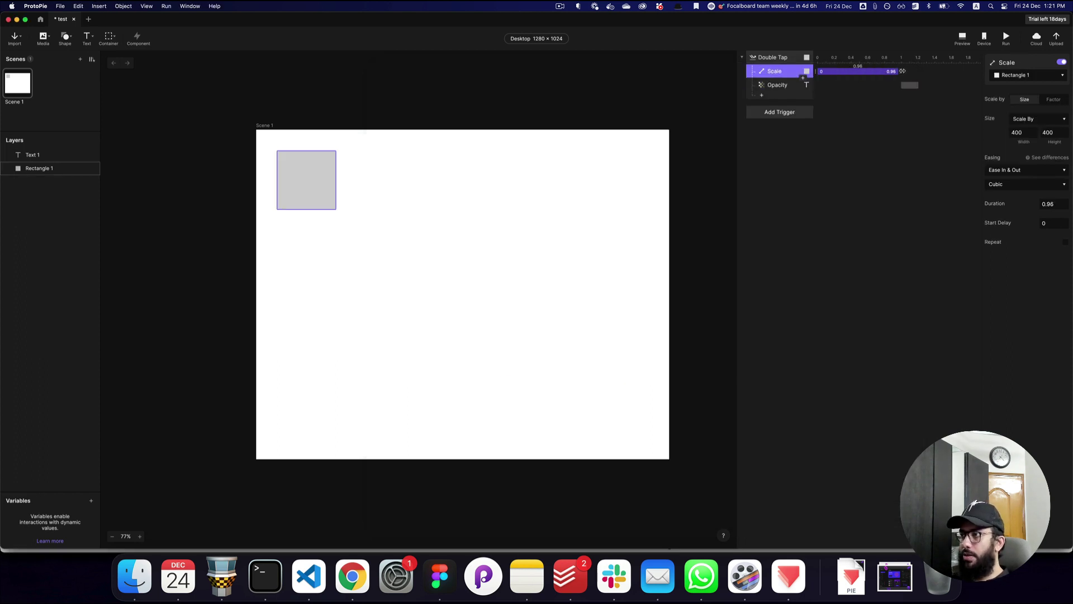
pyautogui.click(432, 168)
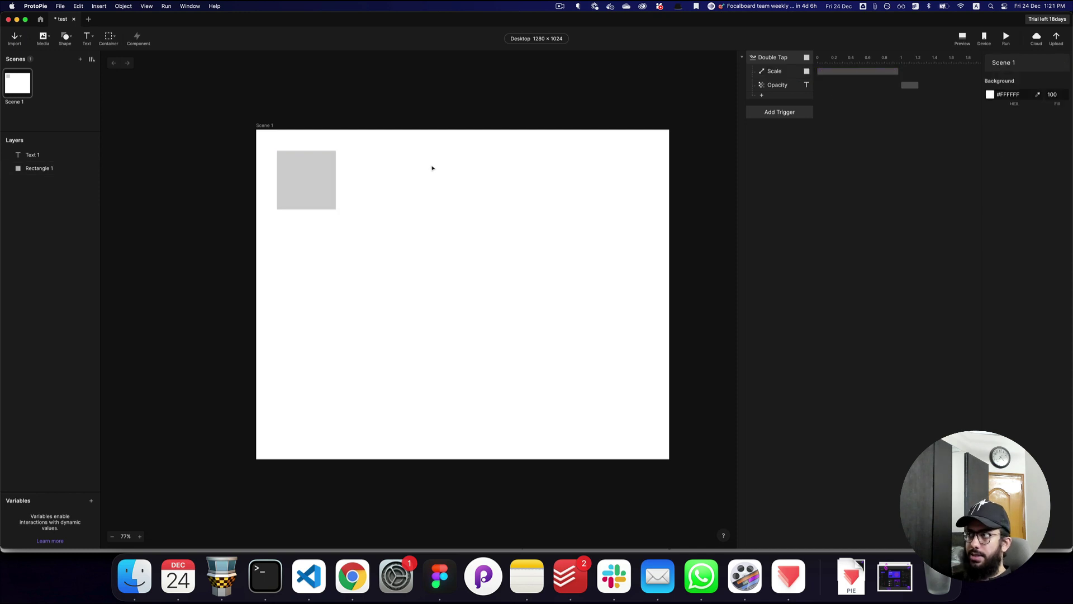
pyautogui.press('super+p')
pyautogui.doubleClick(439, 158)
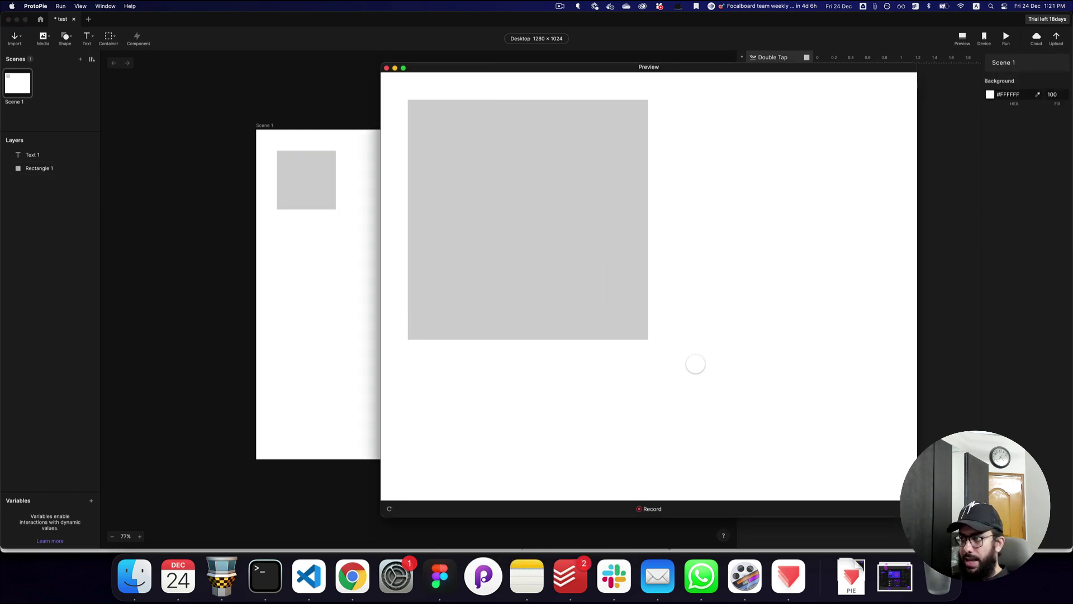
pyautogui.click(387, 68)
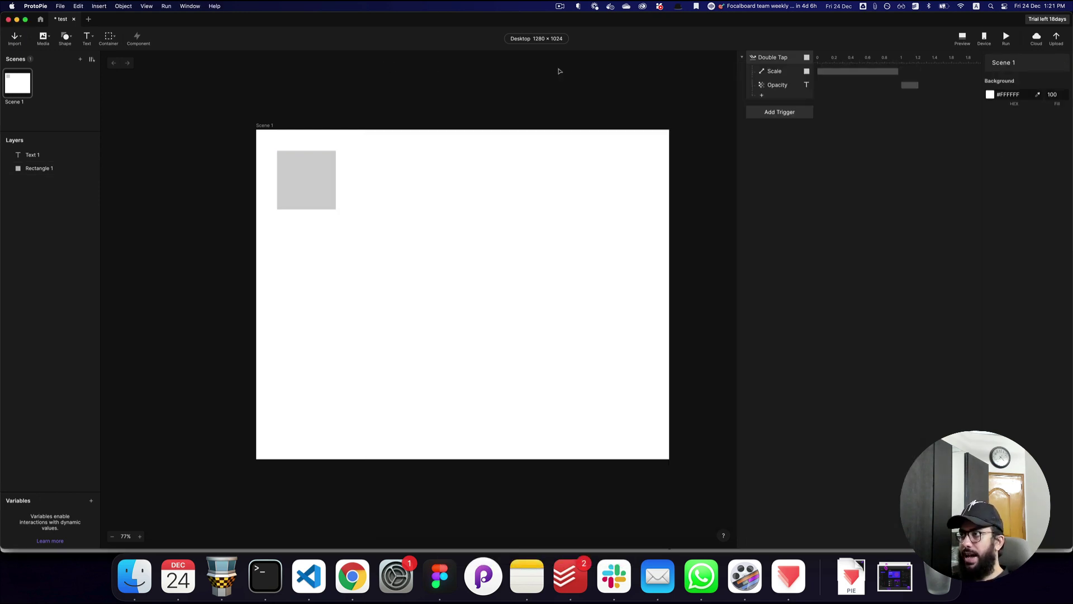
# Step: Set the Scale response's easing curve to Bounce and double-tap the rectangle in a preview to test it
pyautogui.click(857, 71)
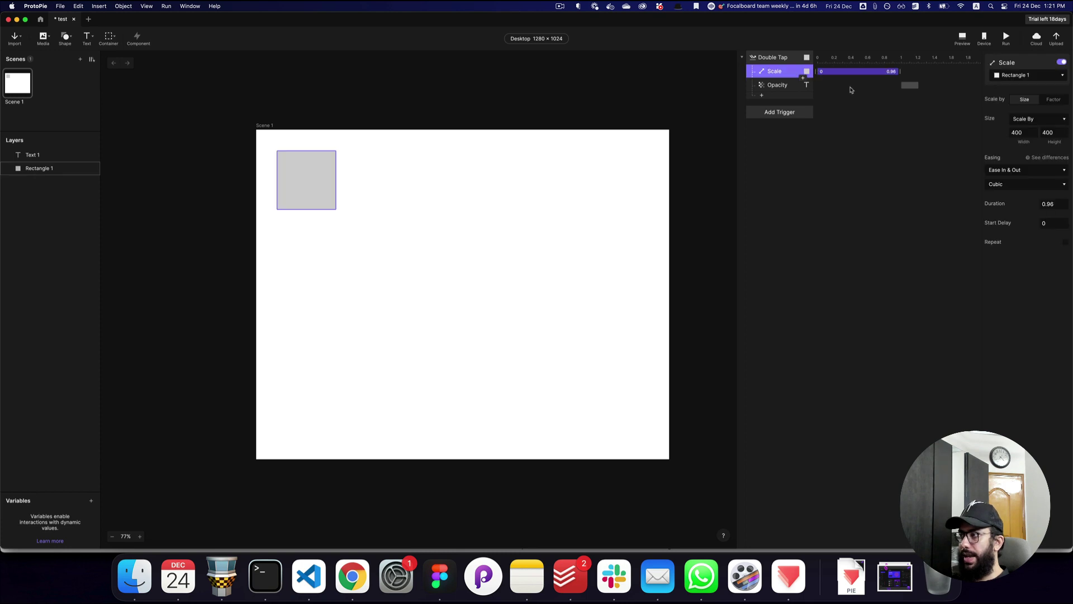
pyautogui.click(1030, 184)
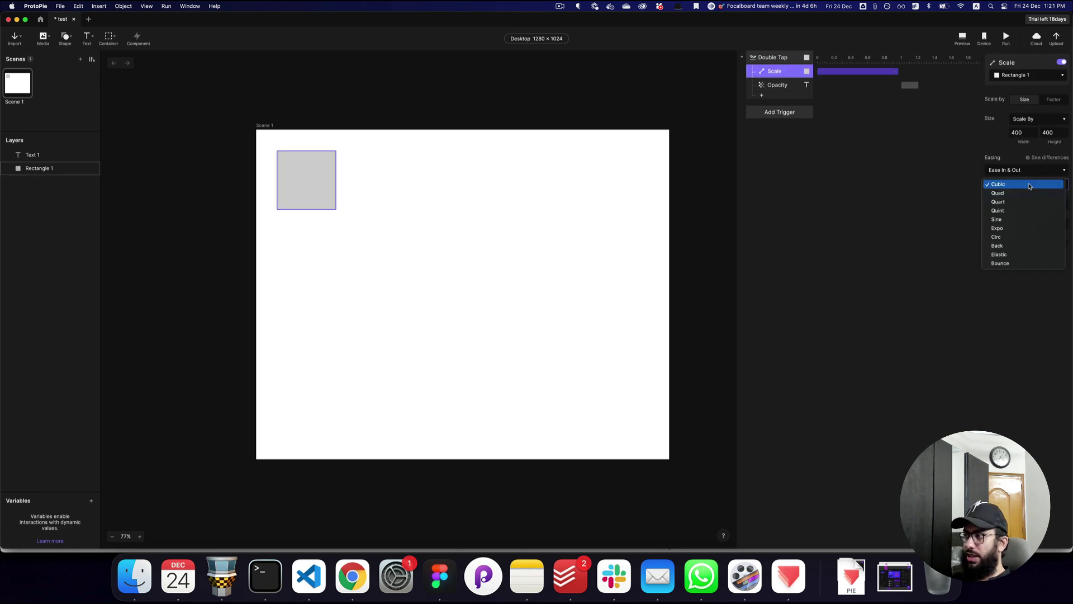
pyautogui.click(1001, 263)
pyautogui.press('super+p')
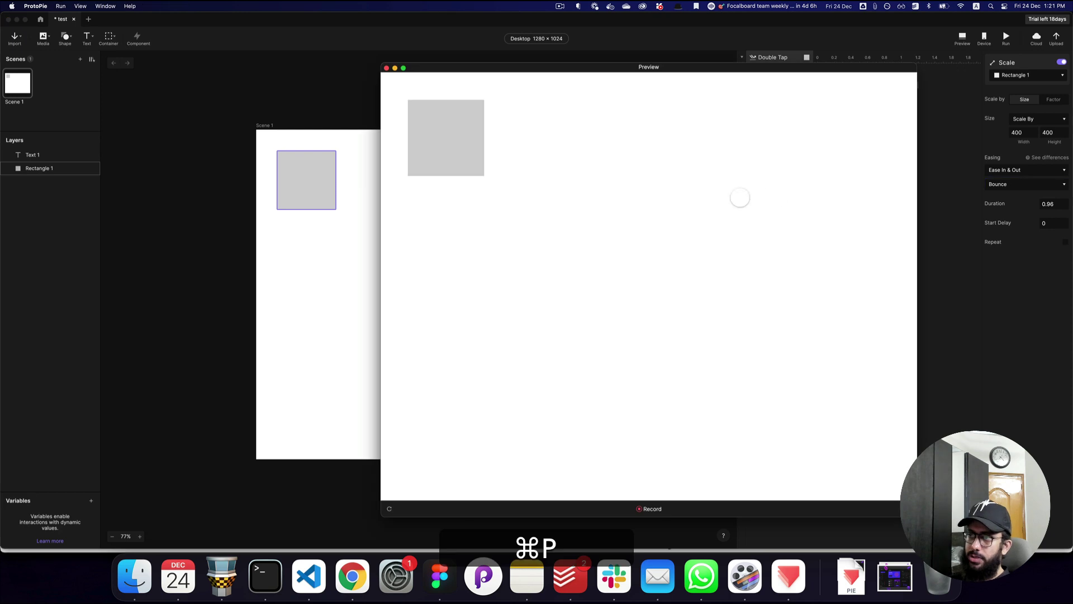
pyautogui.doubleClick(455, 153)
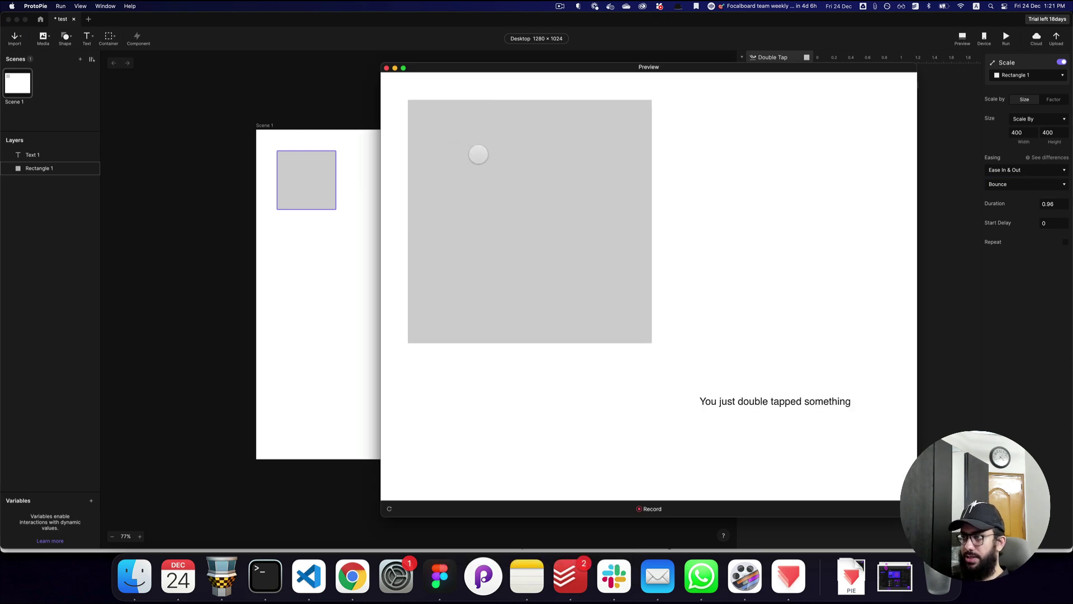
# Step: Switch the Scale response's easing curve to Elastic and test the scaling by double-tapping the rectangle in a preview
pyautogui.click(1023, 184)
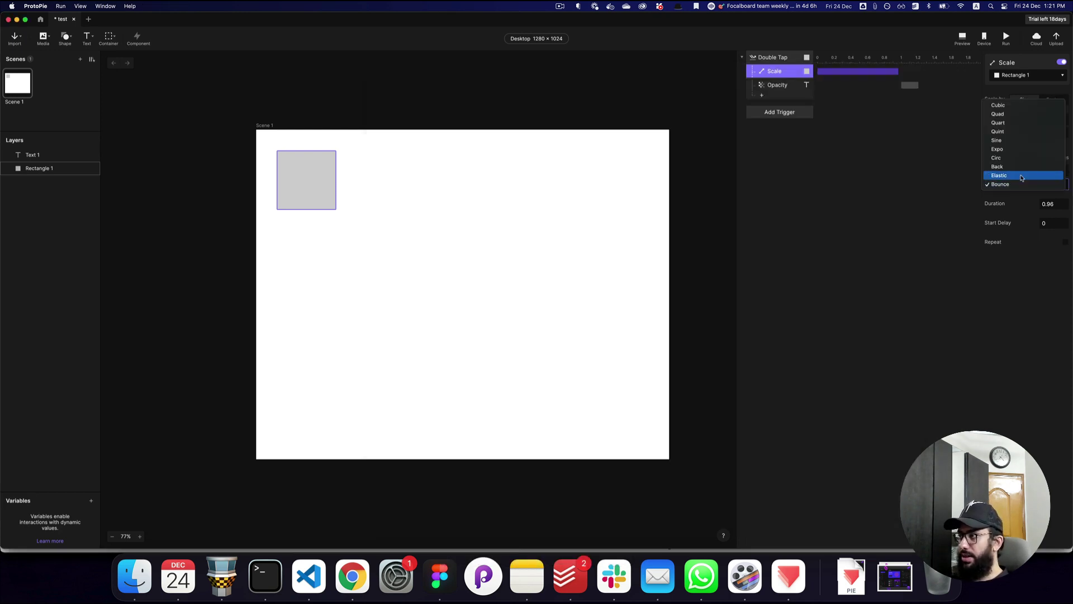
pyautogui.click(1022, 175)
pyautogui.press('super+p')
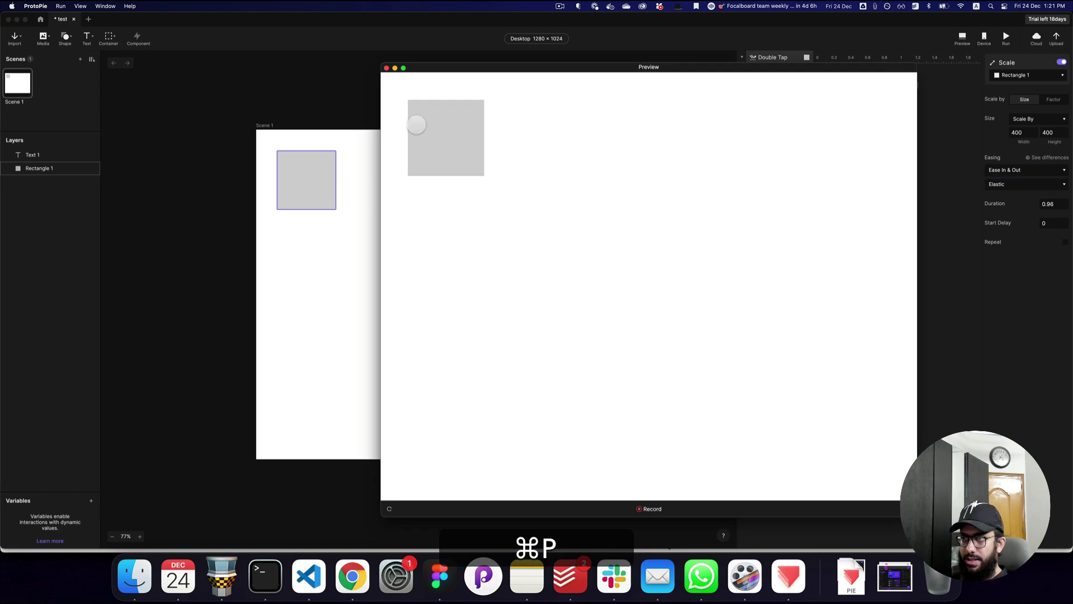
pyautogui.doubleClick(423, 122)
# Step: Change the Scale response's easing curve to Back, test it on the rectangle in a preview, then close the preview and deselect the response
pyautogui.click(1044, 185)
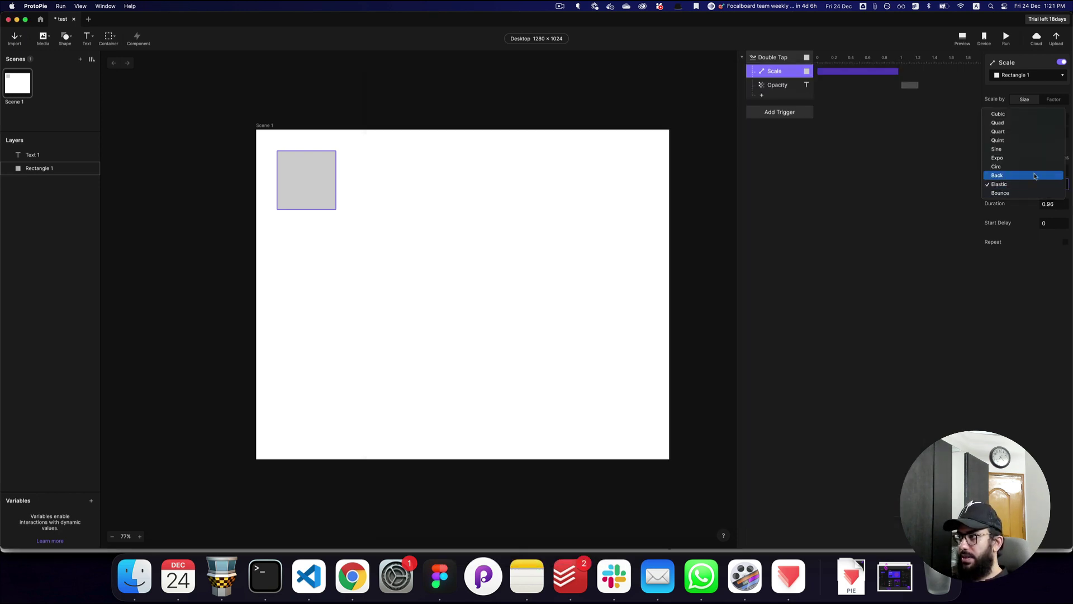
pyautogui.click(1035, 176)
pyautogui.press('super+p')
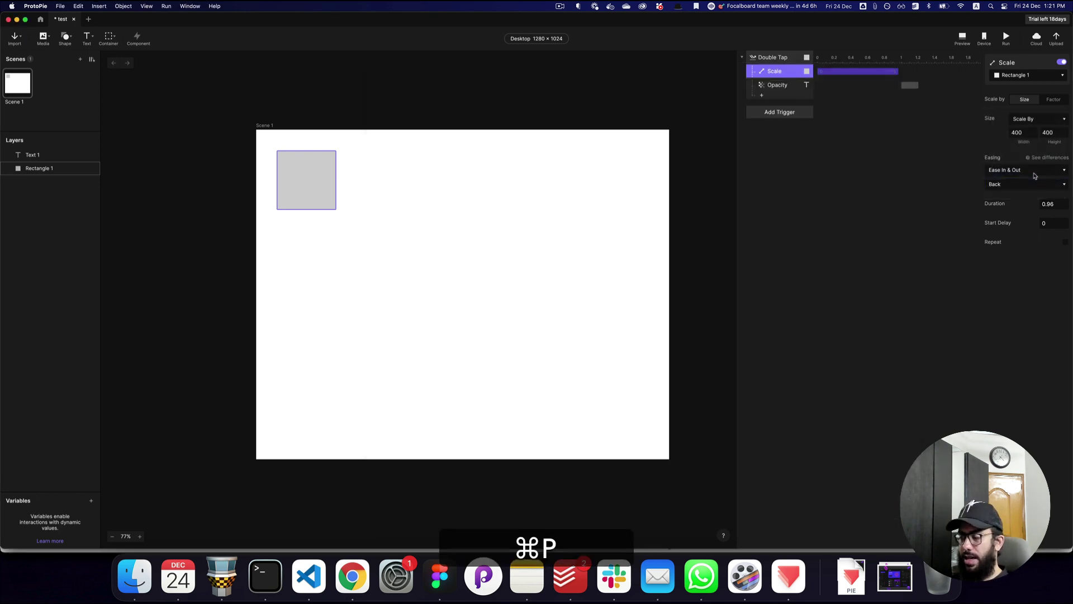
pyautogui.doubleClick(434, 152)
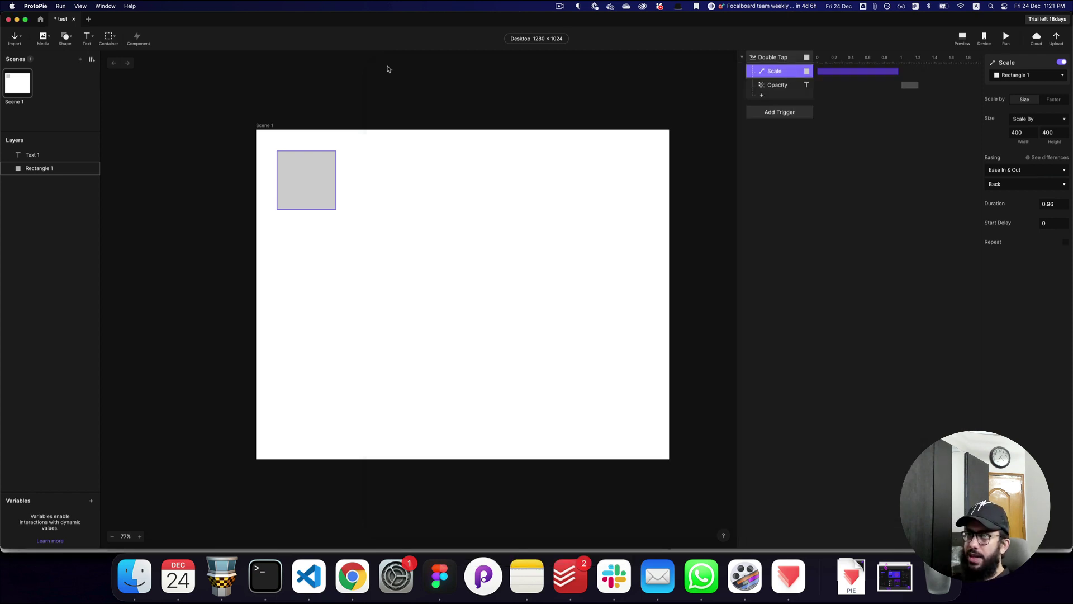
pyautogui.click(387, 68)
pyautogui.click(383, 85)
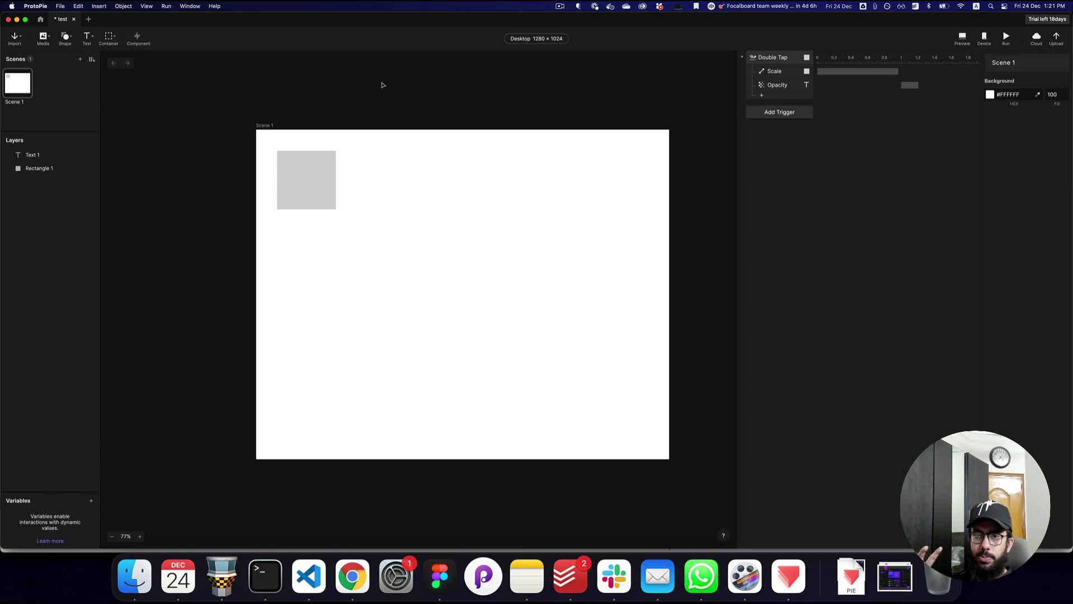